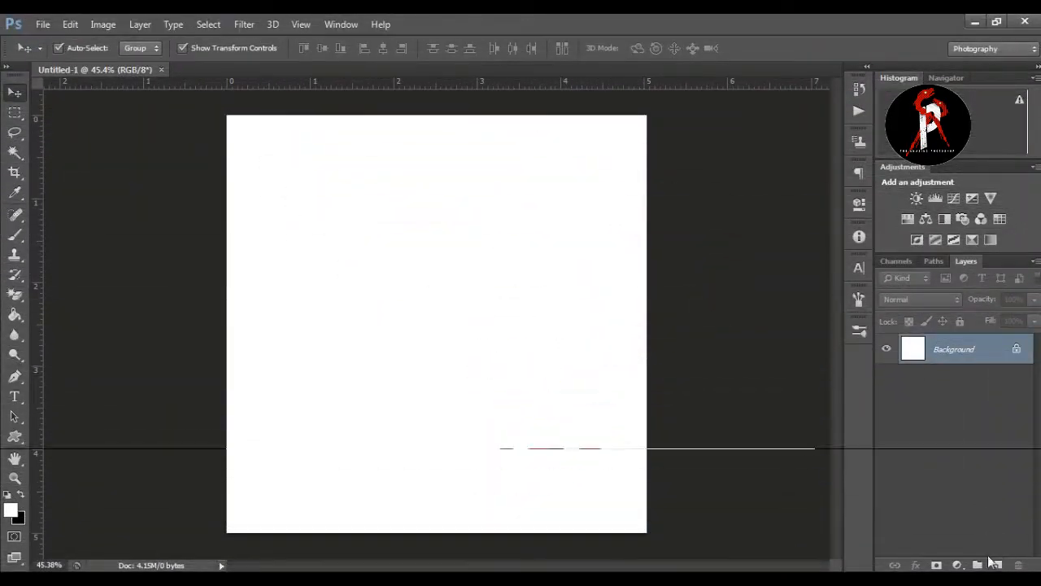
# Add a new layer above the background and set the Brush tool's foreground colour to a medium grey
pyautogui.click(1003, 566)
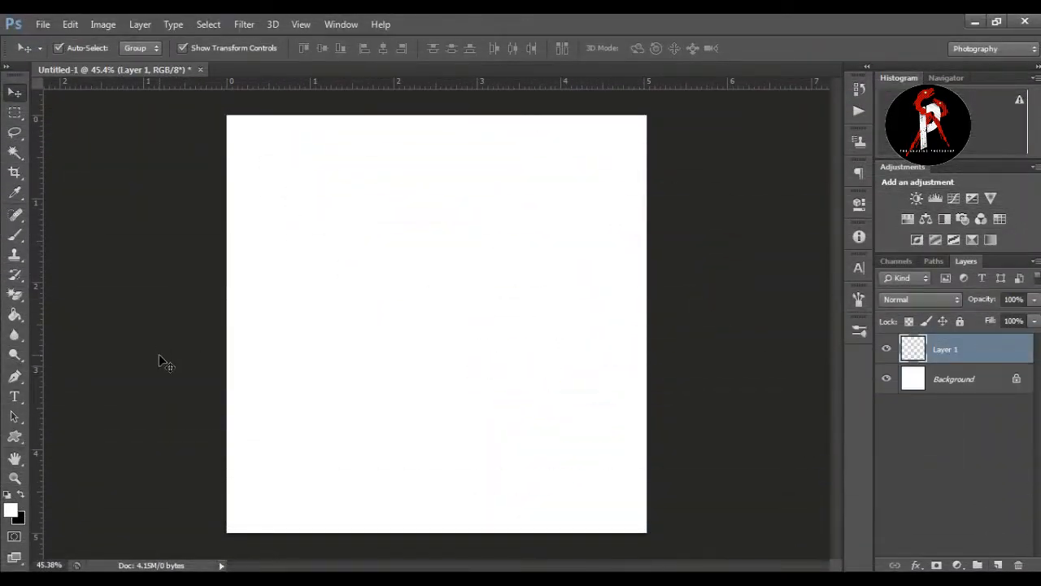
pyautogui.moveTo(15, 234); pyautogui.dragTo(79, 237)
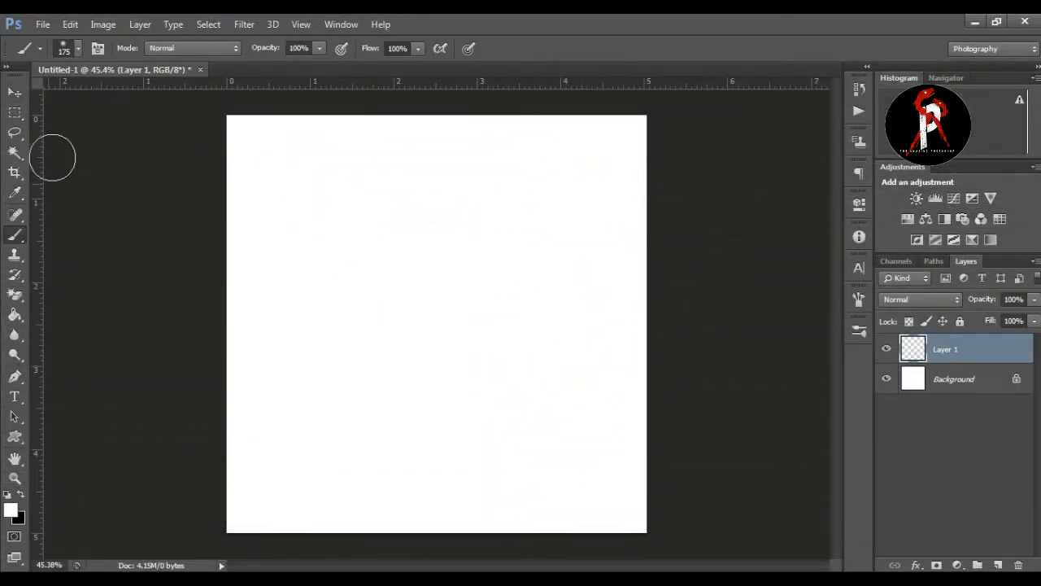
pyautogui.click(11, 510)
pyautogui.click(685, 253)
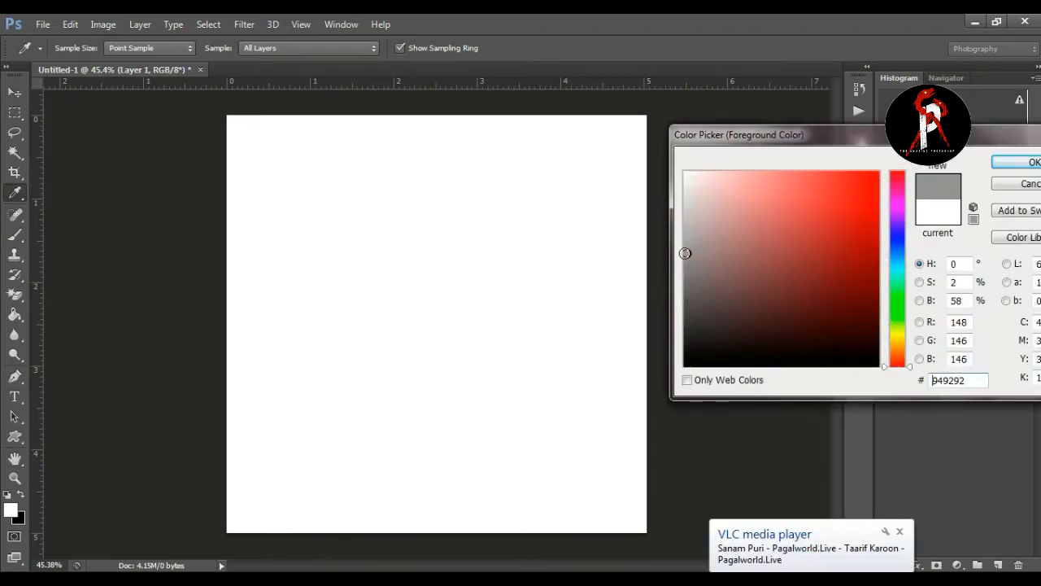
pyautogui.click(691, 268)
pyautogui.click(1017, 162)
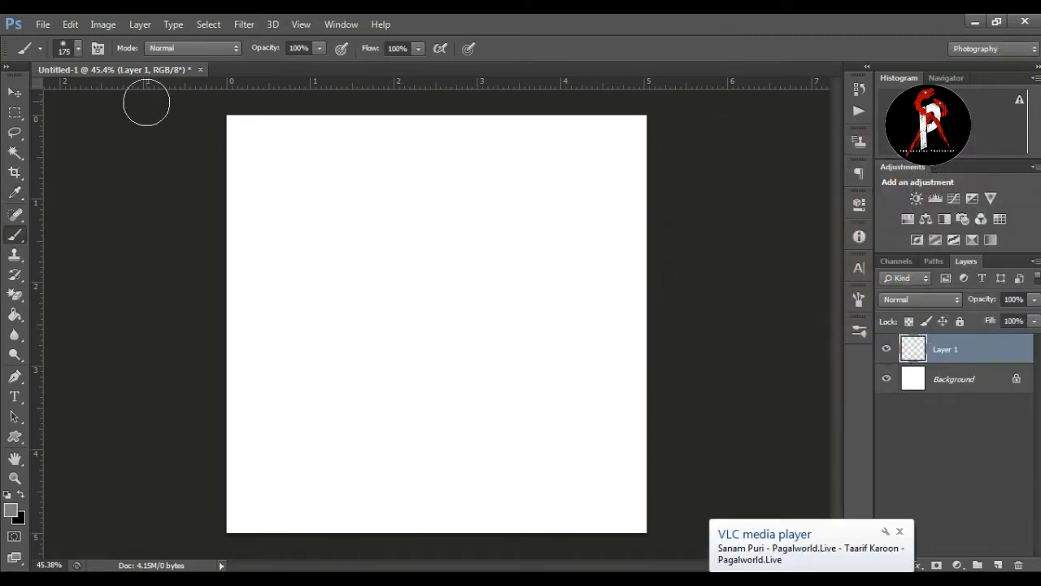
# Choose one of the 3500 px smoke cloud tips from the brush presets
pyautogui.click(78, 50)
pyautogui.moveTo(305, 173); pyautogui.dragTo(307, 228)
pyautogui.scroll(-3, 304, 223)
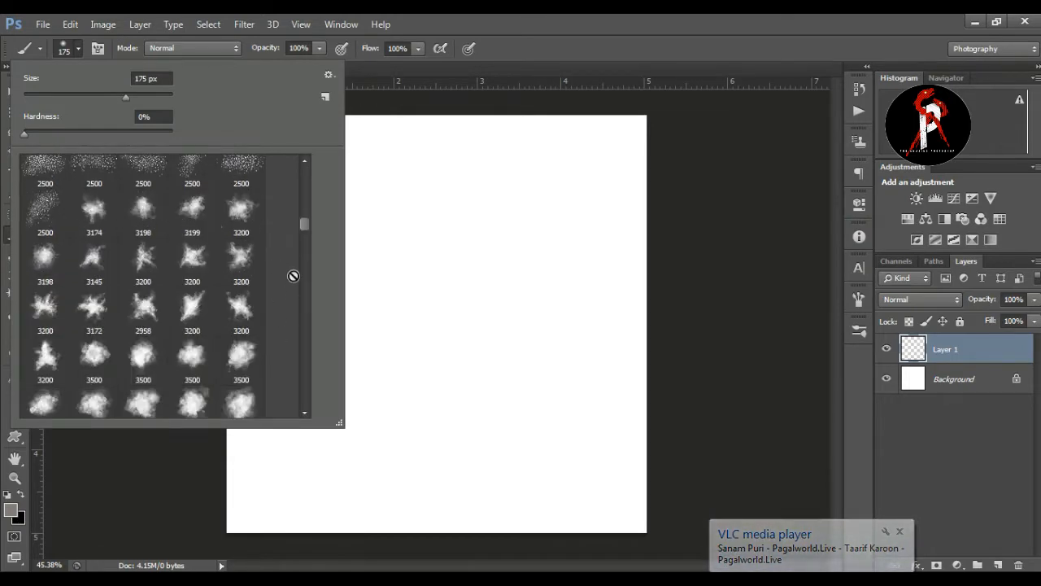
pyautogui.click(242, 399)
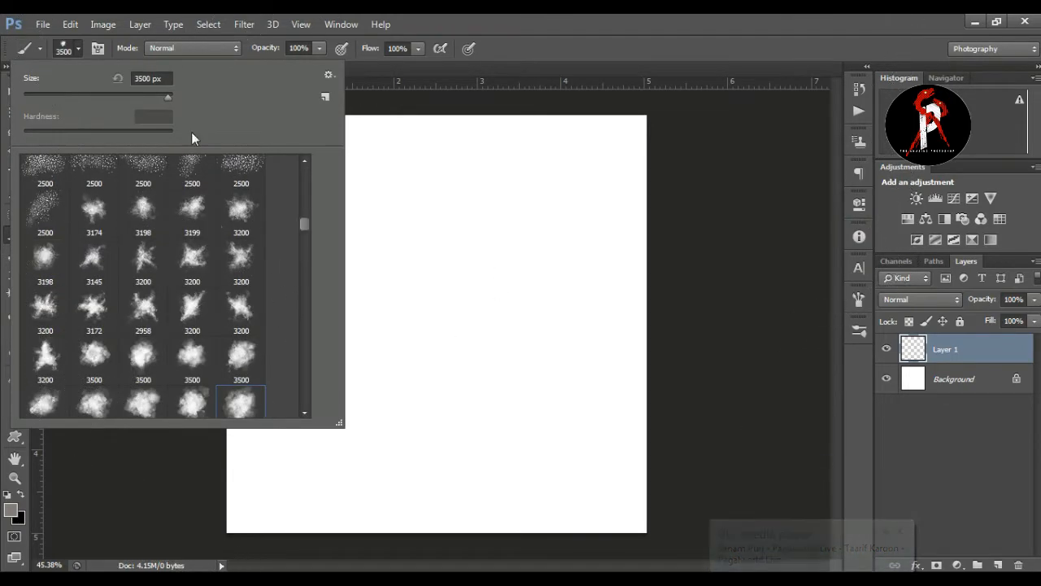
pyautogui.moveTo(162, 97); pyautogui.dragTo(158, 98)
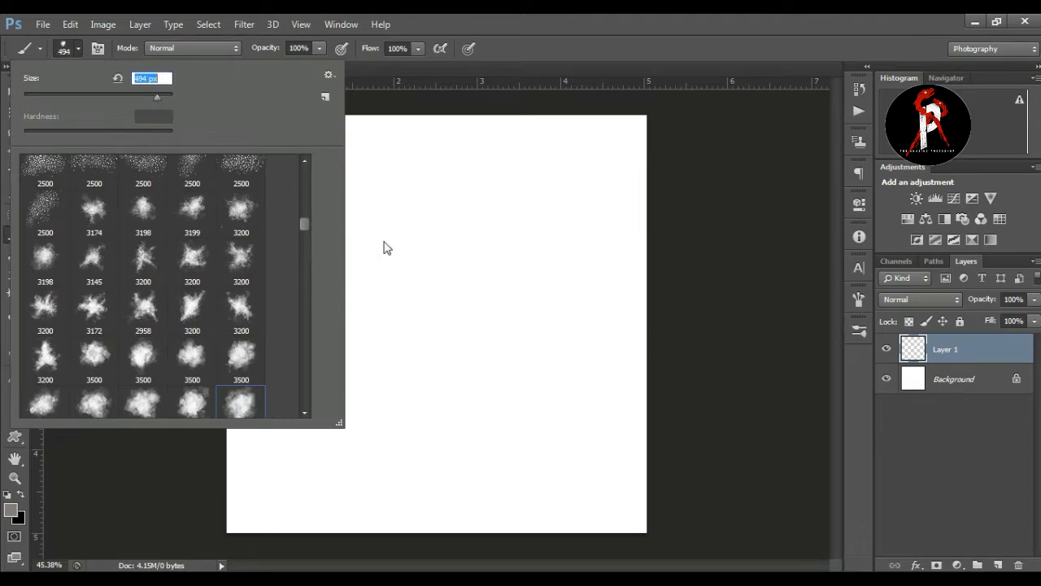
pyautogui.click(304, 414)
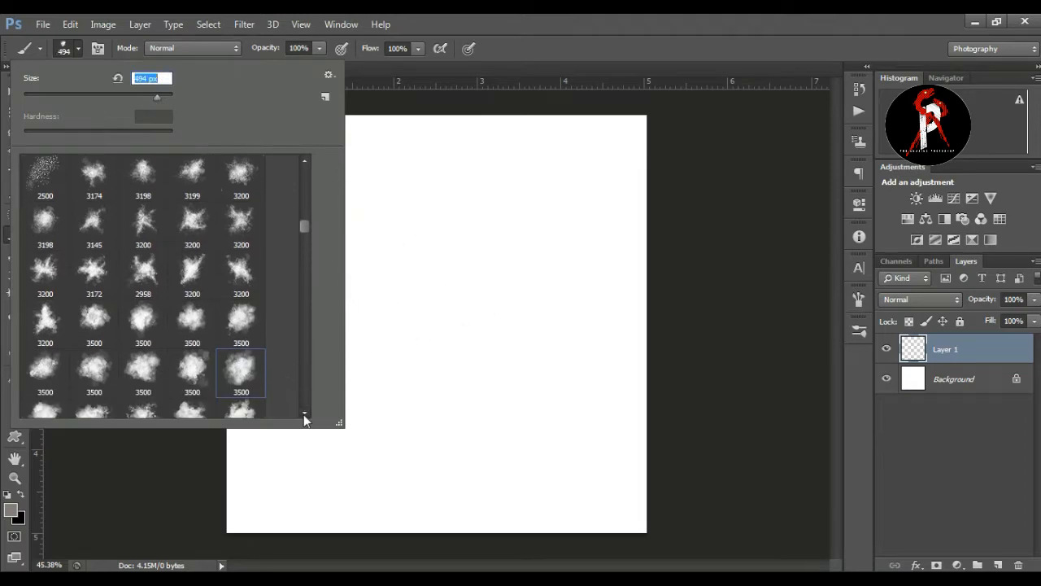
pyautogui.click(37, 372)
pyautogui.click(583, 35)
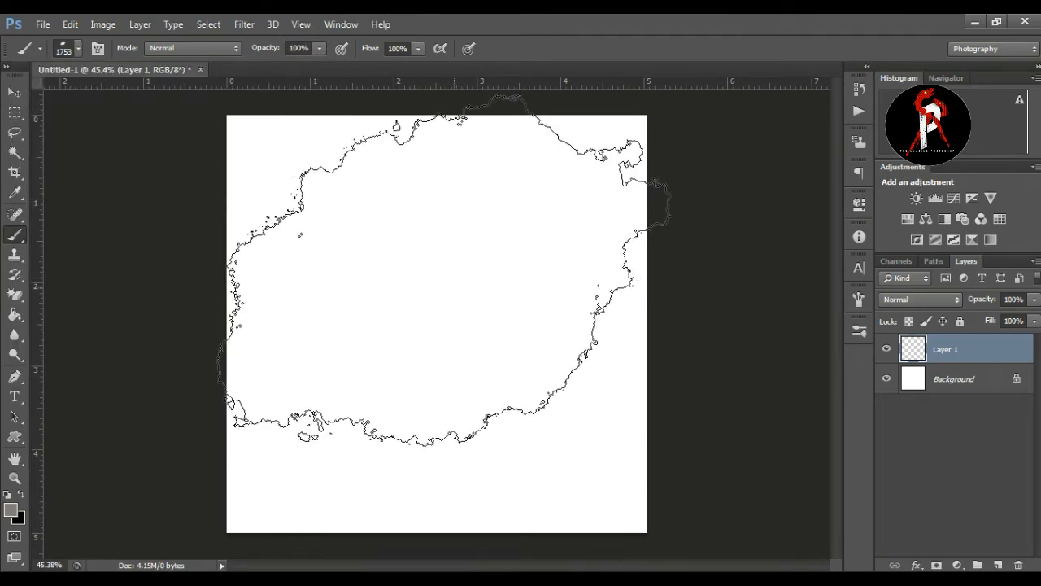
# Reduce the brush size to 1100 px and stamp a single grey smoke cloud in the upper part of the canvas
pyautogui.press('[')
pyautogui.press('[')
pyautogui.press('[')
pyautogui.press('[')
pyautogui.press('[')
pyautogui.press('[')
pyautogui.press('[')
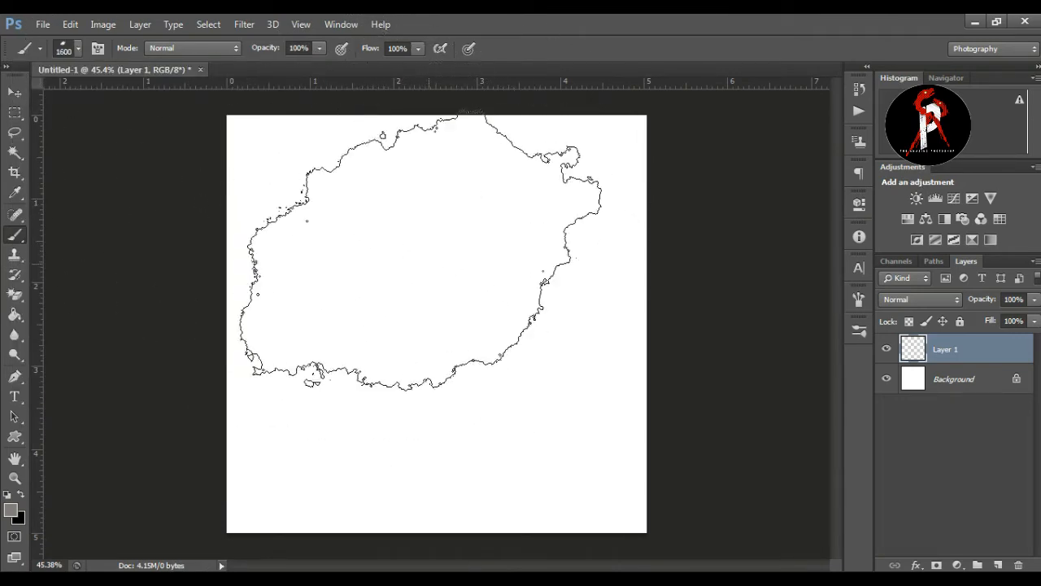
pyautogui.click(420, 258)
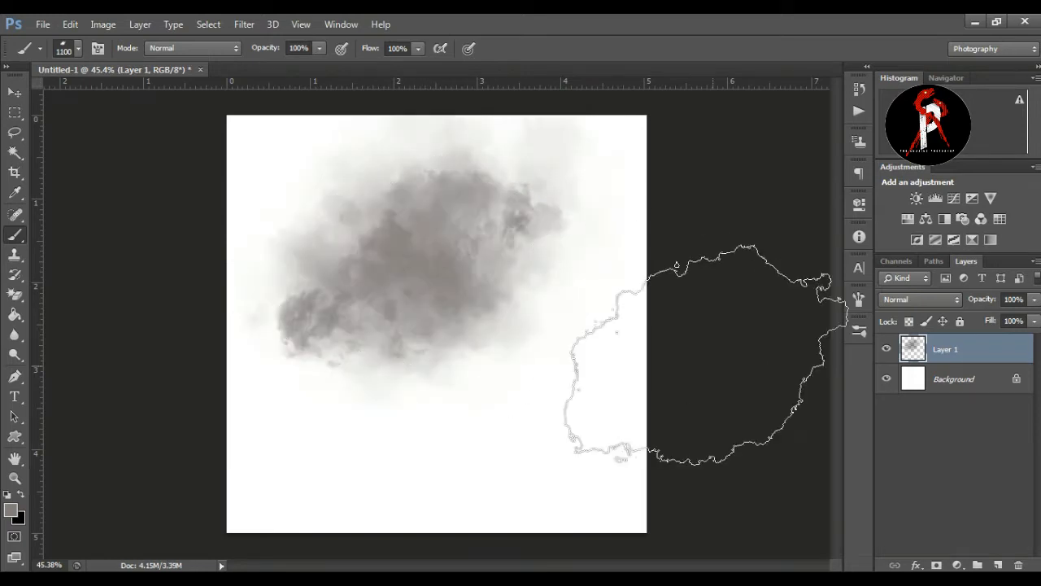
pyautogui.hotkey('ctrl', 'z')
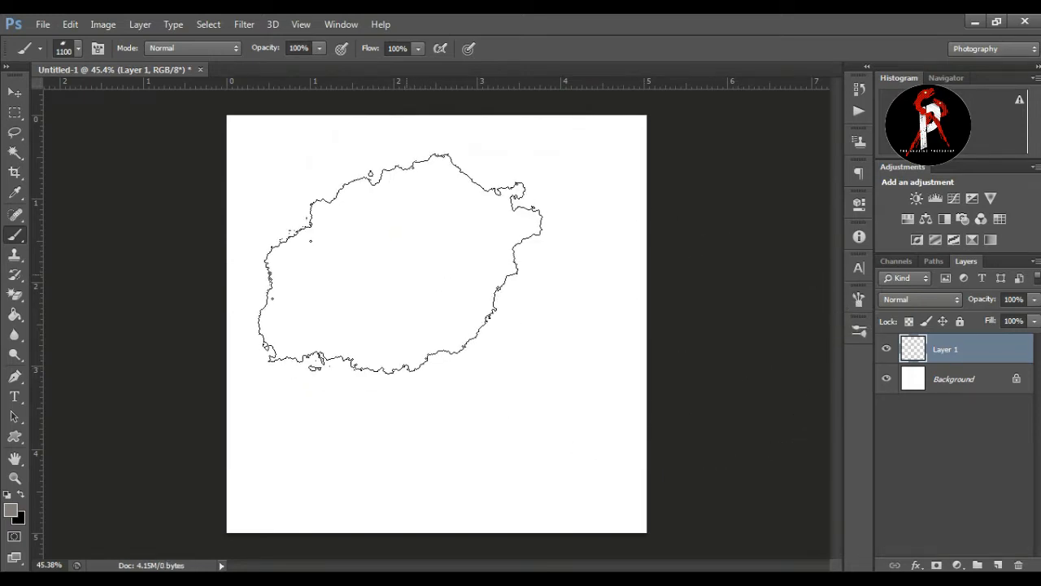
pyautogui.click(431, 262)
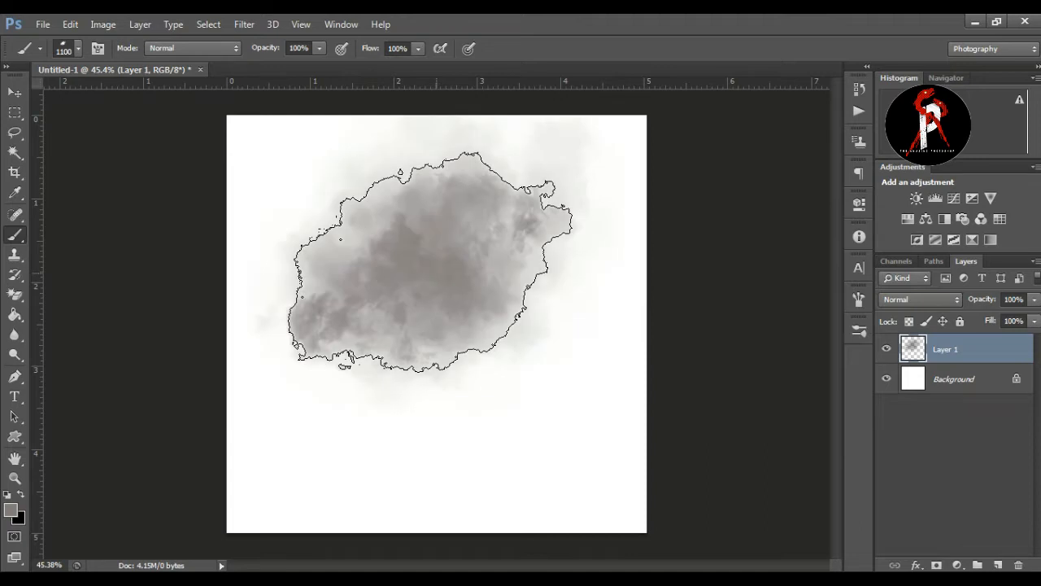
# Stretch the grey smoke to about 106.72% width and 101.54% height so it reaches the canvas's left edge
pyautogui.click(15, 96)
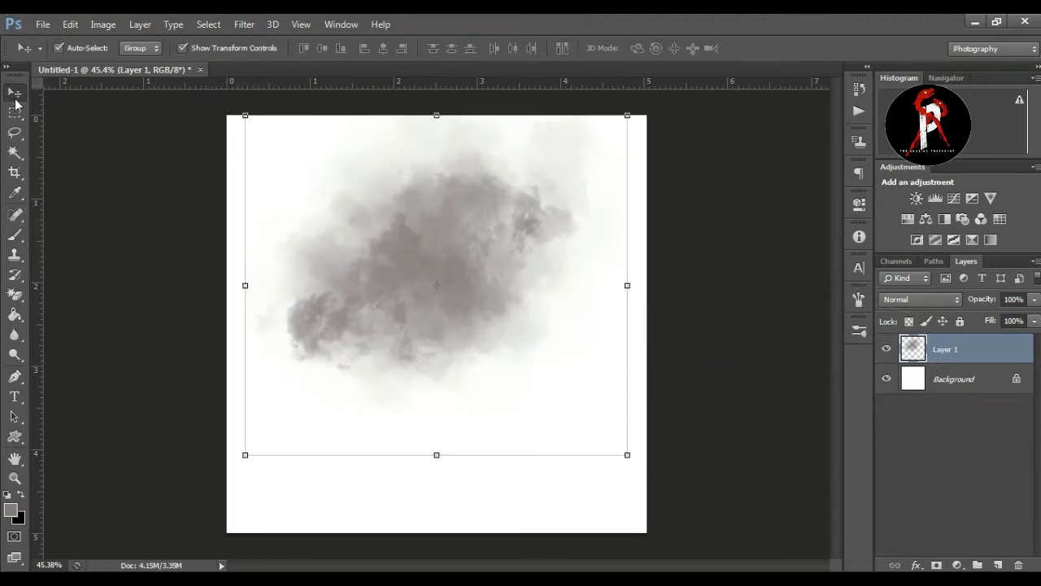
pyautogui.moveTo(248, 457); pyautogui.dragTo(226, 461)
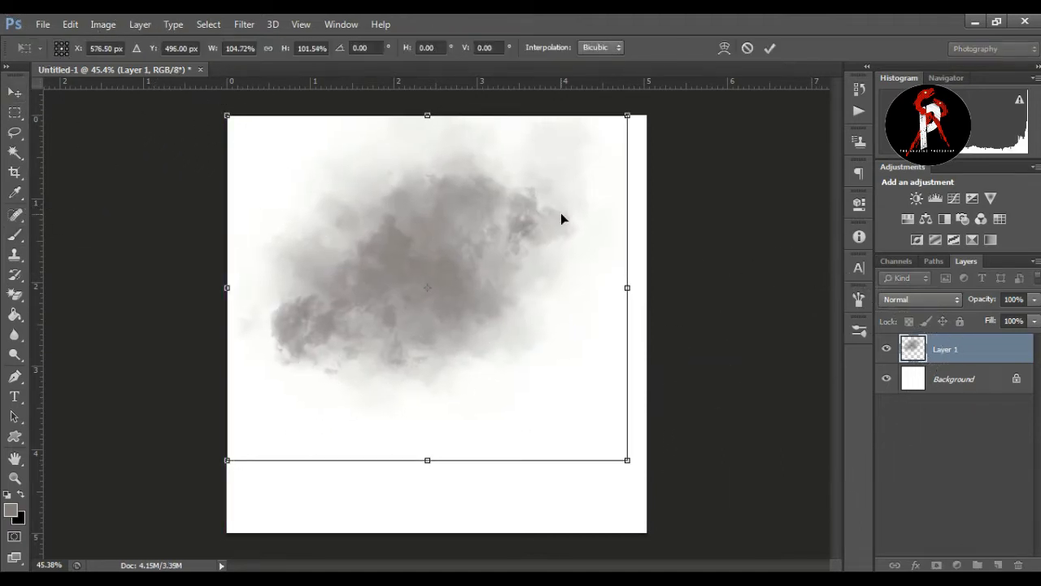
pyautogui.moveTo(622, 120); pyautogui.dragTo(634, 116)
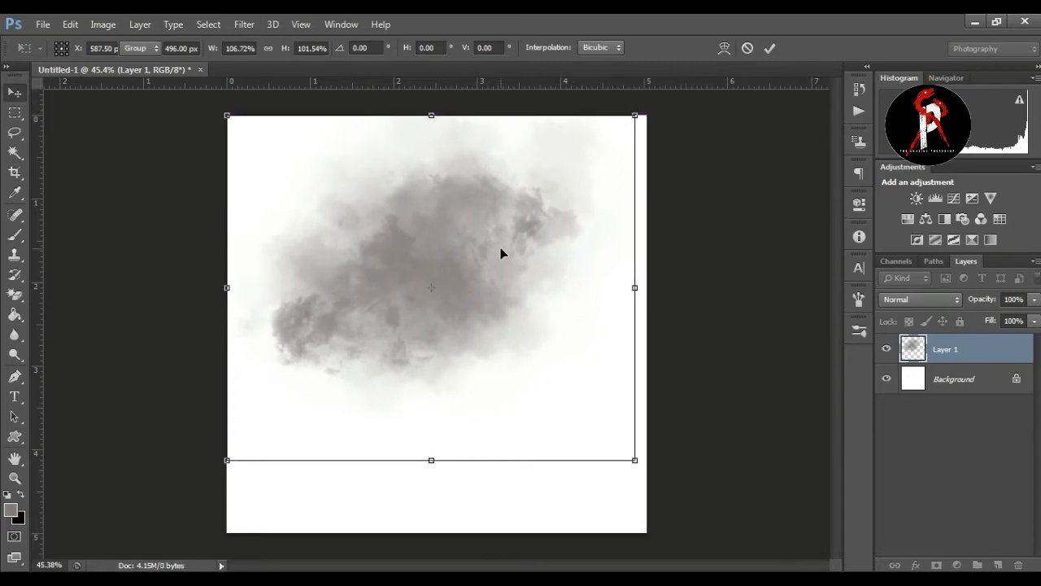
pyautogui.press('Return')
pyautogui.click(144, 399)
pyautogui.click(14, 478)
pyautogui.moveTo(439, 342); pyautogui.dragTo(546, 263)
pyautogui.click(18, 93)
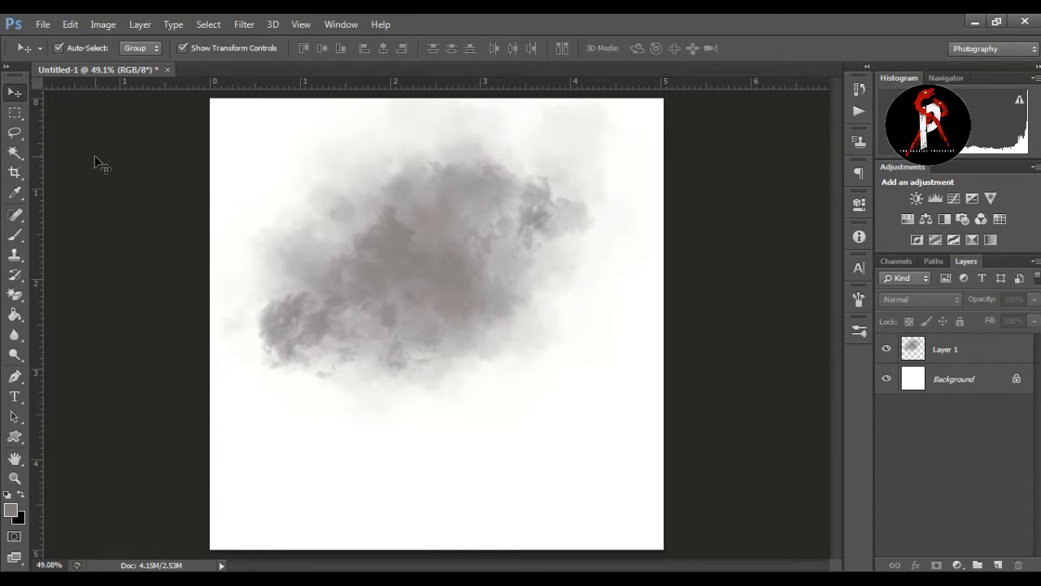
pyautogui.click(968, 348)
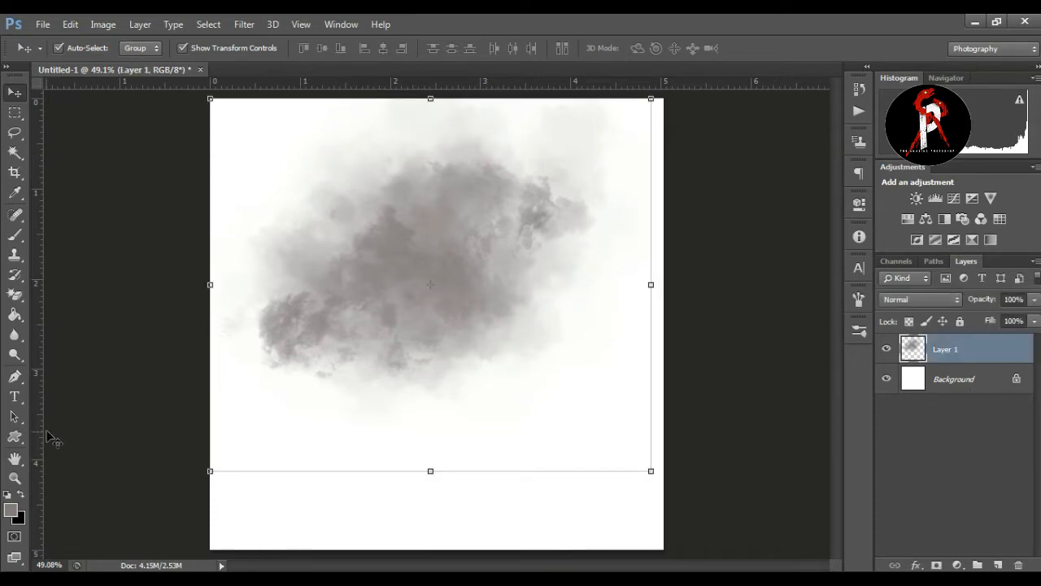
pyautogui.moveTo(15, 235); pyautogui.dragTo(55, 234)
pyautogui.click(54, 234)
pyautogui.click(80, 48)
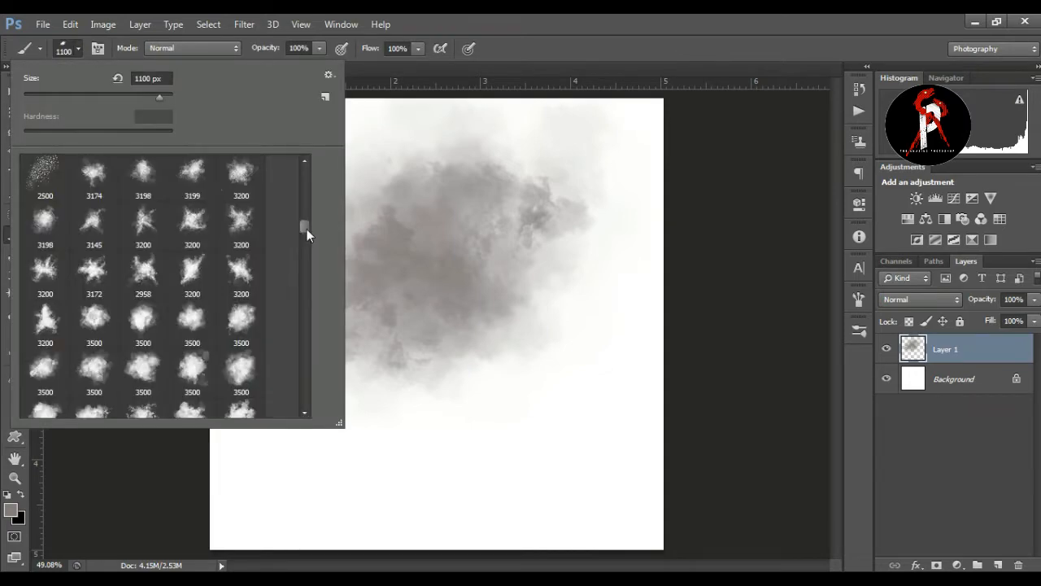
pyautogui.moveTo(309, 229); pyautogui.dragTo(315, 277)
pyautogui.click(657, 20)
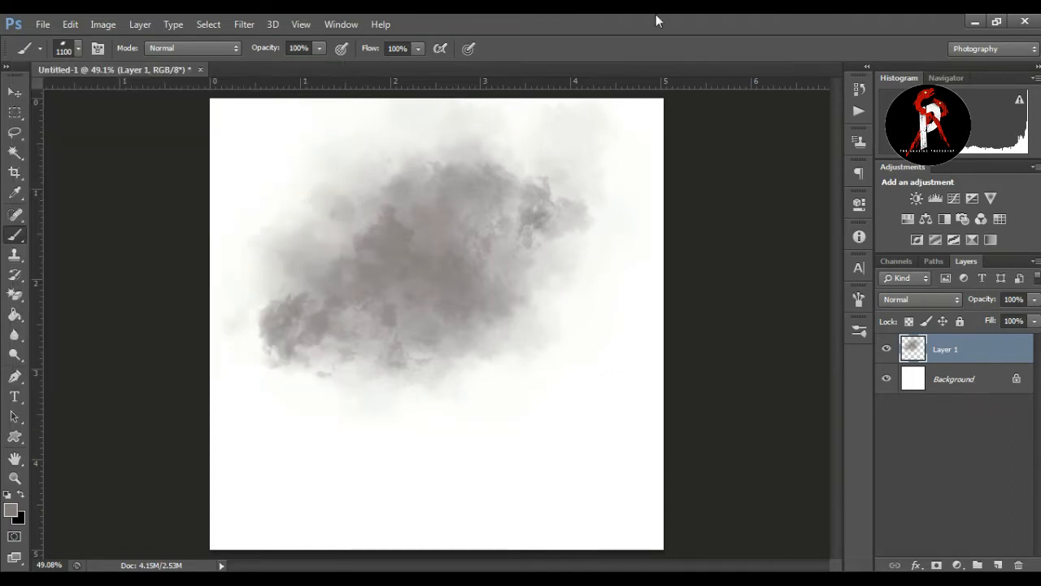
# Add another layer above the grey smoke and set the Brush tool's foreground colour to golden yellow
pyautogui.click(995, 565)
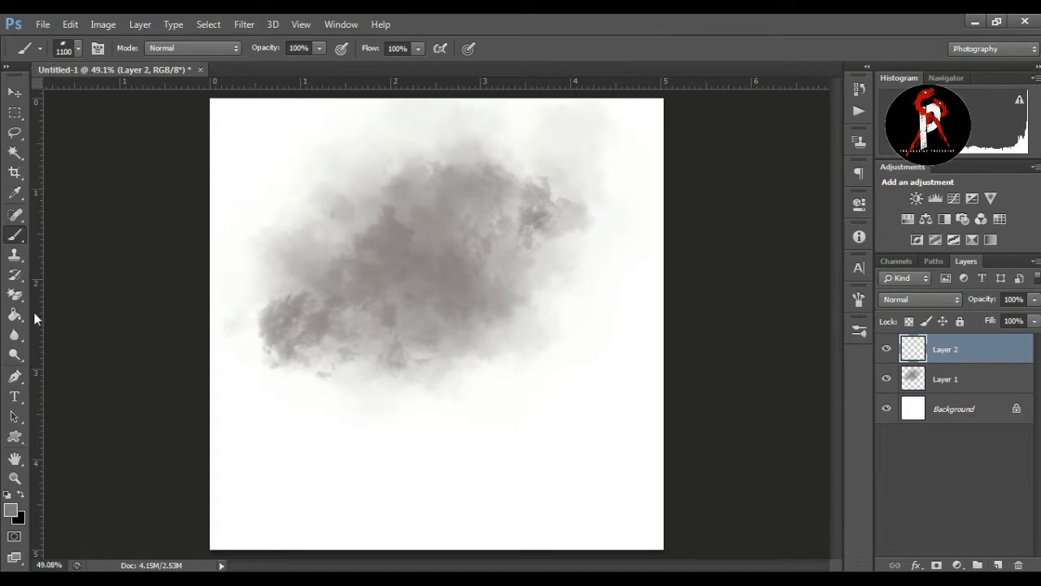
pyautogui.press('z')
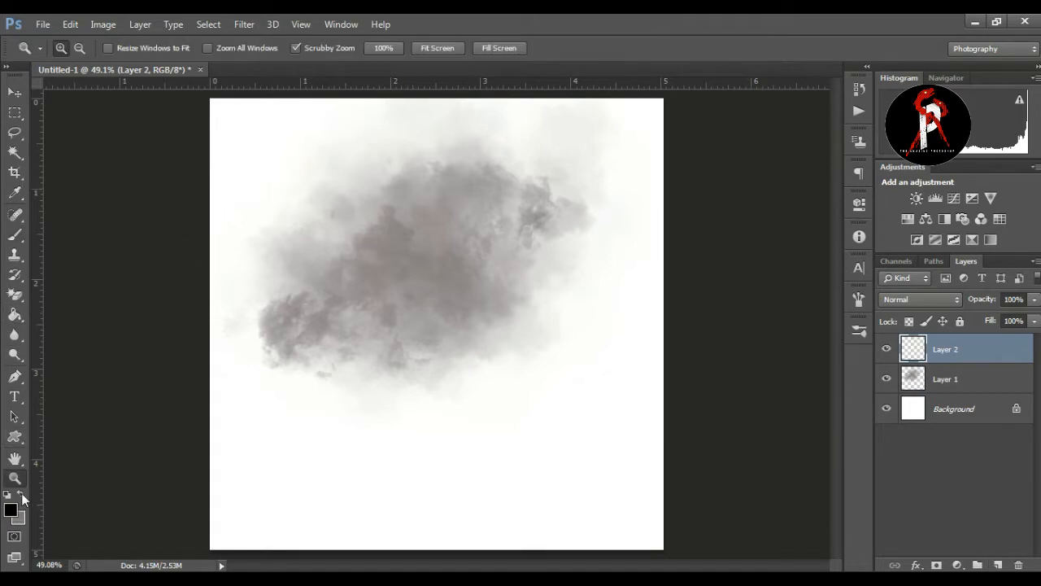
pyautogui.click(12, 509)
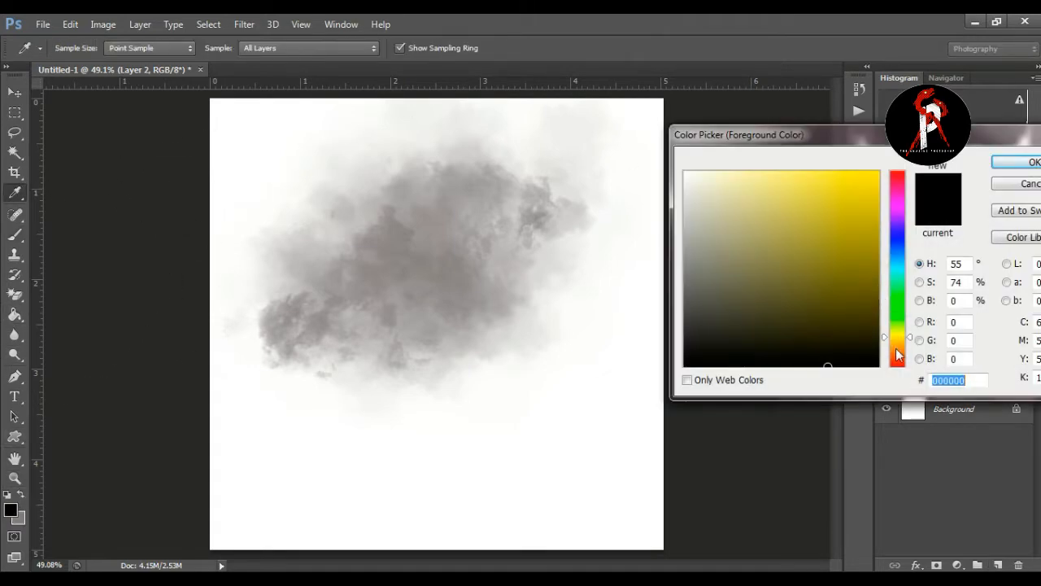
pyautogui.moveTo(899, 354); pyautogui.dragTo(897, 199)
pyautogui.click(878, 172)
pyautogui.click(1016, 162)
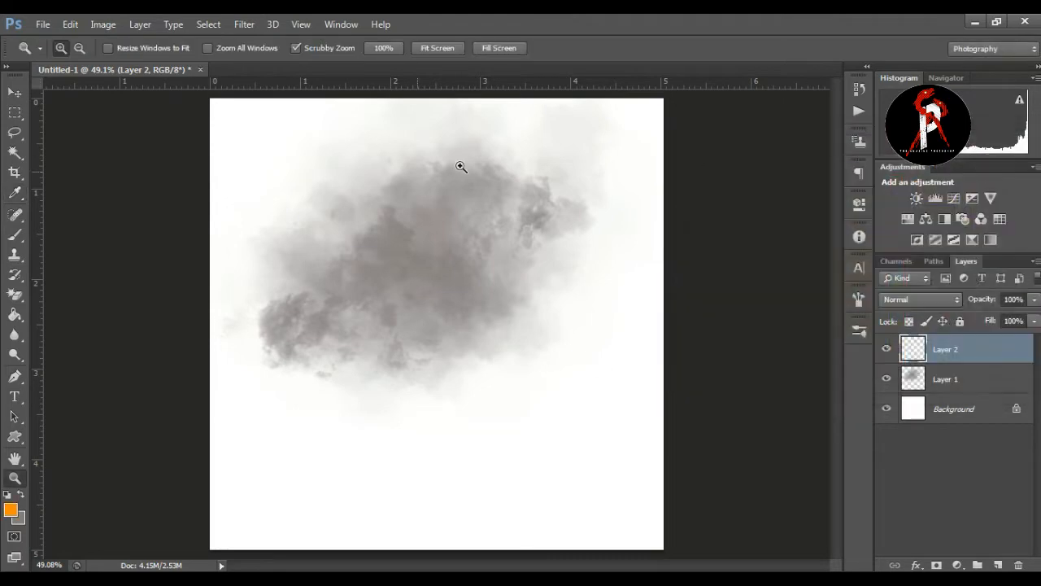
pyautogui.click(14, 235)
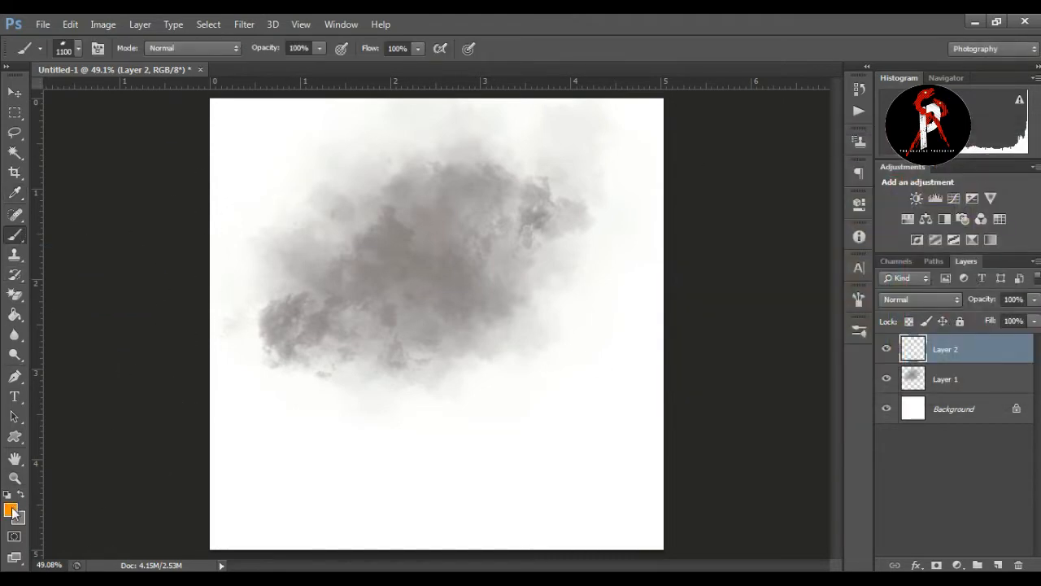
pyautogui.click(11, 509)
pyautogui.moveTo(907, 348); pyautogui.dragTo(897, 339)
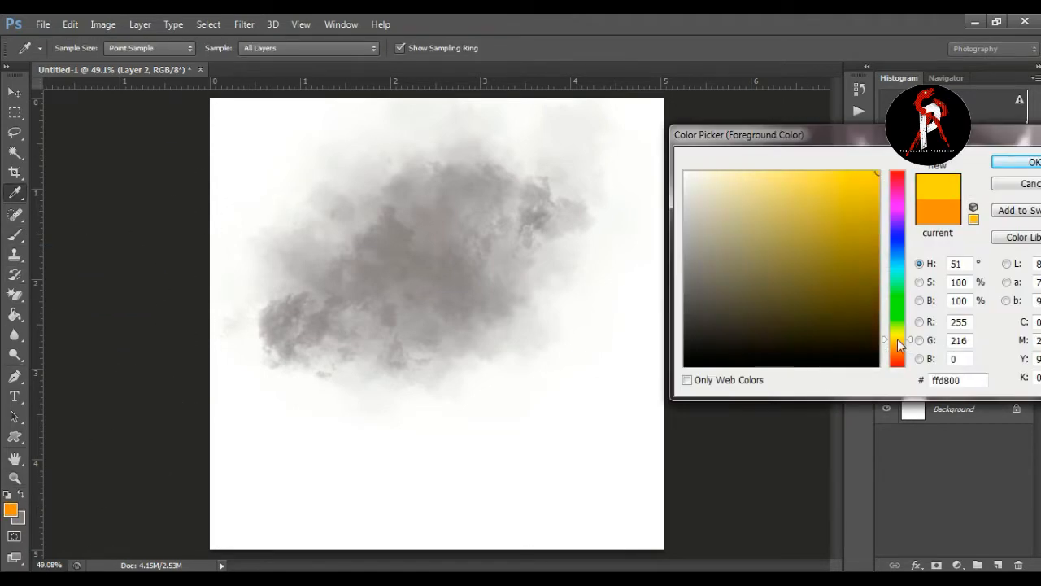
pyautogui.click(1016, 162)
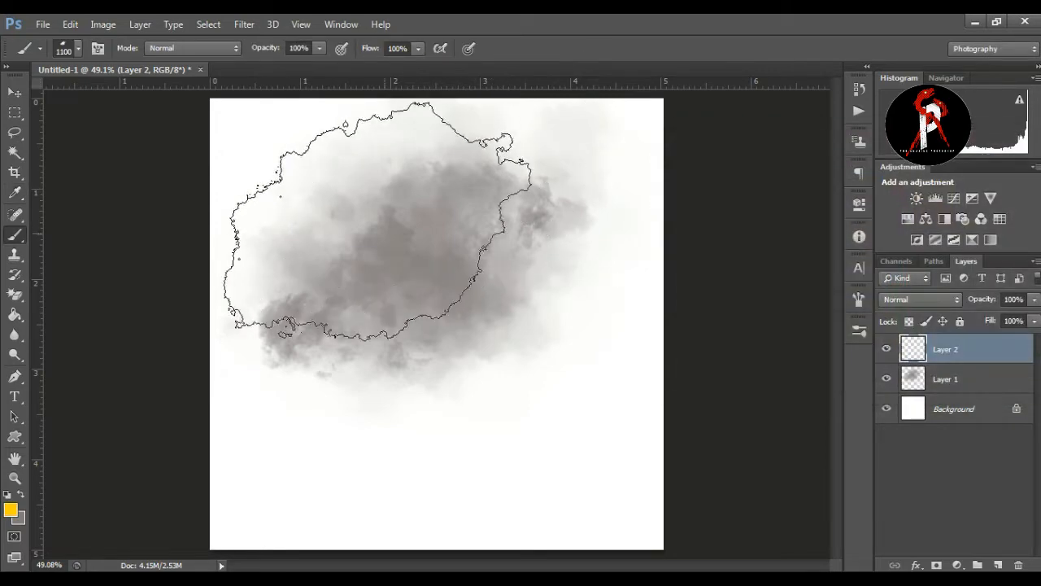
# Reduce the brush size to 800 px and stamp a yellow smoke cloud over the left part of the grey smoke
pyautogui.press('[')
pyautogui.press('[')
pyautogui.press('[')
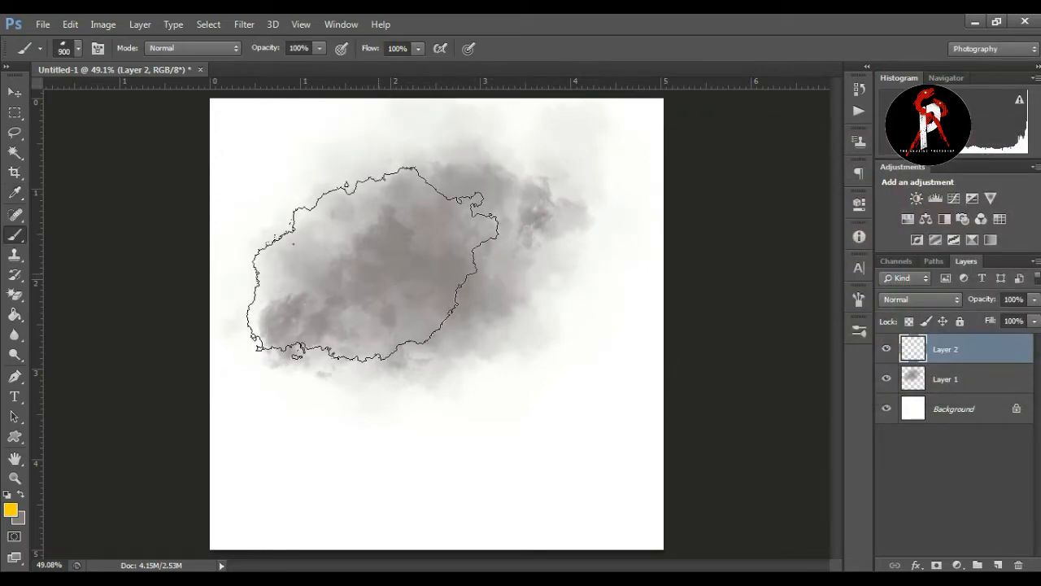
pyautogui.click(371, 268)
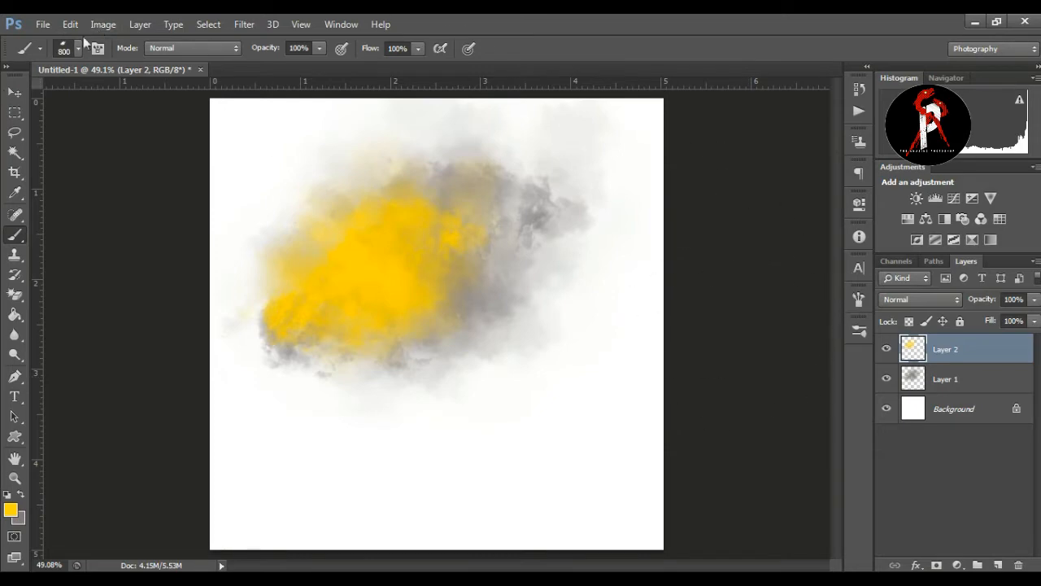
# Paste the cut-out photo of the man and position it horizontally centred in the upper part of the canvas, over the smoke
pyautogui.click(15, 91)
pyautogui.click(114, 156)
pyautogui.hotkey('ctrl', 'v')
pyautogui.moveTo(521, 325); pyautogui.dragTo(491, 302)
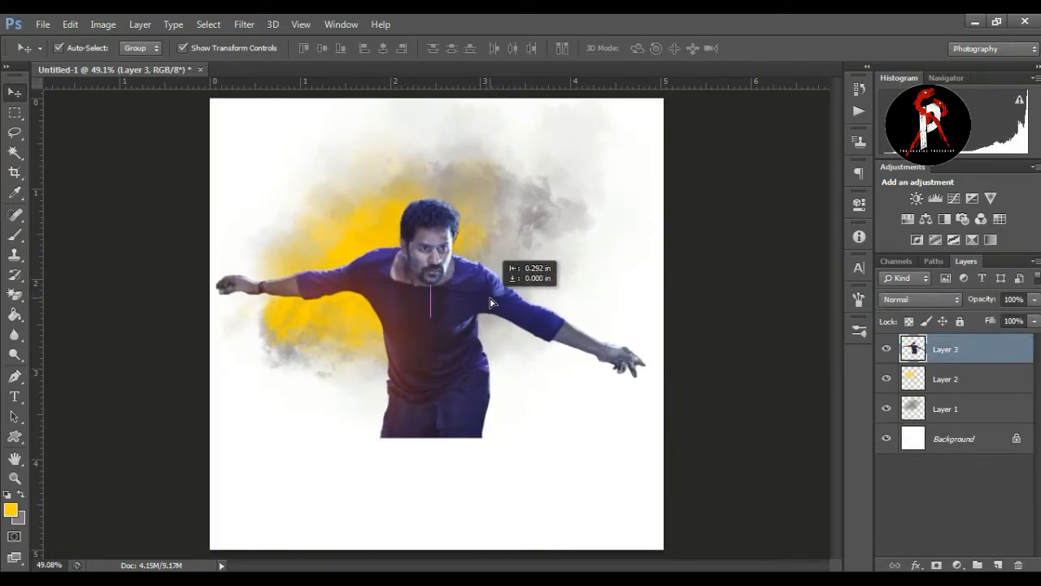
pyautogui.moveTo(490, 302); pyautogui.dragTo(490, 303)
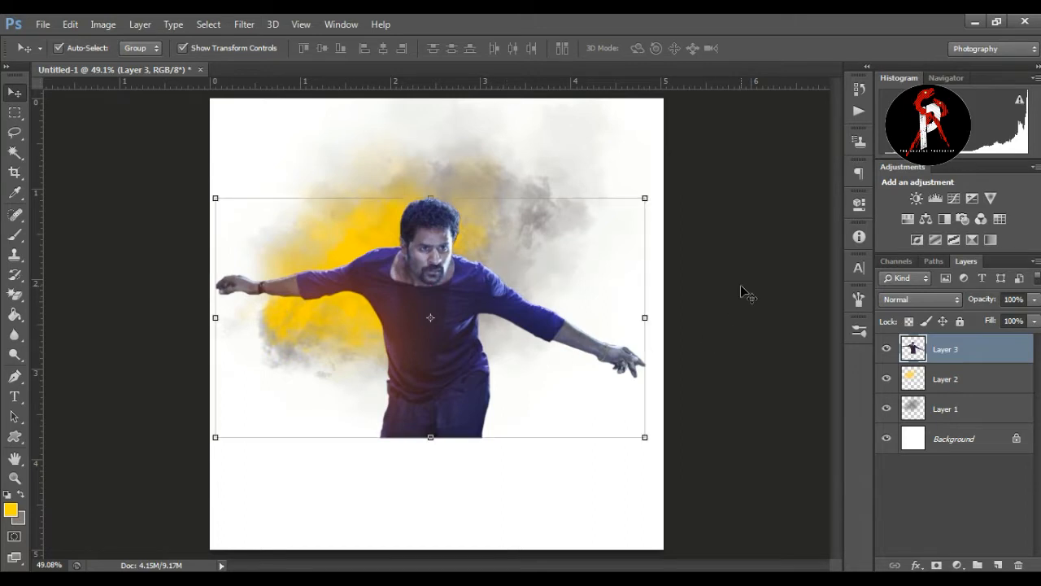
pyautogui.click(740, 286)
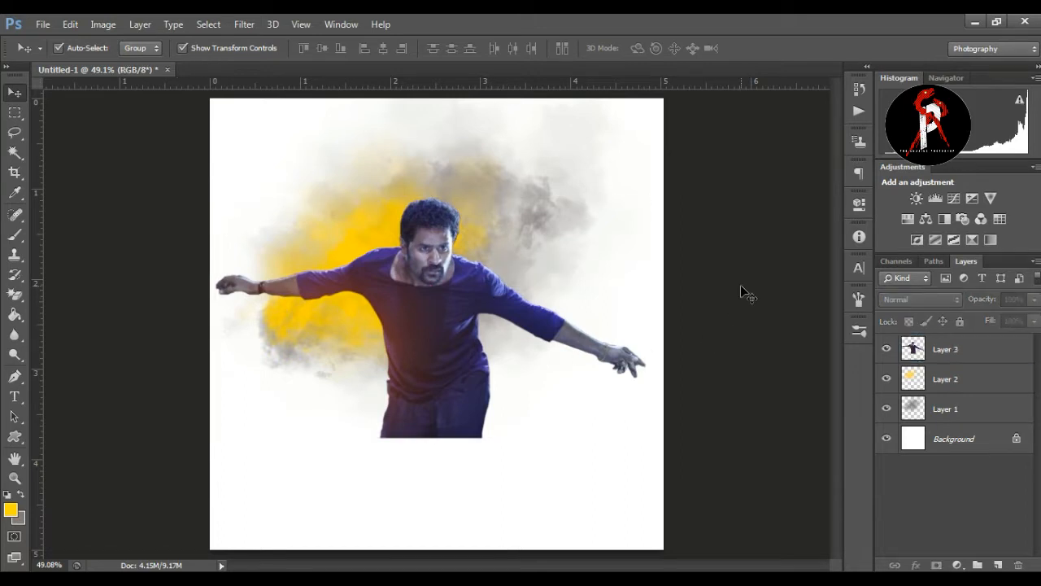
pyautogui.click(961, 350)
pyautogui.moveTo(456, 361); pyautogui.dragTo(460, 307)
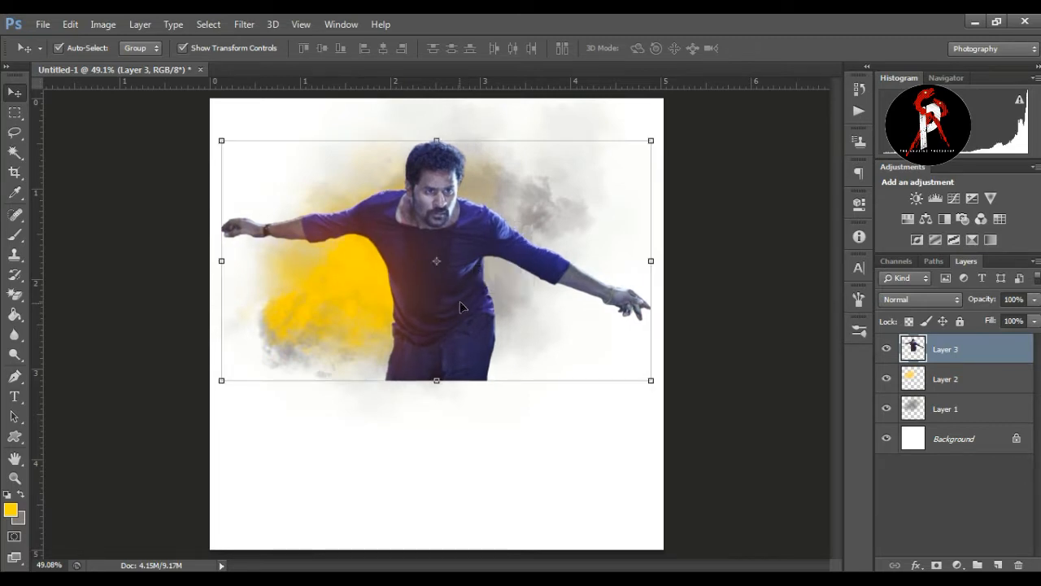
# Move the man's layer below the yellow smoke layer and set the yellow smoke's blend mode to Screen
pyautogui.moveTo(964, 345); pyautogui.dragTo(948, 389)
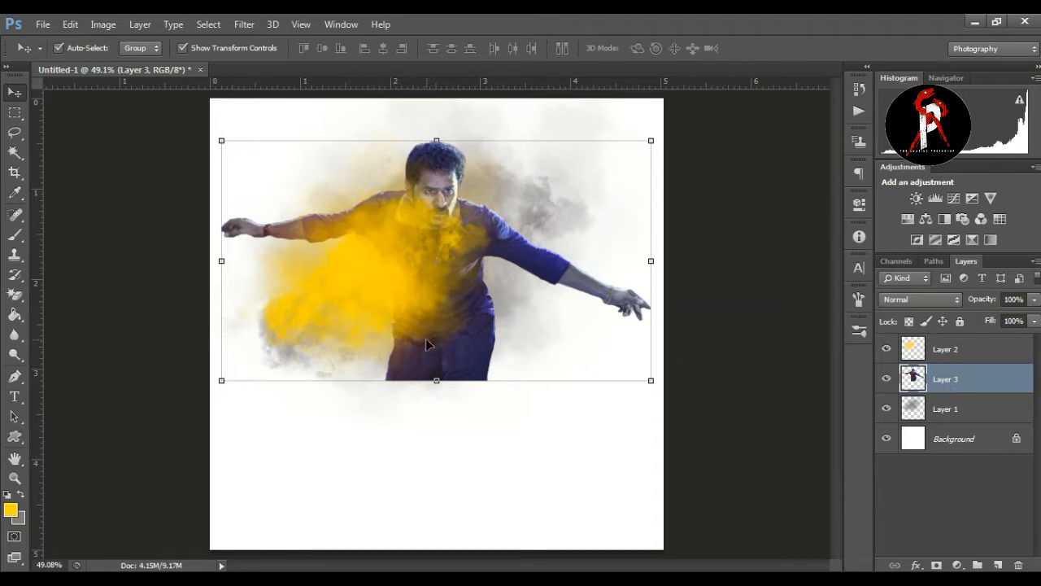
pyautogui.click(948, 348)
pyautogui.click(922, 299)
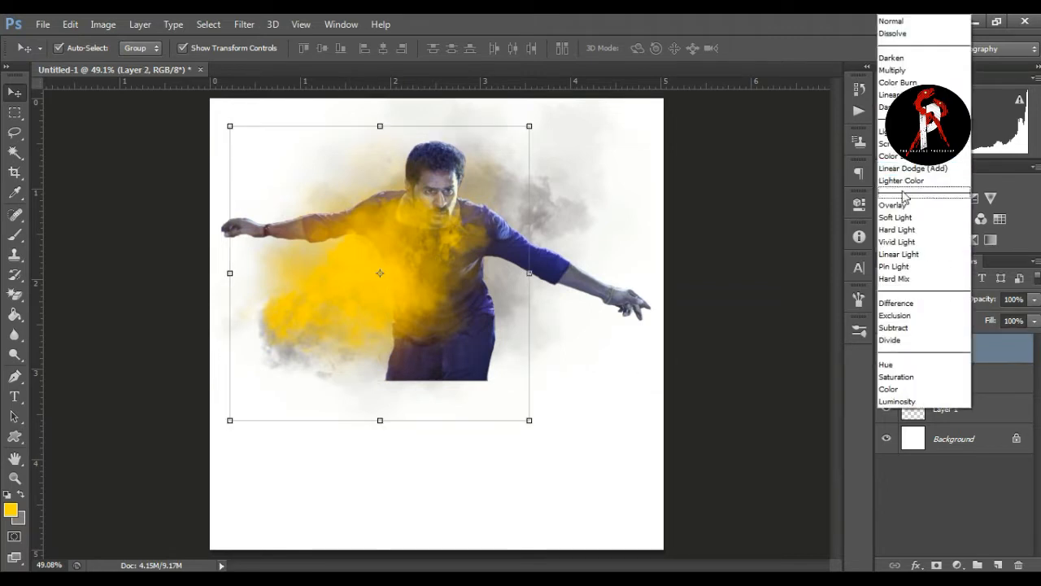
pyautogui.click(895, 144)
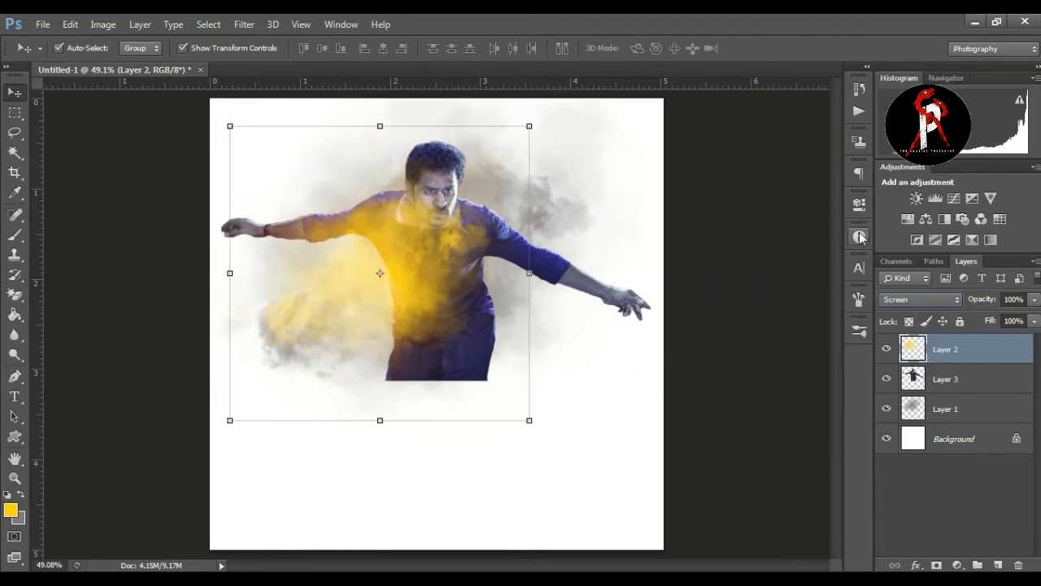
# Set the yellow smoke layer's blend mode to Overlay at 100% opacity
pyautogui.click(918, 301)
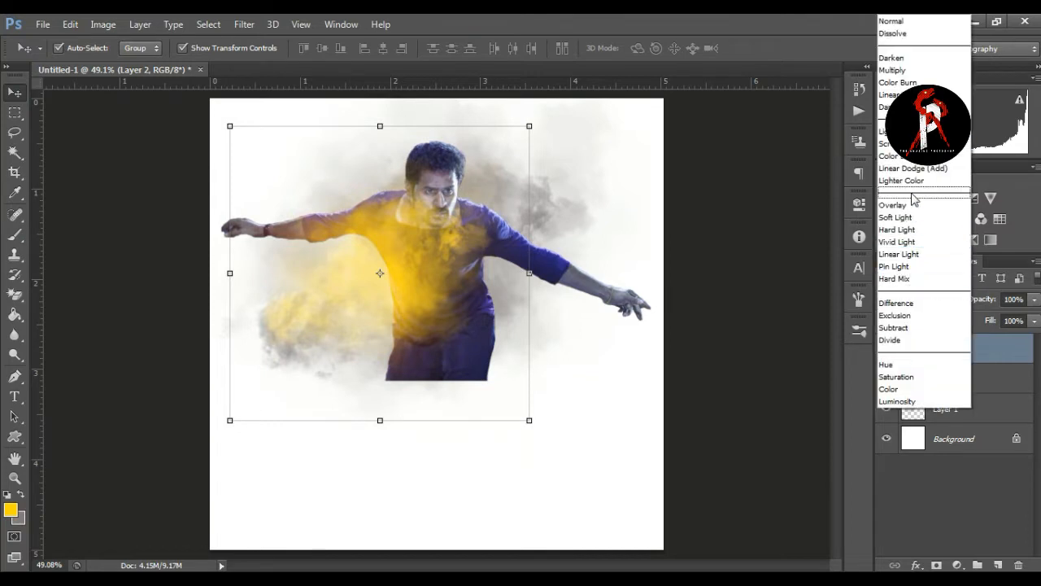
pyautogui.click(992, 359)
pyautogui.click(1035, 301)
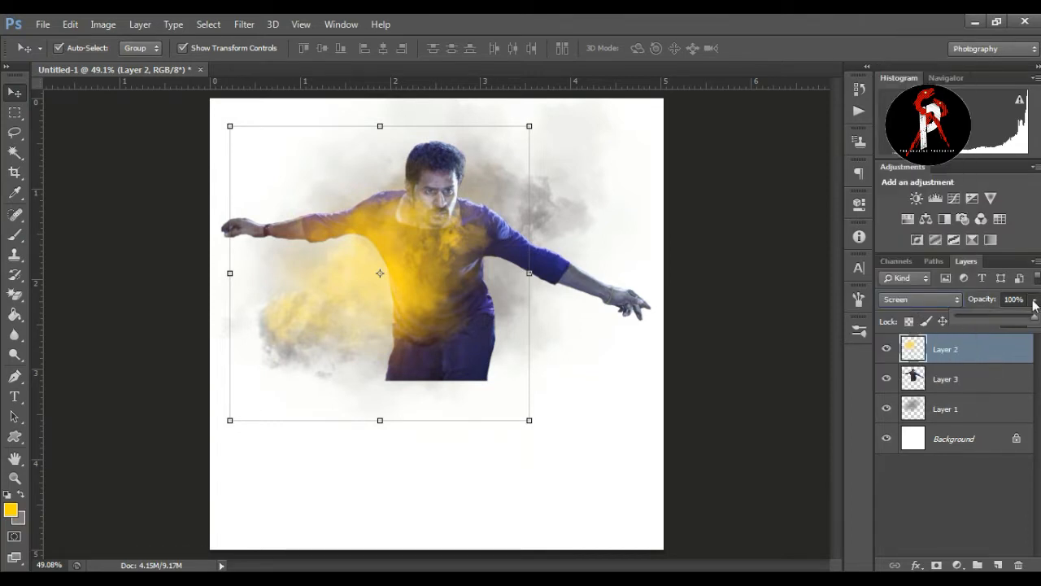
pyautogui.moveTo(983, 319); pyautogui.dragTo(1034, 322)
pyautogui.click(920, 299)
pyautogui.click(902, 205)
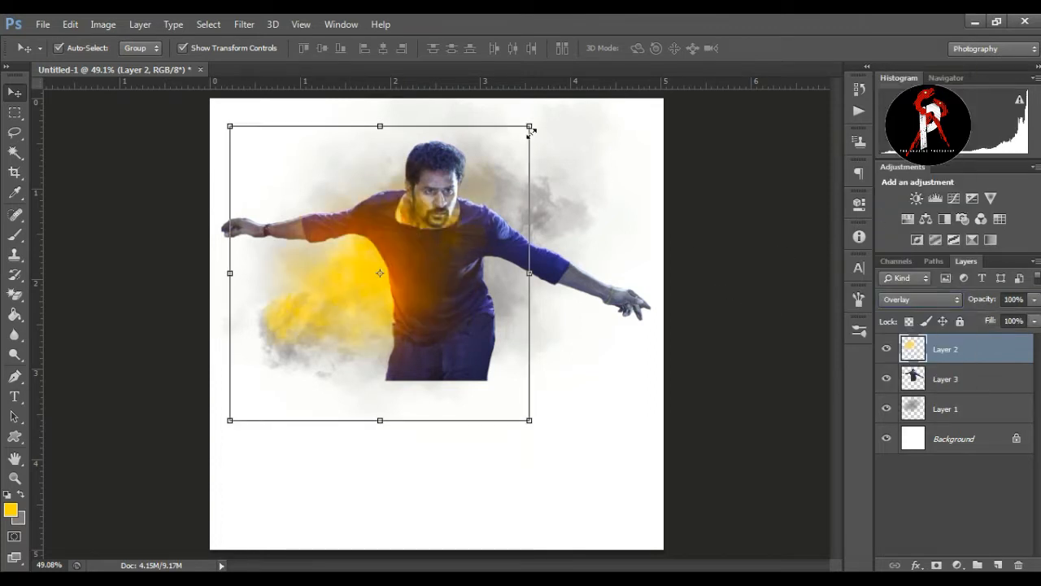
# Enlarge the yellow smoke to about 123.63% width and 110.22% height and align it with the canvas's upper-left corner
pyautogui.moveTo(530, 126); pyautogui.dragTo(557, 115)
pyautogui.moveTo(457, 309)
pyautogui.mouseDown()
pyautogui.moveTo(447, 287)
pyautogui.moveTo(466, 261)
pyautogui.moveTo(460, 300)
pyautogui.mouseUp()
pyautogui.moveTo(565, 120); pyautogui.dragTo(606, 103)
pyautogui.moveTo(483, 302); pyautogui.dragTo(460, 311)
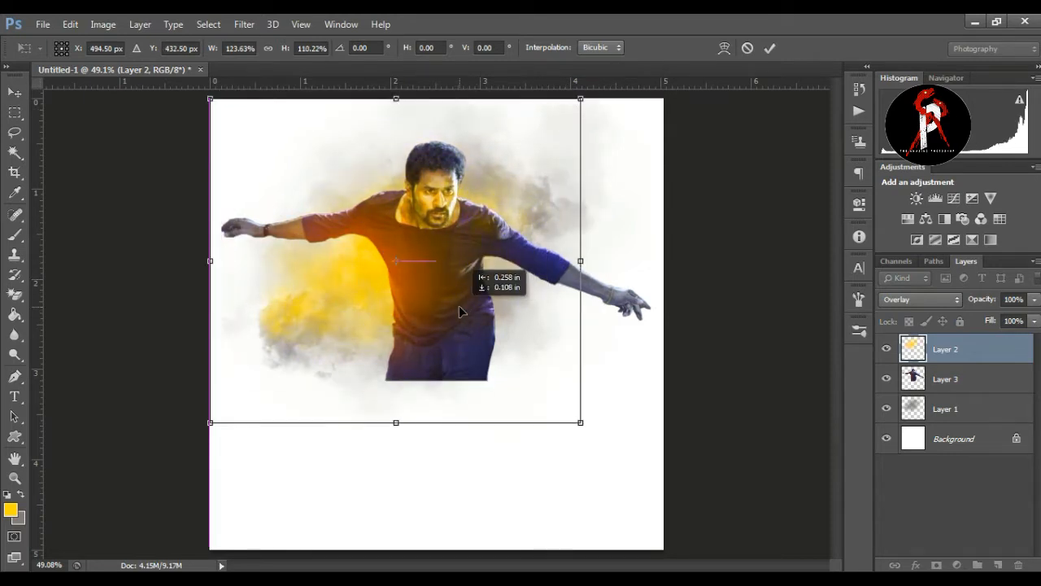
pyautogui.press('Return')
# Set the blend mode of the man's layer to Overlay
pyautogui.click(945, 378)
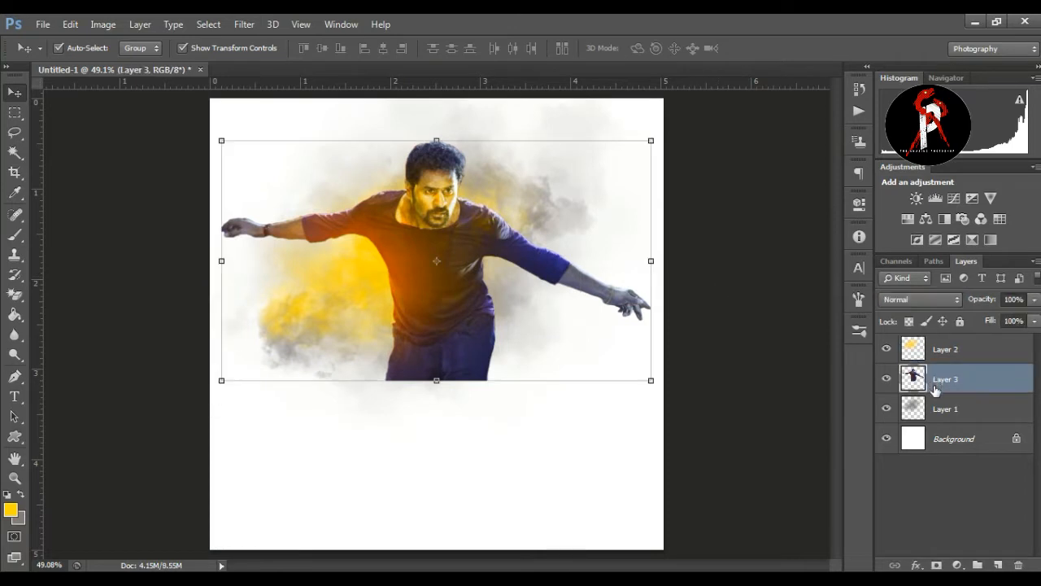
pyautogui.click(921, 299)
pyautogui.click(901, 207)
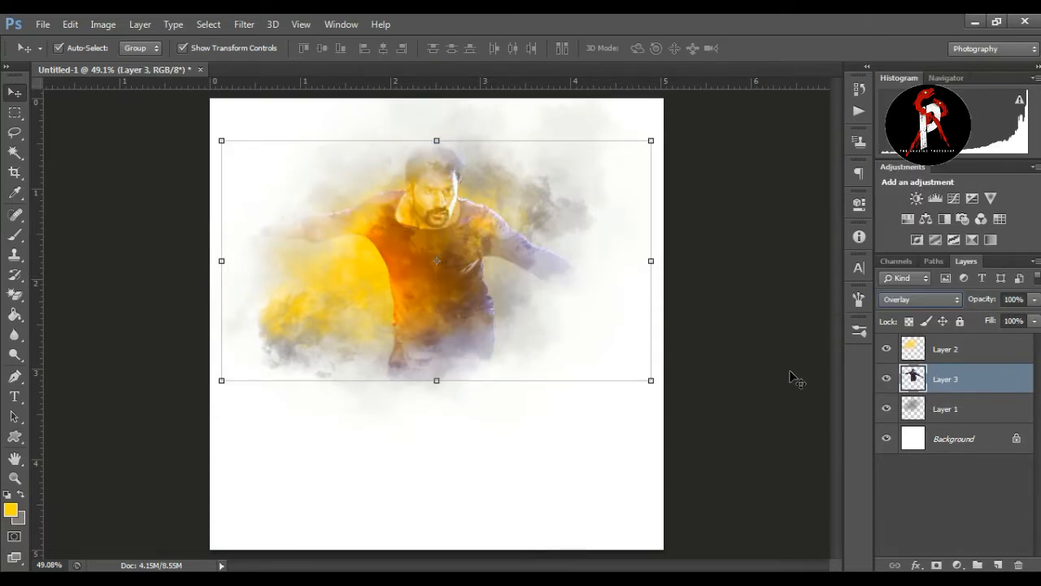
# Stretch the grey smoke to about 102.81% width, rotate it about 21.68° and shift it slightly upwards behind the man
pyautogui.click(925, 410)
pyautogui.moveTo(651, 283)
pyautogui.mouseDown()
pyautogui.moveTo(719, 284)
pyautogui.moveTo(666, 278)
pyautogui.mouseUp()
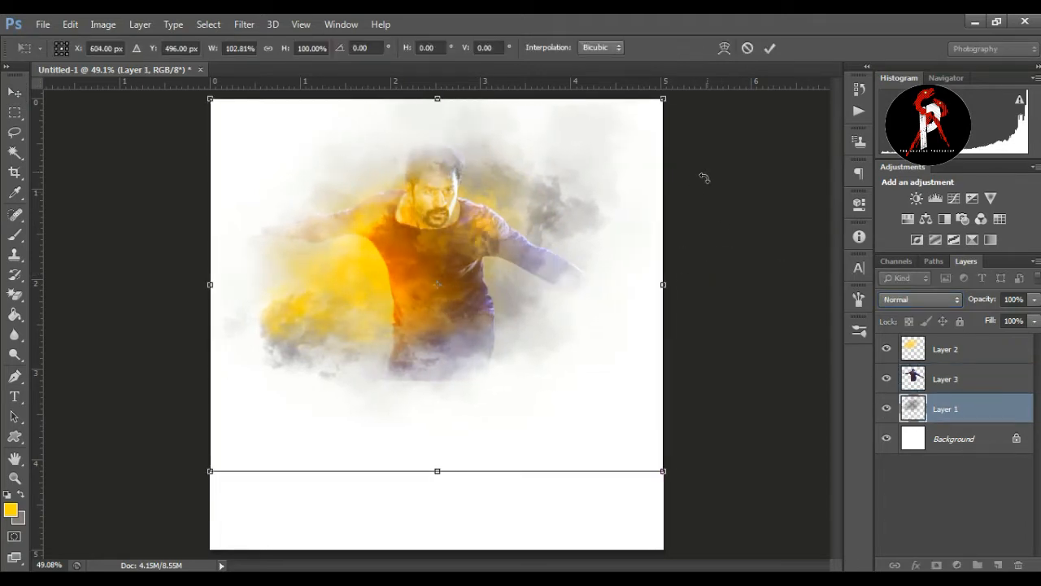
pyautogui.moveTo(700, 98); pyautogui.dragTo(756, 208)
pyautogui.moveTo(525, 244); pyautogui.dragTo(525, 221)
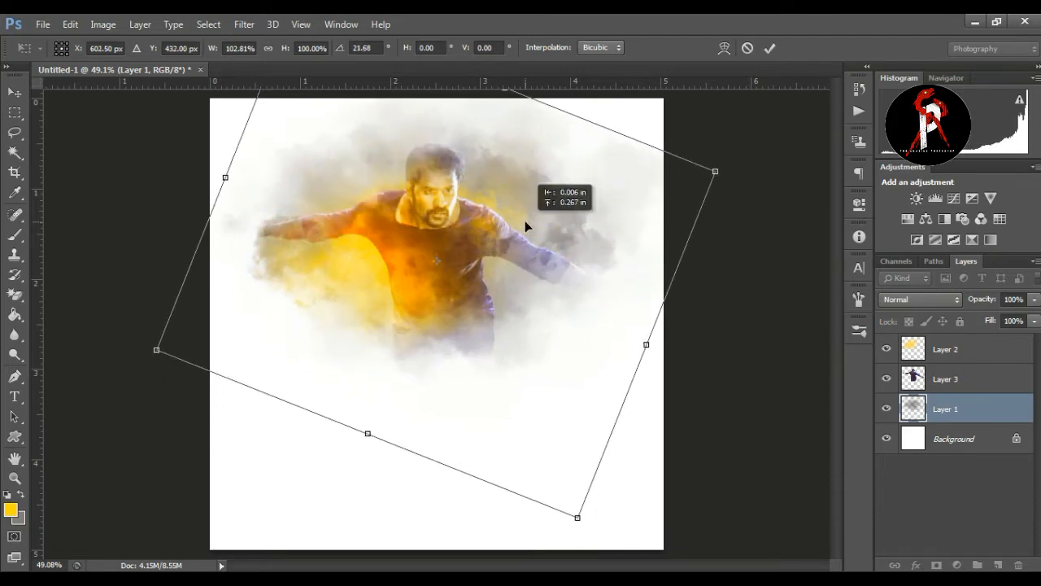
pyautogui.press('Return')
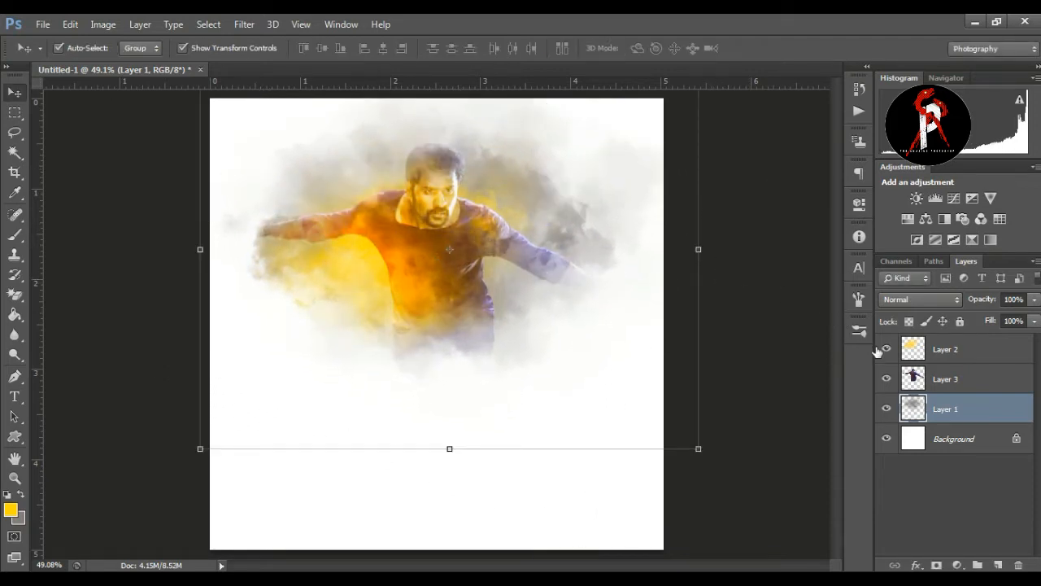
# Shift the yellow smoke left and slightly down, so it lies over the outstretched arm on the yellow side
pyautogui.click(904, 351)
pyautogui.moveTo(429, 283); pyautogui.dragTo(376, 299)
pyautogui.click(789, 283)
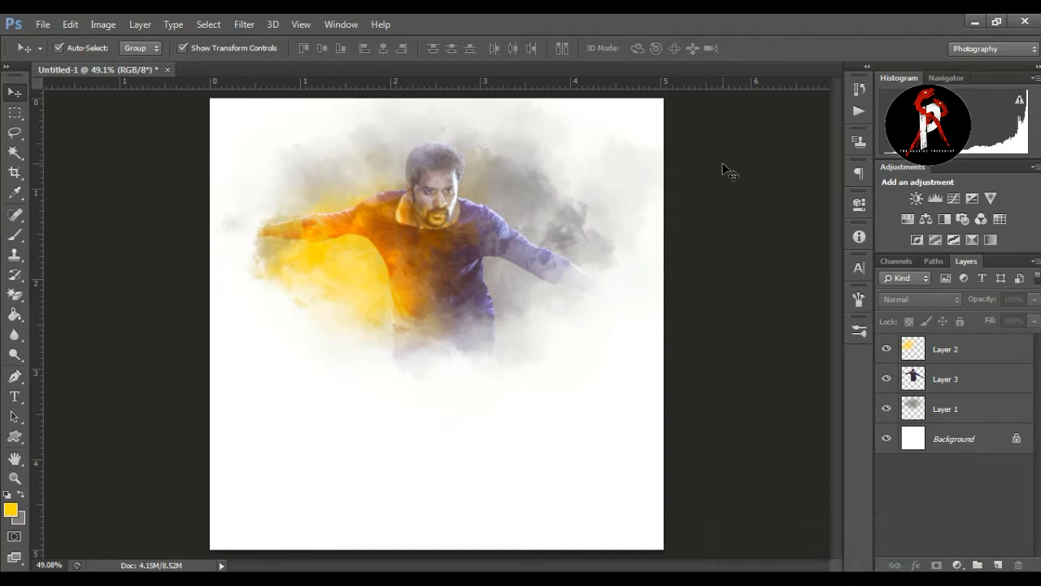
pyautogui.click(14, 477)
pyautogui.moveTo(452, 185); pyautogui.dragTo(503, 172)
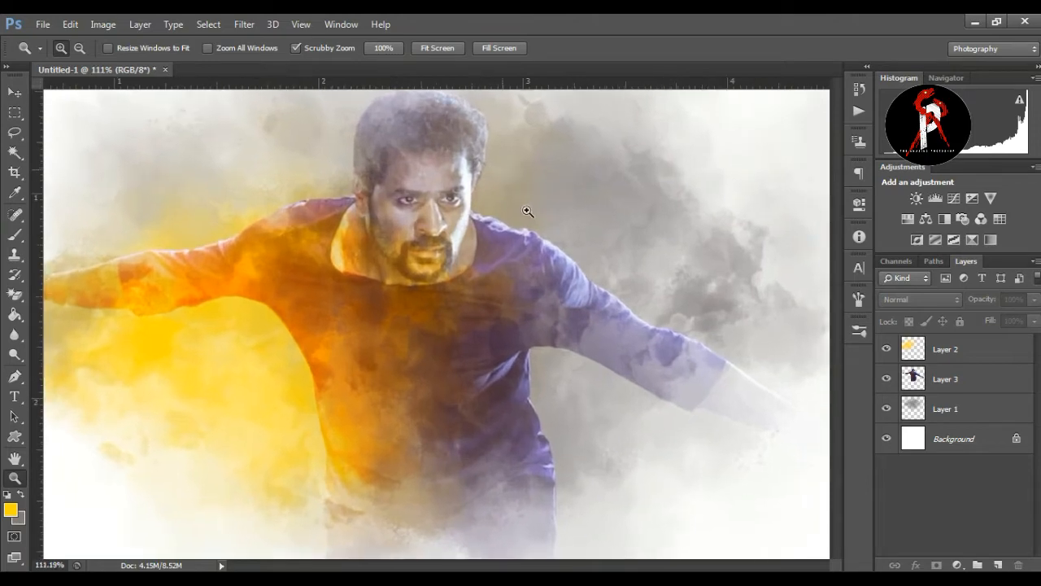
pyautogui.click(914, 376)
pyautogui.click(15, 354)
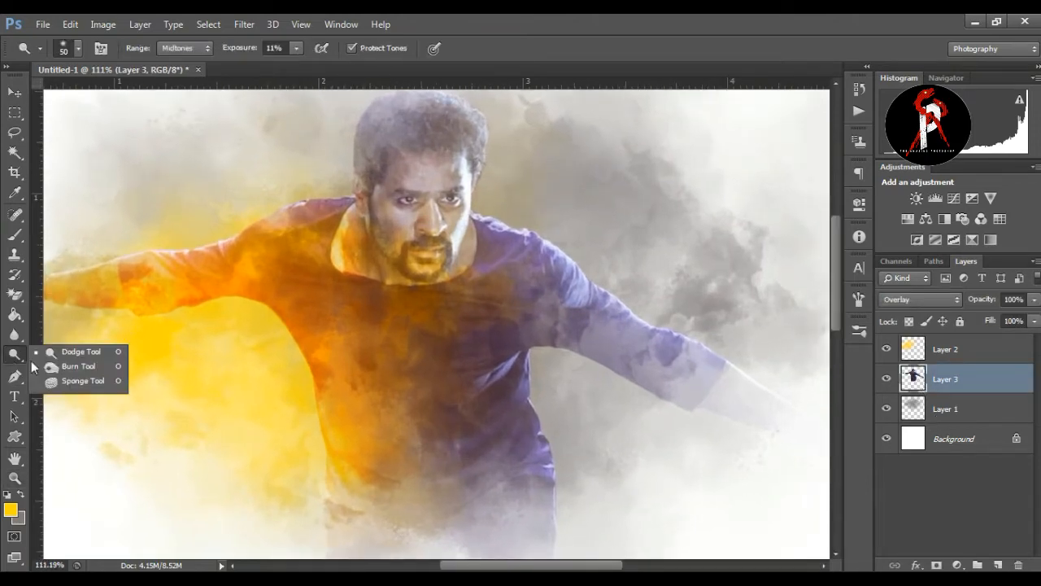
pyautogui.click(77, 352)
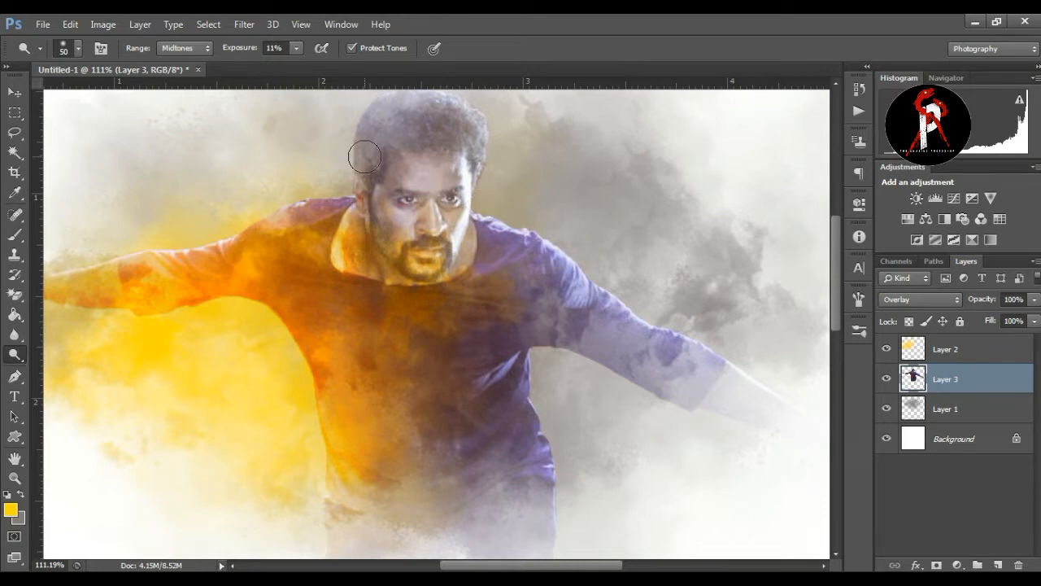
pyautogui.click(14, 478)
pyautogui.moveTo(391, 339); pyautogui.dragTo(500, 263)
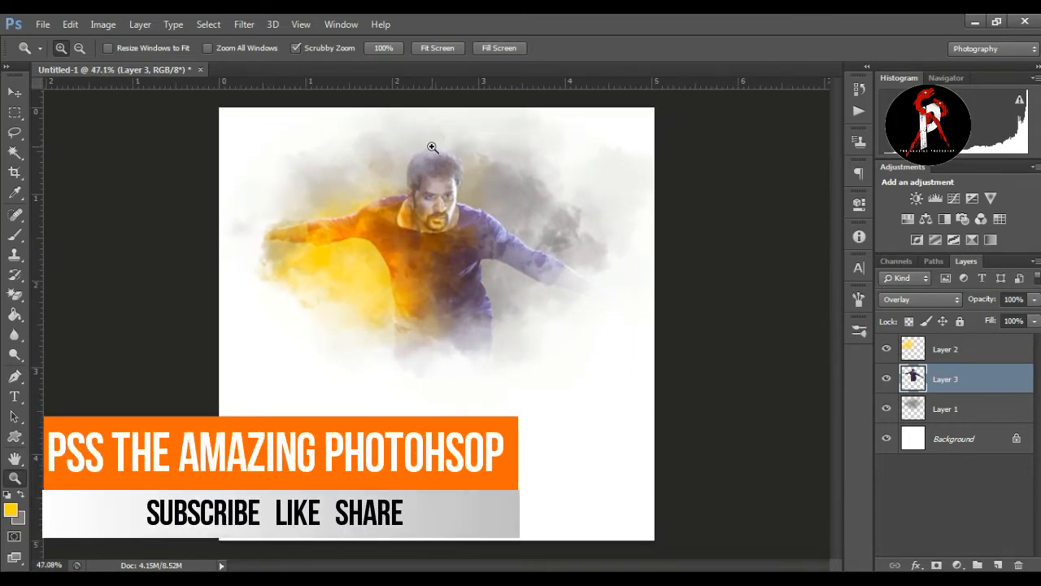
# Burn the hair on the man's layer with the Burn tool, using a 70 px brush, Midtones range and 74% exposure
pyautogui.moveTo(431, 146); pyautogui.dragTo(525, 170)
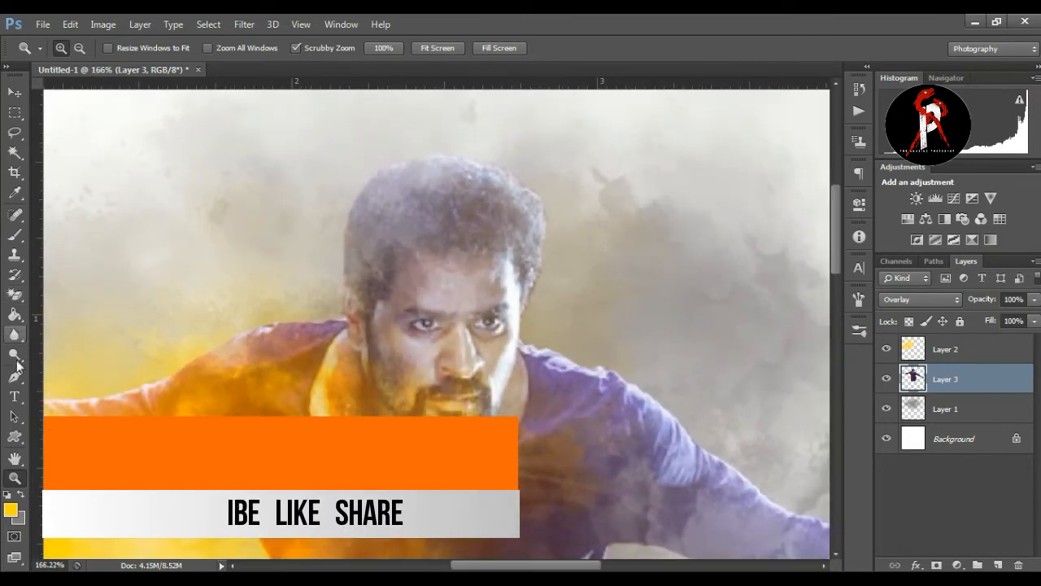
pyautogui.rightClick(17, 366)
pyautogui.click(66, 368)
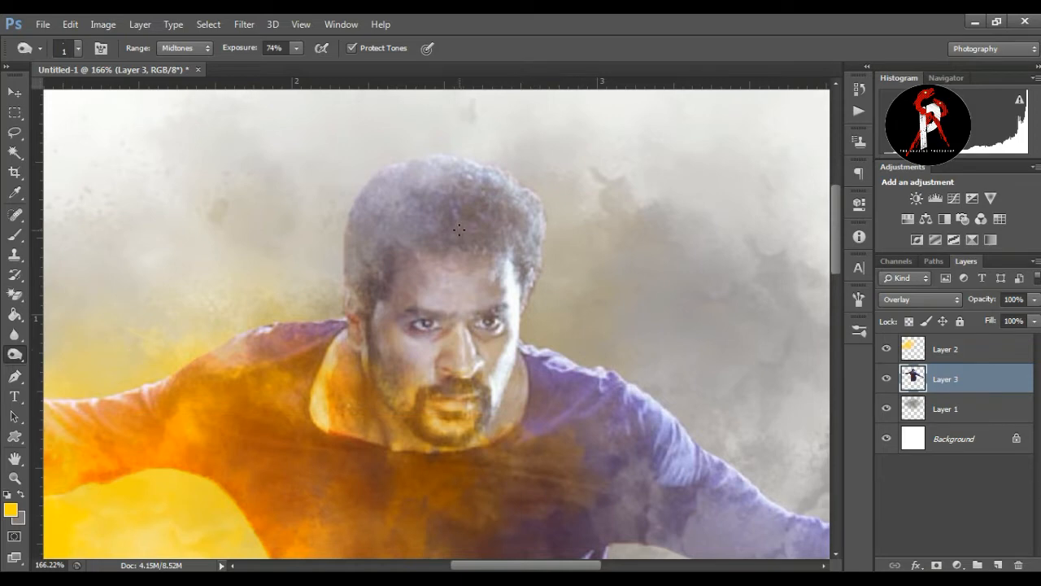
pyautogui.press(']')
pyautogui.press(']')
pyautogui.press(']')
pyautogui.press(']')
pyautogui.press(']')
pyautogui.moveTo(488, 204)
pyautogui.mouseDown()
pyautogui.moveTo(546, 225)
pyautogui.moveTo(546, 190)
pyautogui.mouseUp()
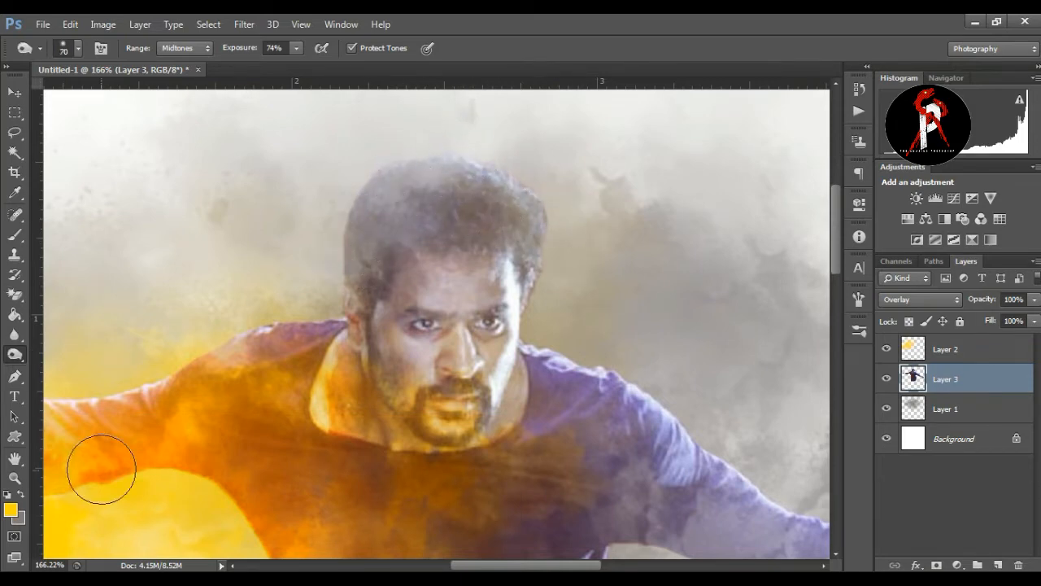
# Paste the full-length cut-out of the man in the leather jacket, scale it to about 207.69% by 204.67% and place it on the canvas's left side
pyautogui.click(15, 478)
pyautogui.moveTo(357, 362); pyautogui.dragTo(327, 366)
pyautogui.hotkey('ctrl', '-')
pyautogui.hotkey('ctrl', '0')
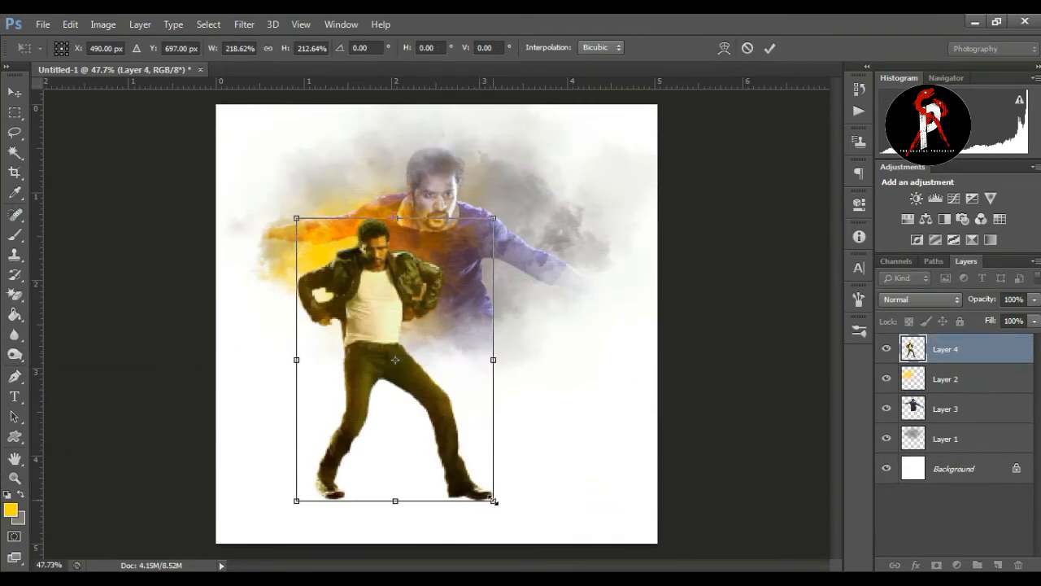
pyautogui.moveTo(495, 501); pyautogui.dragTo(483, 488)
pyautogui.moveTo(451, 395); pyautogui.dragTo(591, 397)
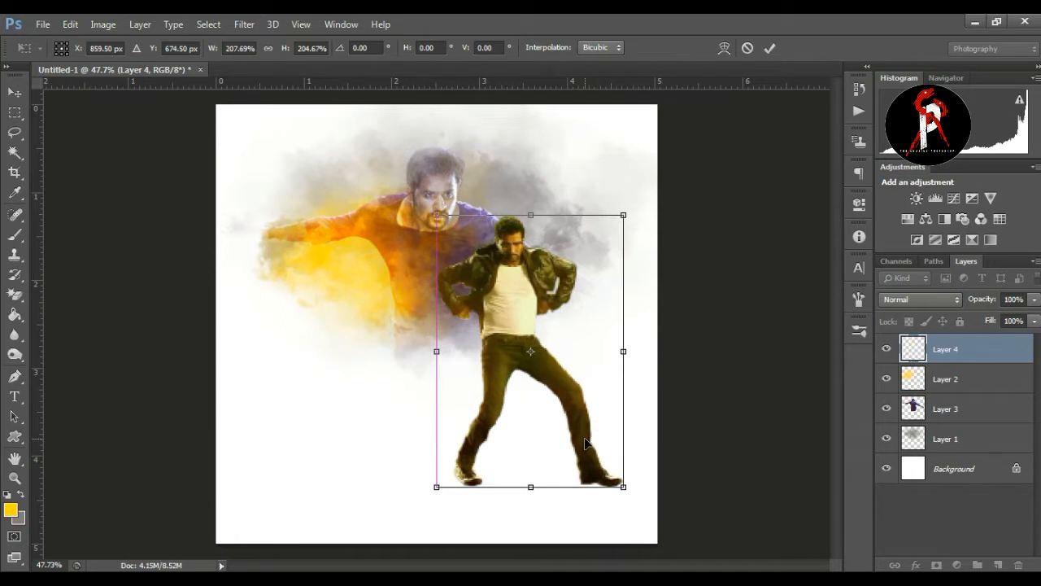
pyautogui.press('Return')
pyautogui.moveTo(585, 438); pyautogui.dragTo(377, 404)
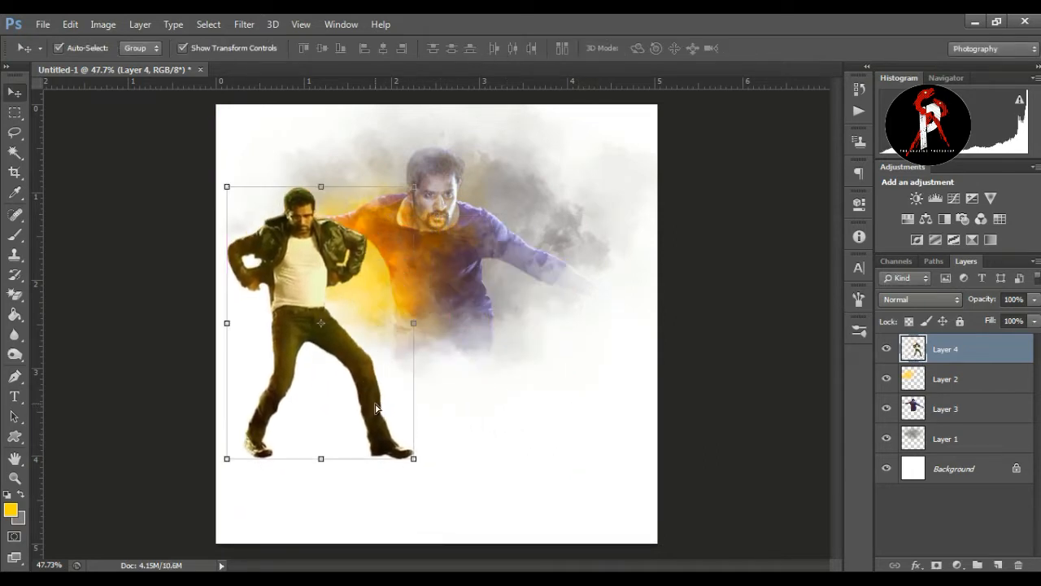
pyautogui.click(786, 365)
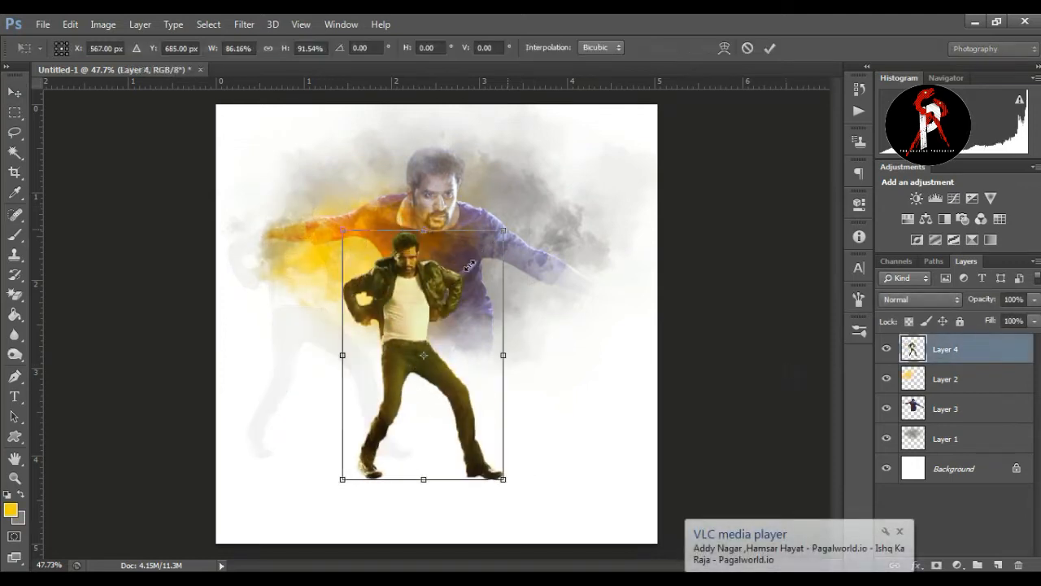
# Shrink the full-length man to about a third of the canvas height and centre him horizontally below the larger figure
pyautogui.moveTo(470, 265); pyautogui.dragTo(453, 306)
pyautogui.moveTo(393, 349); pyautogui.dragTo(450, 370)
pyautogui.moveTo(502, 330); pyautogui.dragTo(507, 326)
pyautogui.moveTo(507, 501); pyautogui.dragTo(490, 474)
pyautogui.moveTo(453, 436)
pyautogui.mouseDown()
pyautogui.moveTo(461, 445)
pyautogui.moveTo(447, 445)
pyautogui.mouseUp()
pyautogui.press('Return')
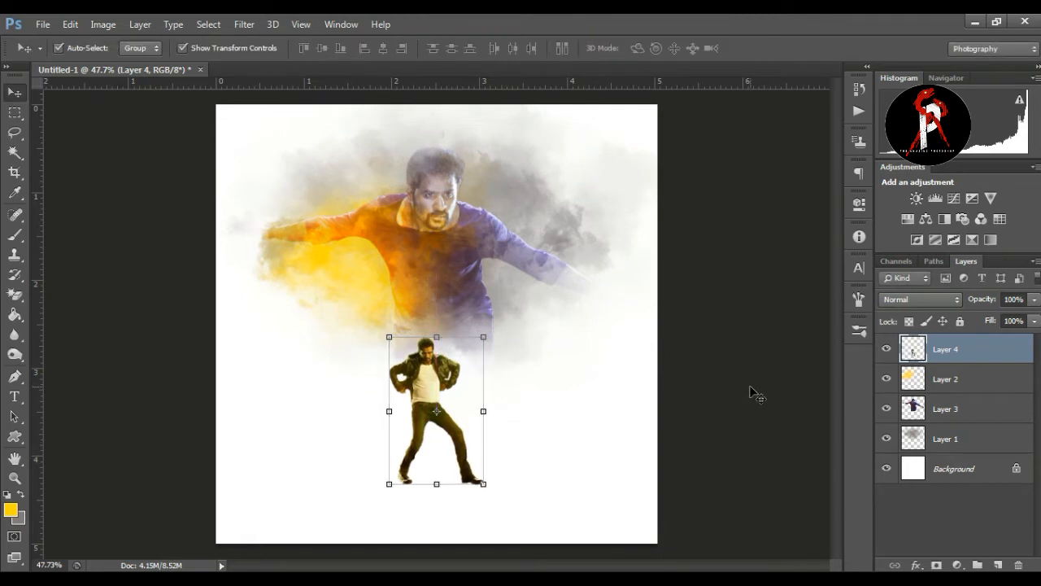
pyautogui.click(749, 386)
# Duplicate the layer of the small full-length man in place
pyautogui.click(15, 478)
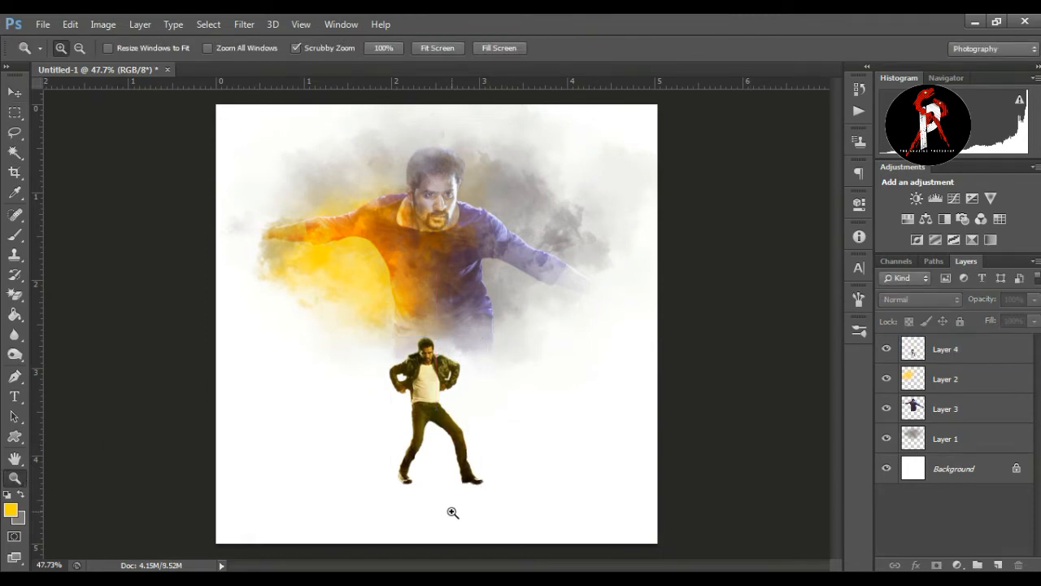
pyautogui.click(14, 92)
pyautogui.click(429, 405)
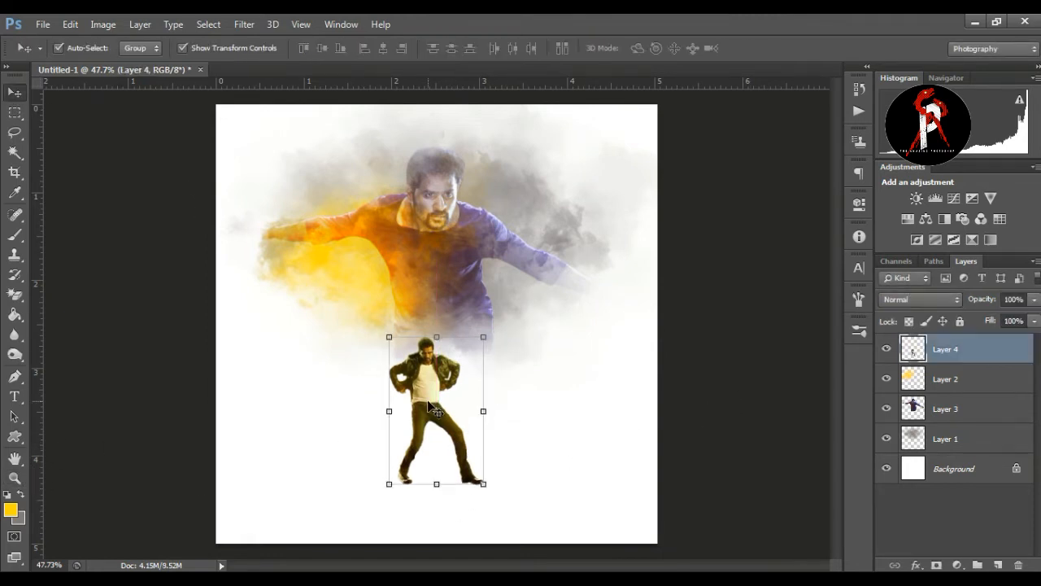
pyautogui.moveTo(443, 370); pyautogui.dragTo(443, 370)
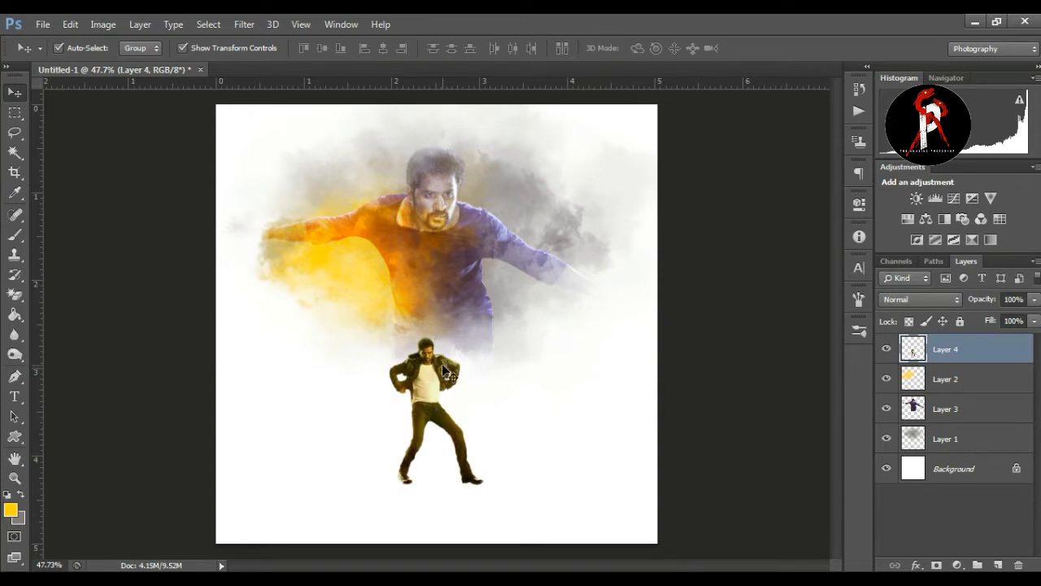
pyautogui.hotkey('ctrl', 'j')
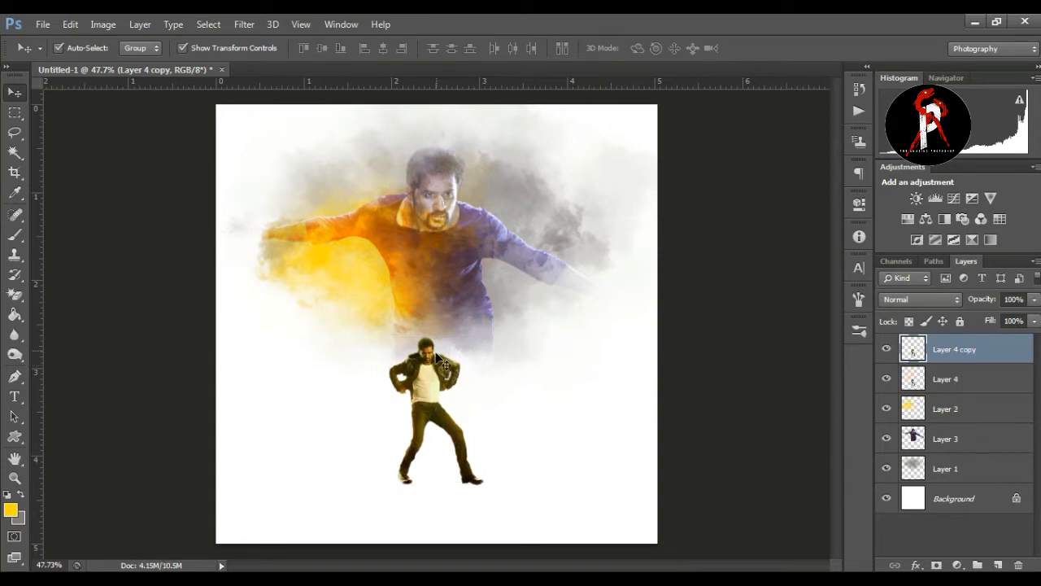
# Flip the duplicate vertically to about -71.53% height so it mirrors the small man directly beneath his feet
pyautogui.click(887, 349)
pyautogui.hotkey('ctrl', 't')
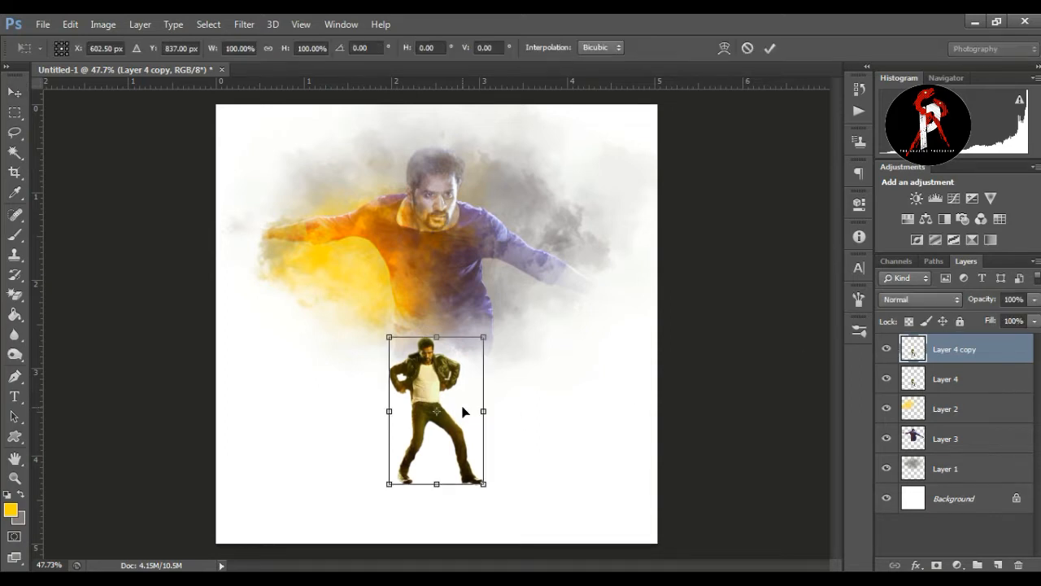
pyautogui.moveTo(434, 334); pyautogui.dragTo(436, 538)
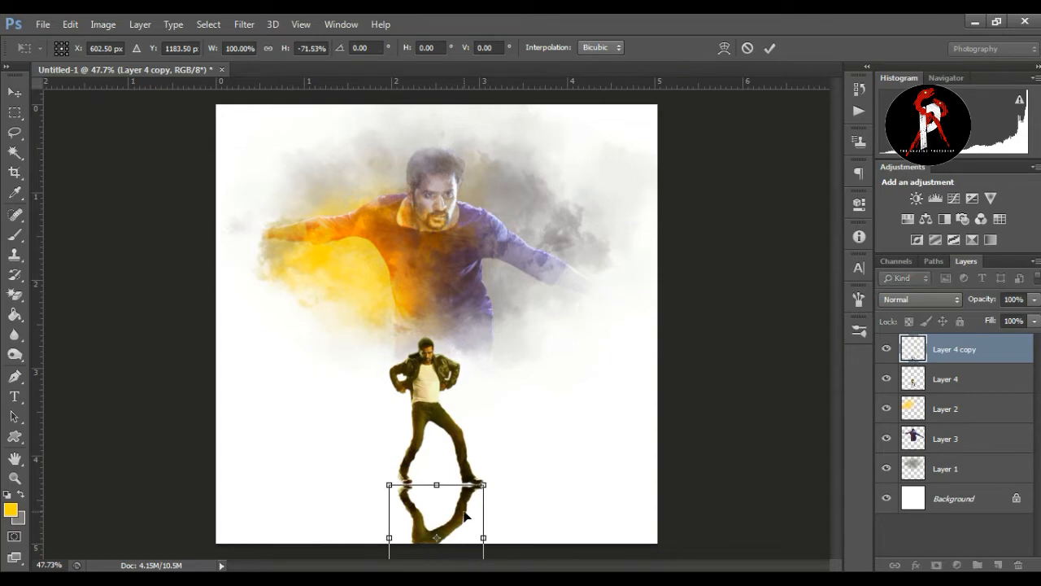
pyautogui.press('Return')
pyautogui.click(762, 425)
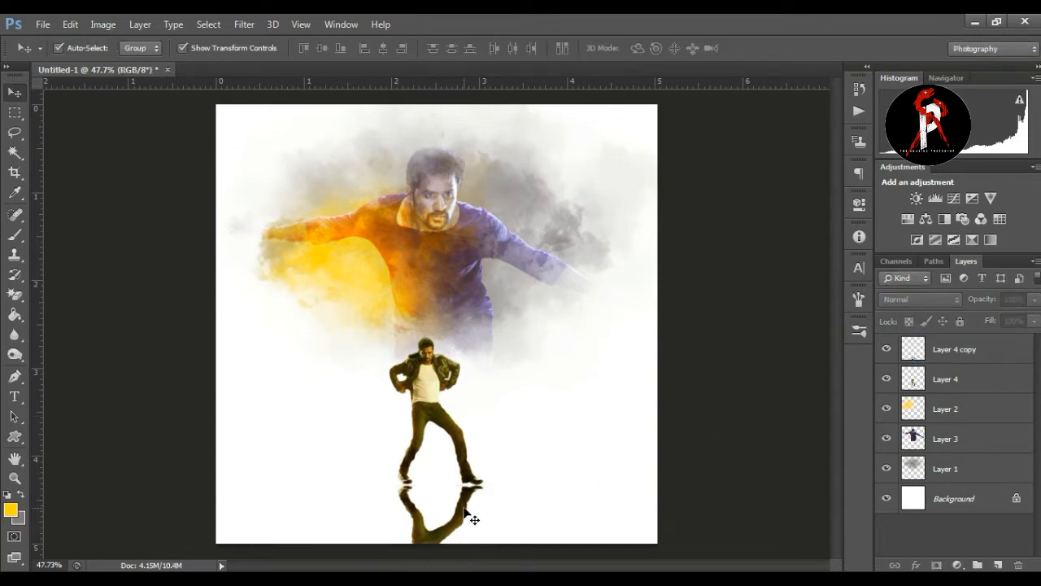
# Lower the opacity of the mirrored copy's layer to 31%
pyautogui.click(472, 516)
pyautogui.click(766, 421)
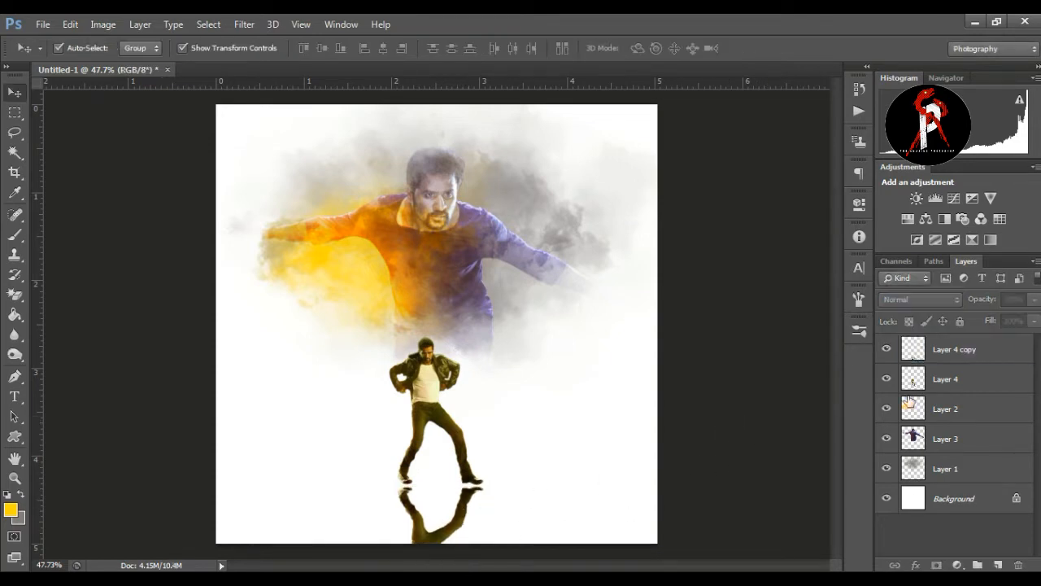
pyautogui.click(968, 358)
pyautogui.click(1034, 299)
pyautogui.click(982, 317)
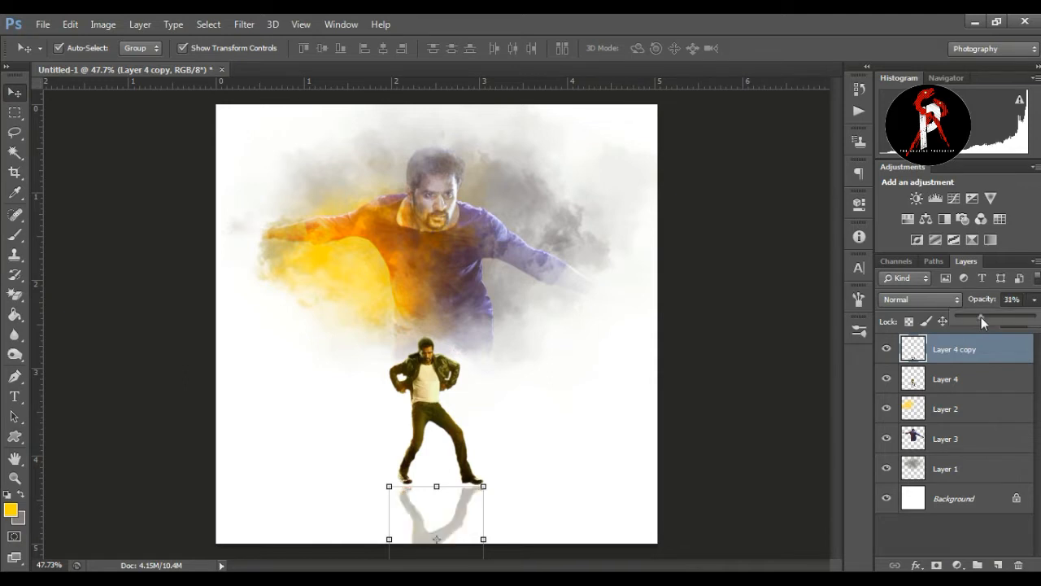
pyautogui.click(819, 325)
# Try the Soft Light blend mode on the mirrored copy's layer and return it to Normal
pyautogui.click(948, 349)
pyautogui.click(920, 299)
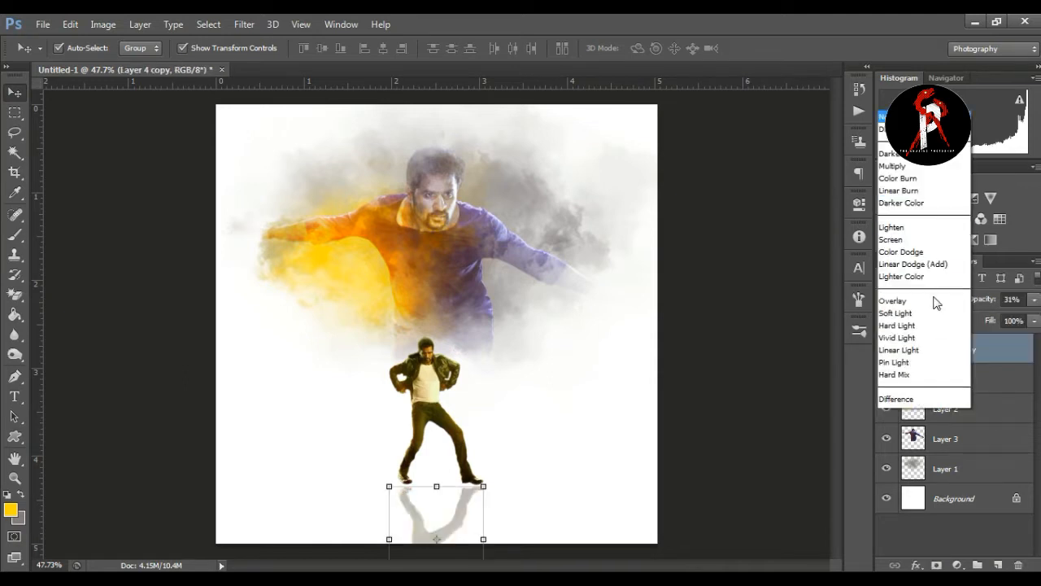
pyautogui.click(914, 208)
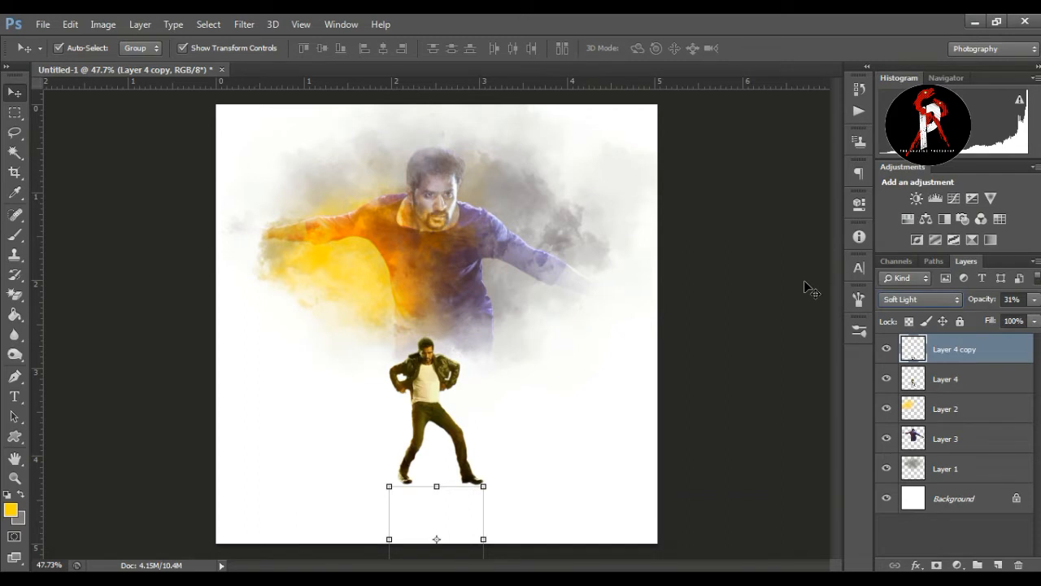
pyautogui.click(928, 300)
pyautogui.click(911, 23)
# Lower the mirrored copy's layer opacity to 25% and deselect the layer
pyautogui.click(1034, 299)
pyautogui.moveTo(983, 317); pyautogui.dragTo(980, 317)
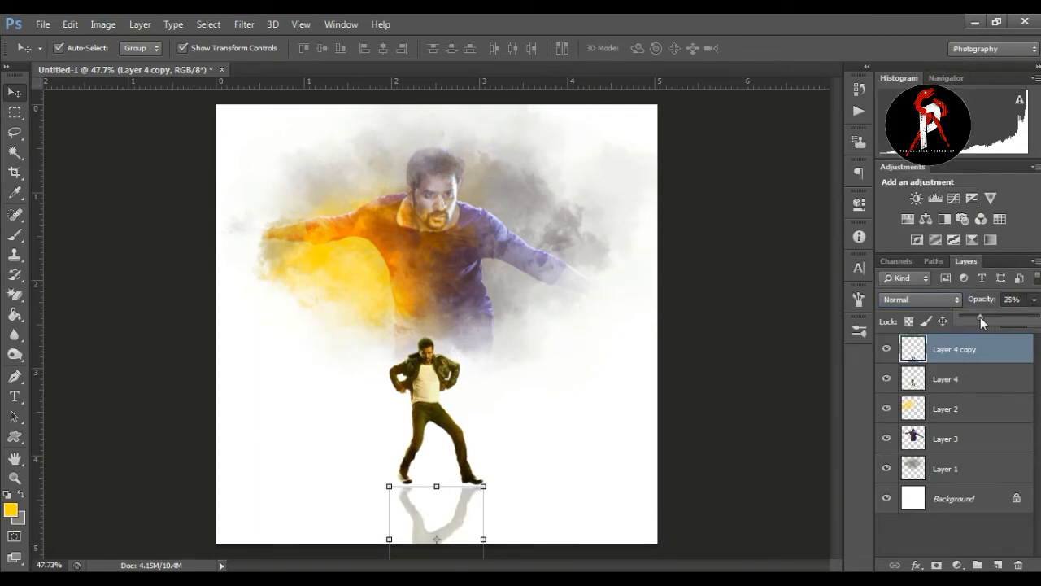
pyautogui.click(748, 363)
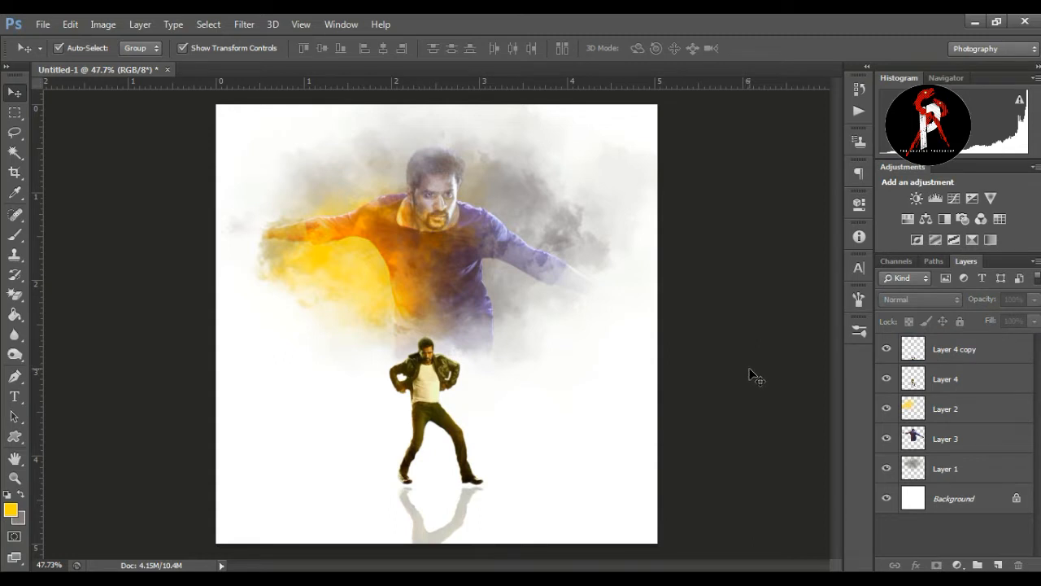
# Add a new empty layer and place it directly below the small man's layer
pyautogui.click(14, 478)
pyautogui.keyDown('alt'); pyautogui.click(491, 400); pyautogui.keyUp('alt')
pyautogui.moveTo(470, 425); pyautogui.dragTo(511, 435)
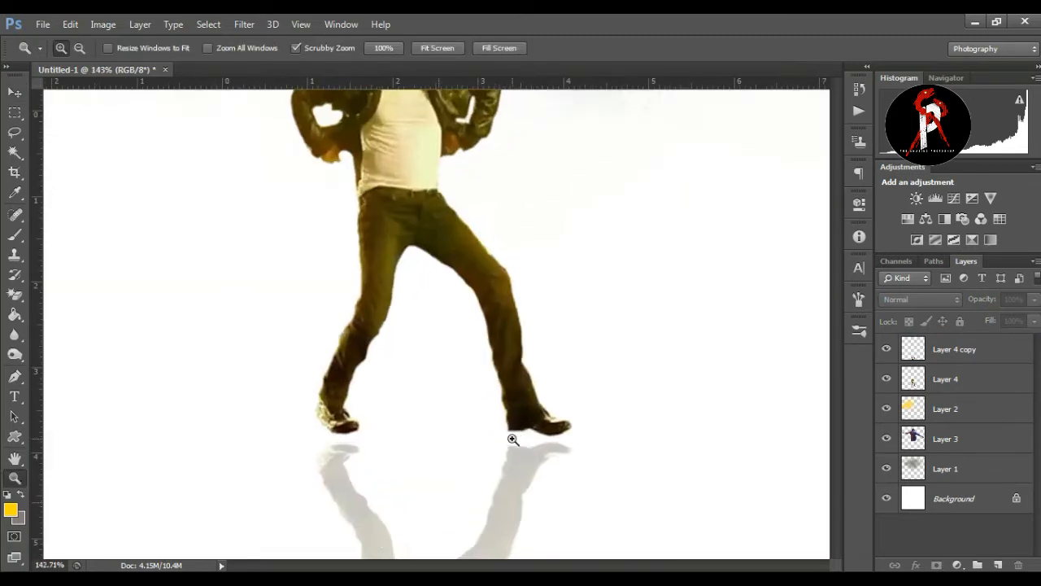
pyautogui.click(953, 379)
pyautogui.hotkey('ctrl', 'alt', 'shift', 'e')
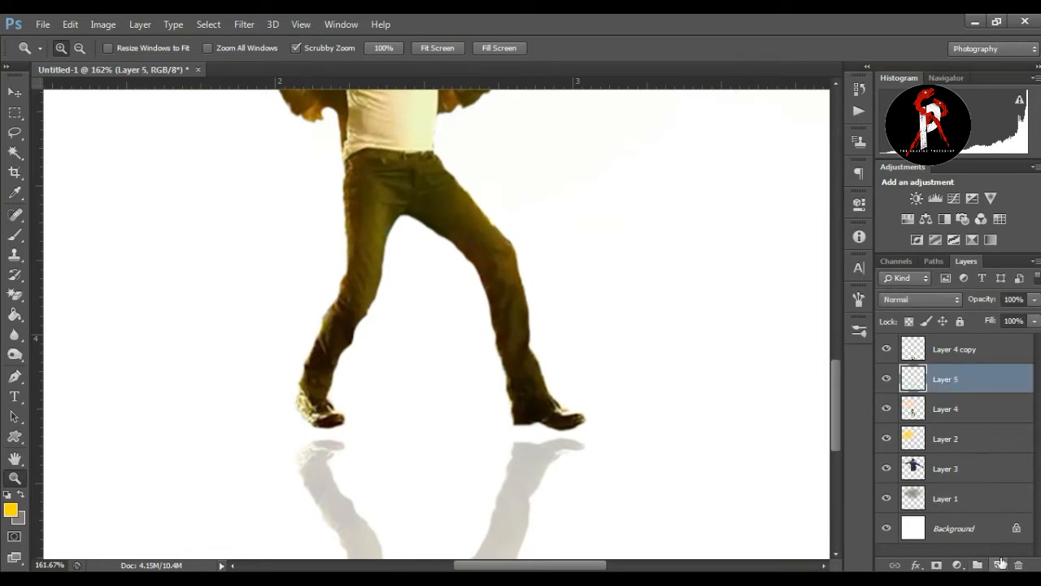
pyautogui.moveTo(950, 380); pyautogui.dragTo(952, 419)
# Switch to the Brush tool with black as the foreground colour
pyautogui.click(15, 235)
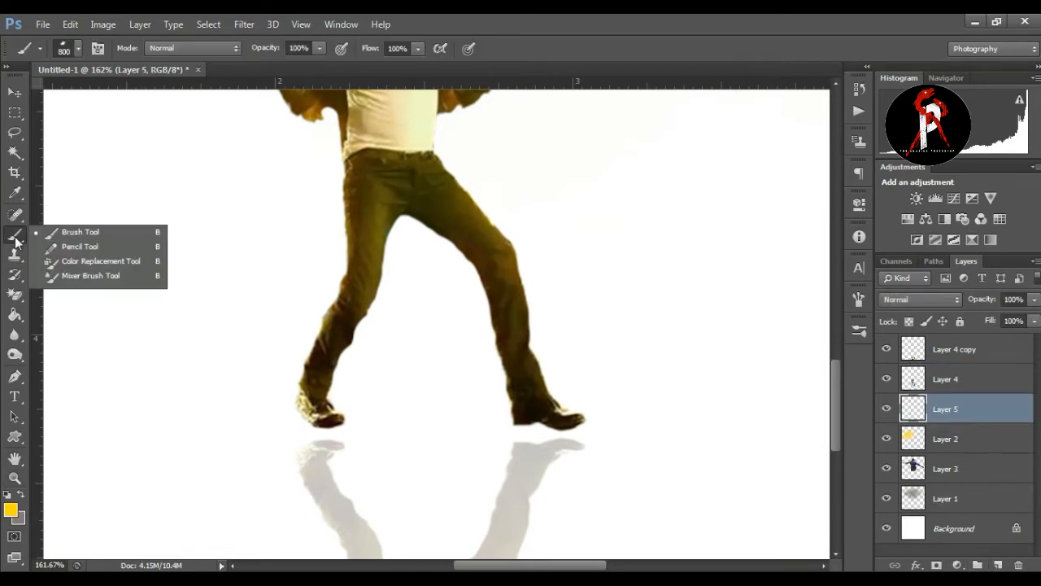
pyautogui.click(73, 233)
pyautogui.click(11, 510)
pyautogui.click(736, 366)
pyautogui.click(1021, 162)
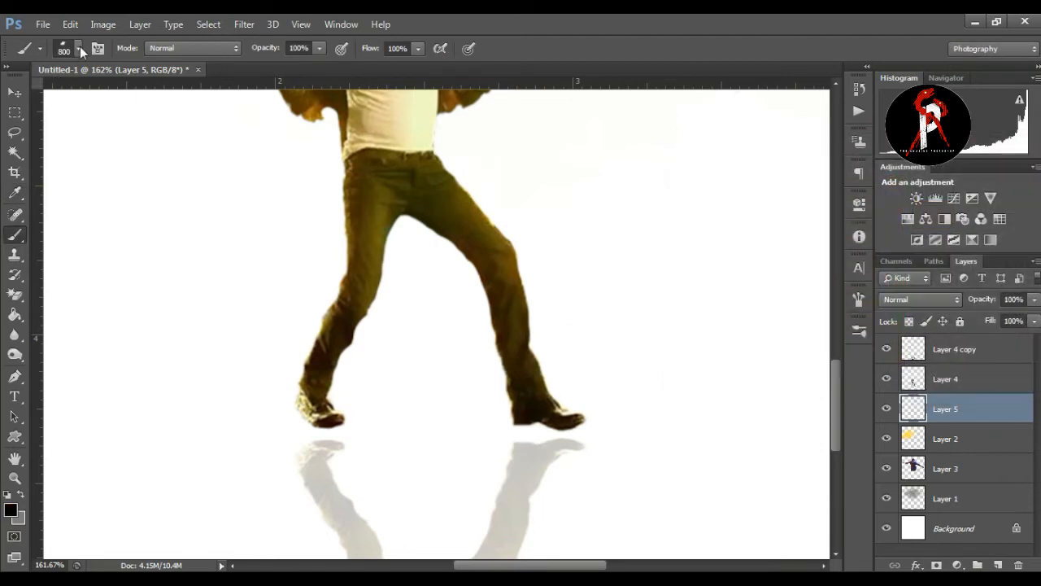
# Choose a soft round brush at 25 px and stamp a single black dab just below the small man's left-hand shoe
pyautogui.click(79, 49)
pyautogui.scroll(10, 301, 186)
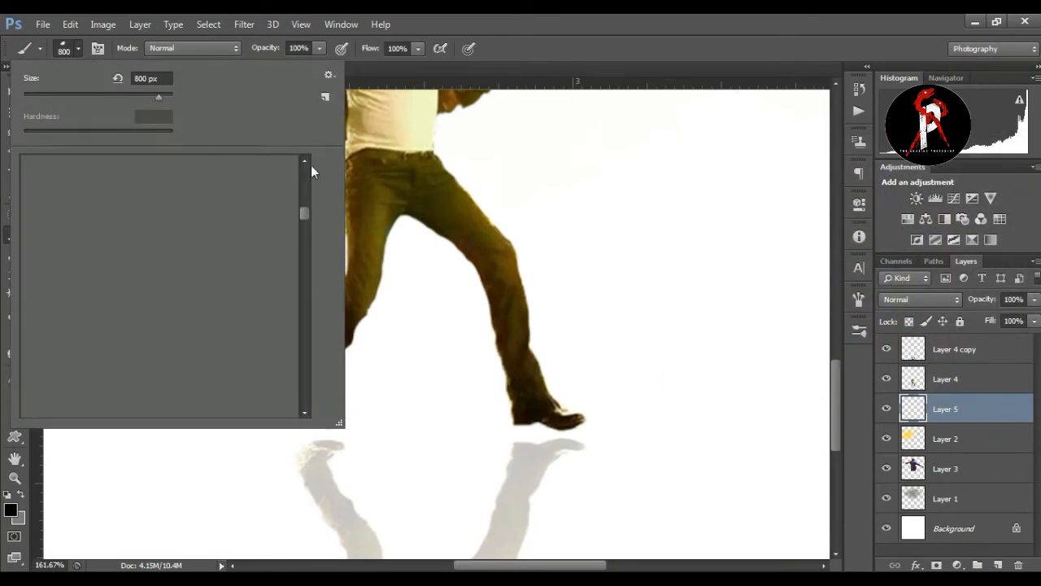
pyautogui.doubleClick(39, 188)
pyautogui.press('[')
pyautogui.press('[')
pyautogui.press('[')
pyautogui.press('[')
pyautogui.press('[')
pyautogui.press('[')
pyautogui.press('[')
pyautogui.press('[')
pyautogui.press('[')
pyautogui.press('[')
pyautogui.press('[')
pyautogui.press('[')
pyautogui.press('[')
pyautogui.press('[')
pyautogui.press('[')
pyautogui.press('[')
pyautogui.press('[')
pyautogui.press('[')
pyautogui.press('[')
pyautogui.press('[')
pyautogui.click(298, 437)
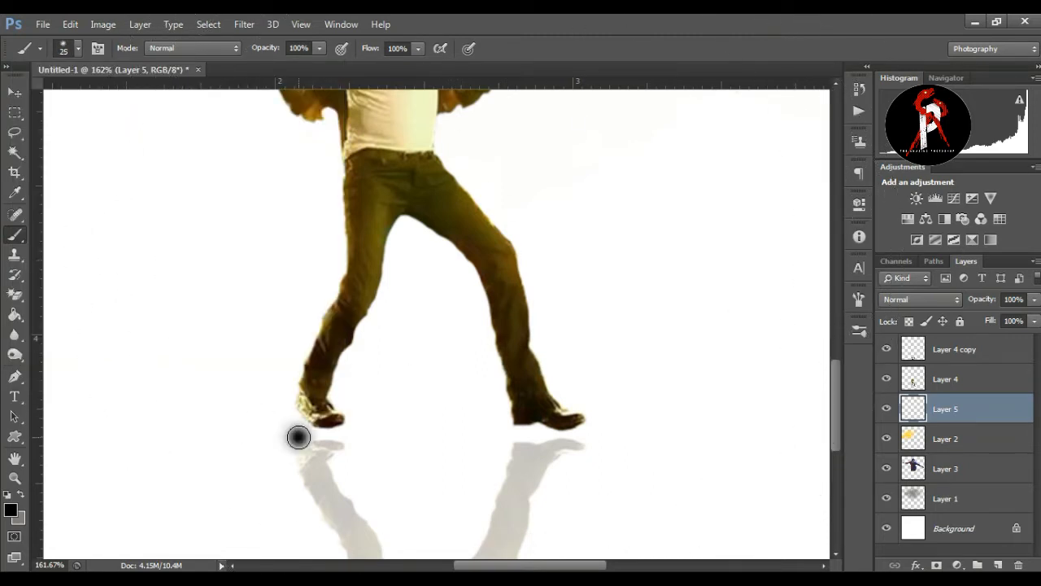
# Stretch the black dab to 237.50% width and 50% height and place it under the left-hand shoe as a contact shadow
pyautogui.click(23, 95)
pyautogui.hotkey('ctrl', 't')
pyautogui.moveTo(323, 412)
pyautogui.mouseDown()
pyautogui.moveTo(388, 432)
pyautogui.moveTo(348, 429)
pyautogui.mouseUp()
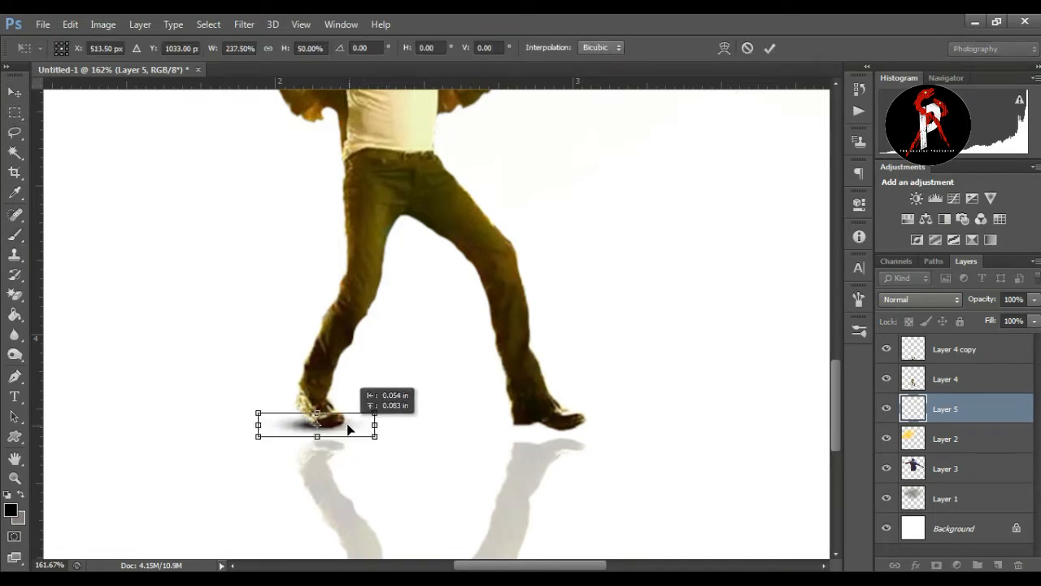
pyautogui.press('Return')
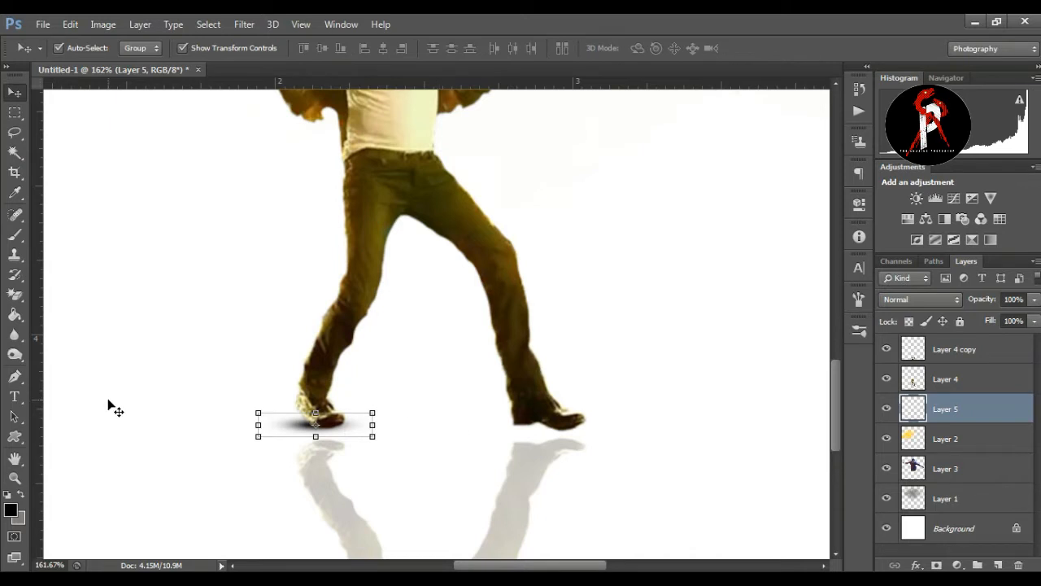
# Add another new layer above the first shadow and stamp a 25 px soft black dab beside the small man
pyautogui.click(998, 565)
pyautogui.click(25, 239)
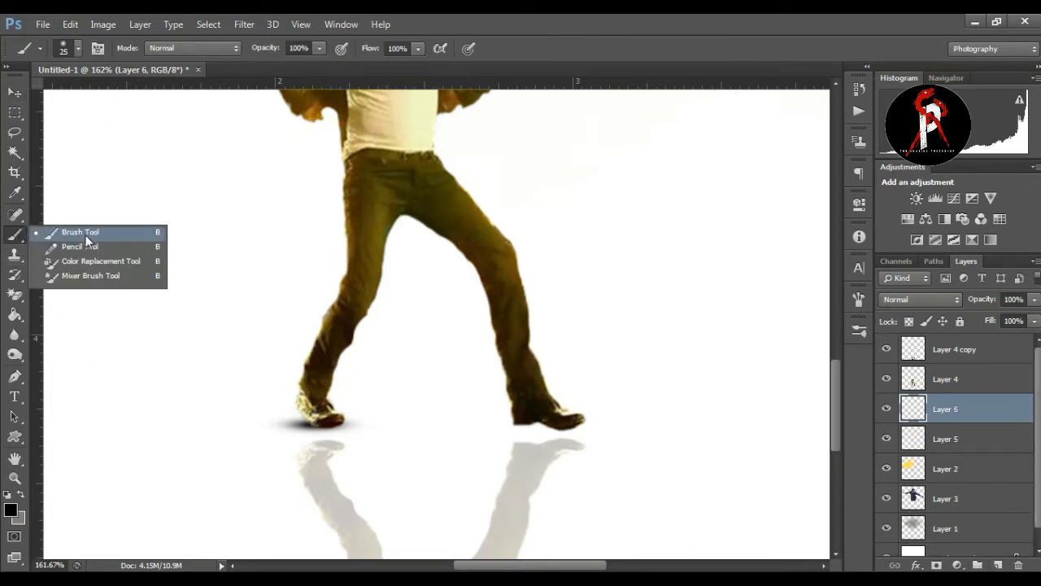
pyautogui.click(86, 233)
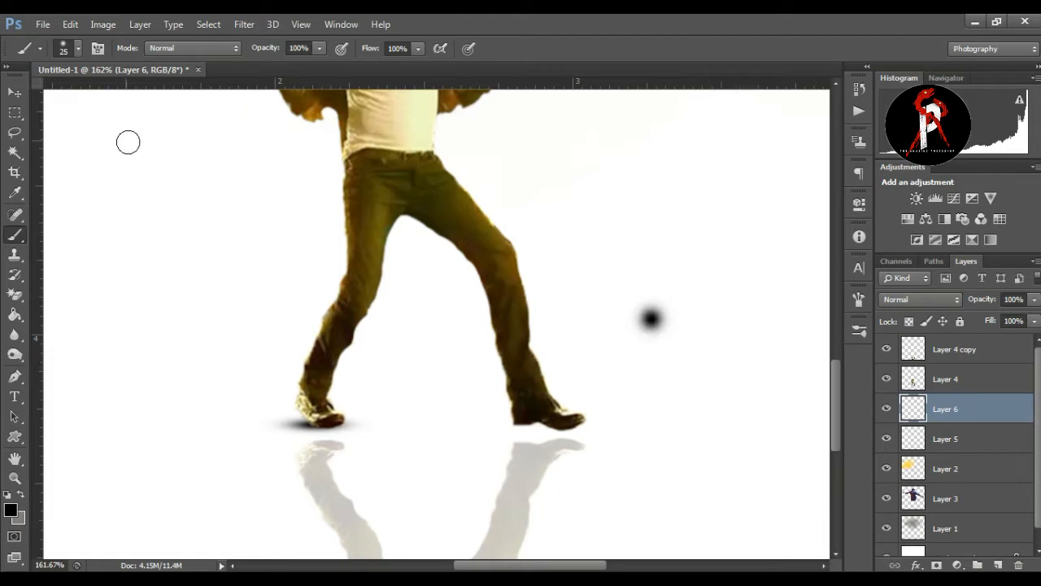
# Stretch the second dab to 232.50% width and 40% height and place it under the right-hand shoe as a shadow
pyautogui.click(16, 95)
pyautogui.moveTo(676, 323); pyautogui.dragTo(566, 422)
pyautogui.hotkey('ctrl', 't')
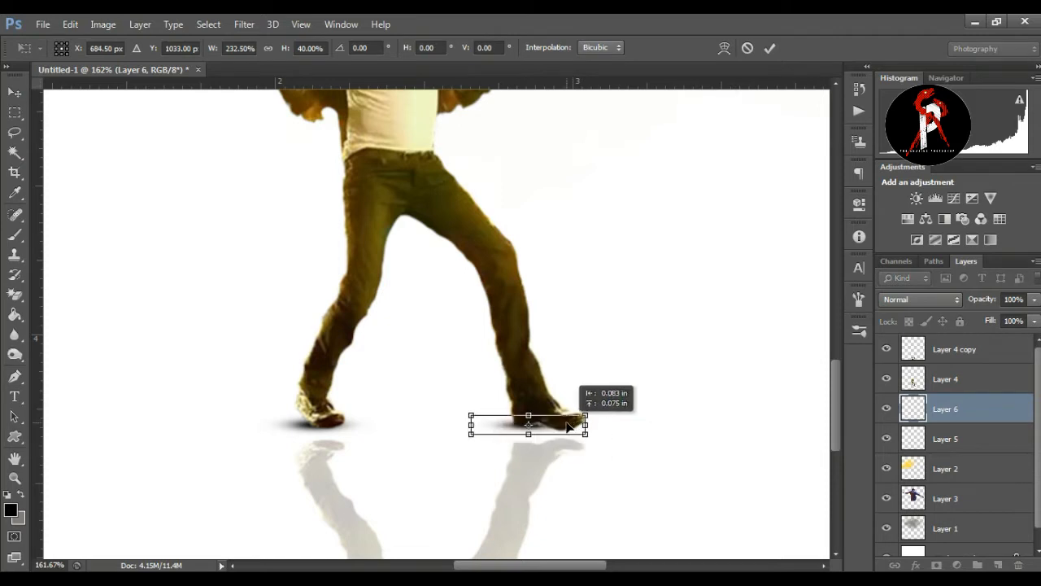
pyautogui.press('Return')
# Add a layer mask to the mirrored copy's layer
pyautogui.click(14, 478)
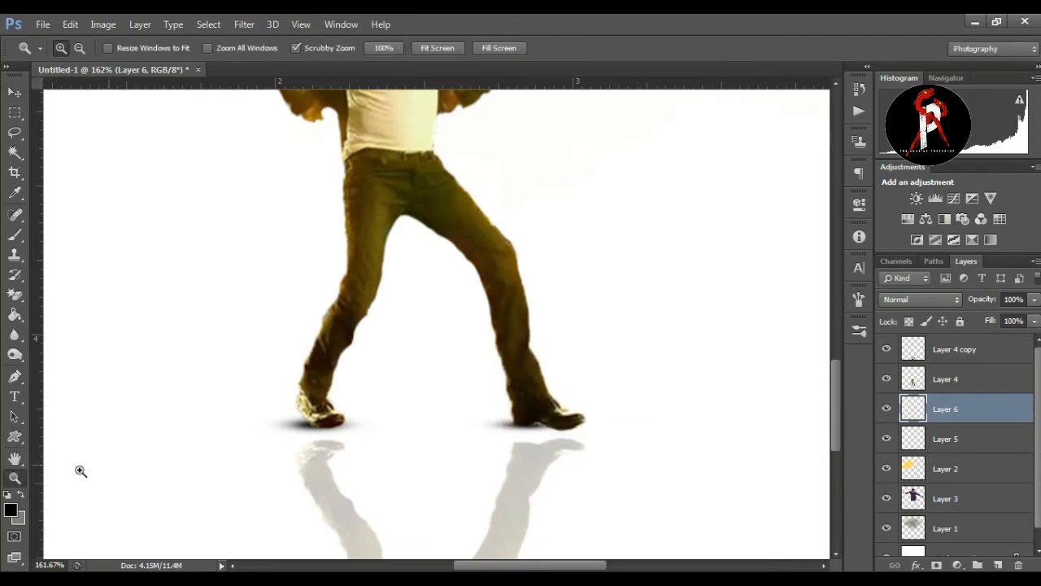
pyautogui.moveTo(403, 364); pyautogui.dragTo(325, 381)
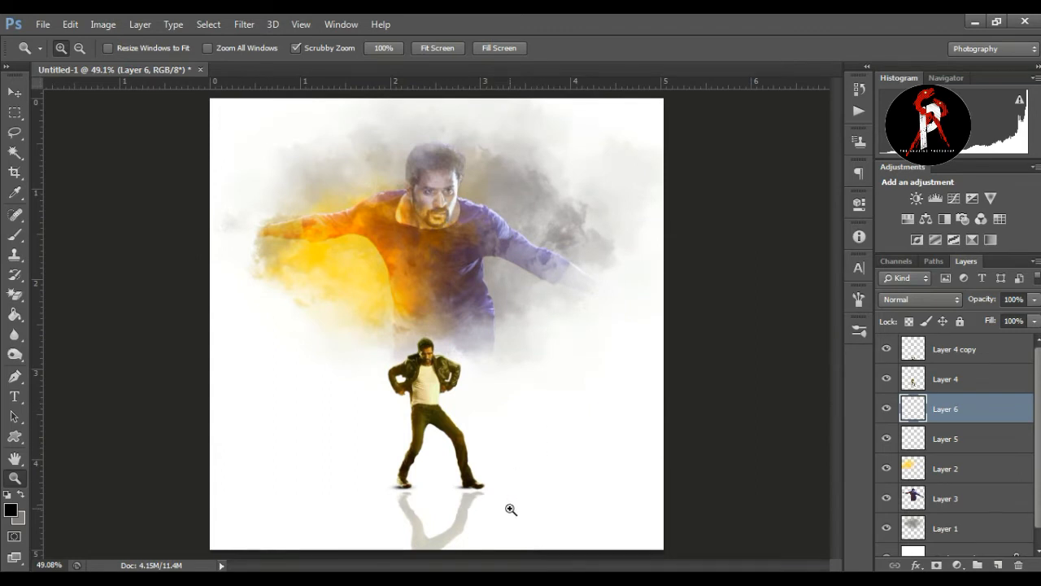
pyautogui.moveTo(497, 515); pyautogui.dragTo(501, 516)
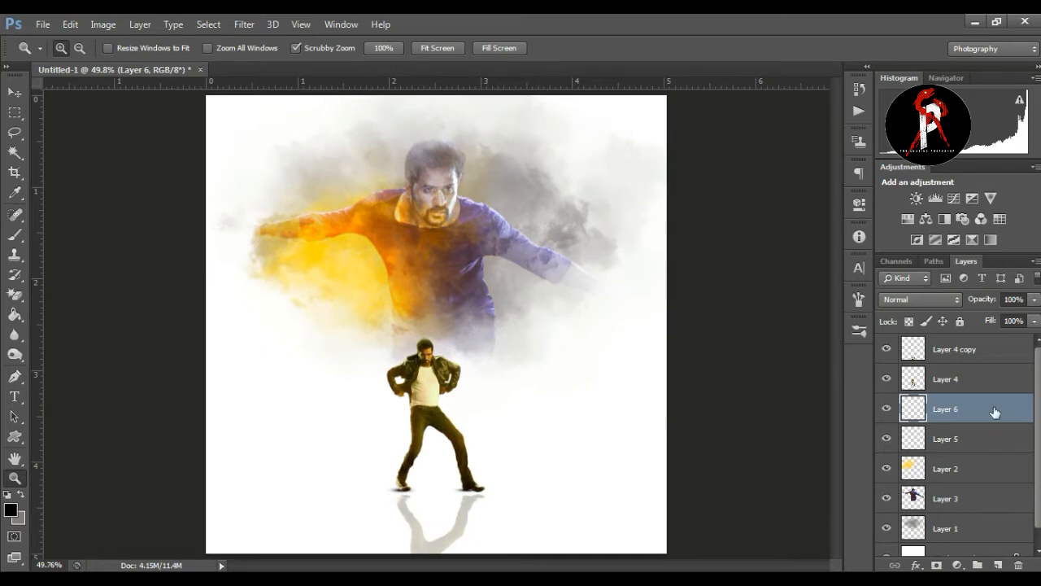
pyautogui.click(935, 349)
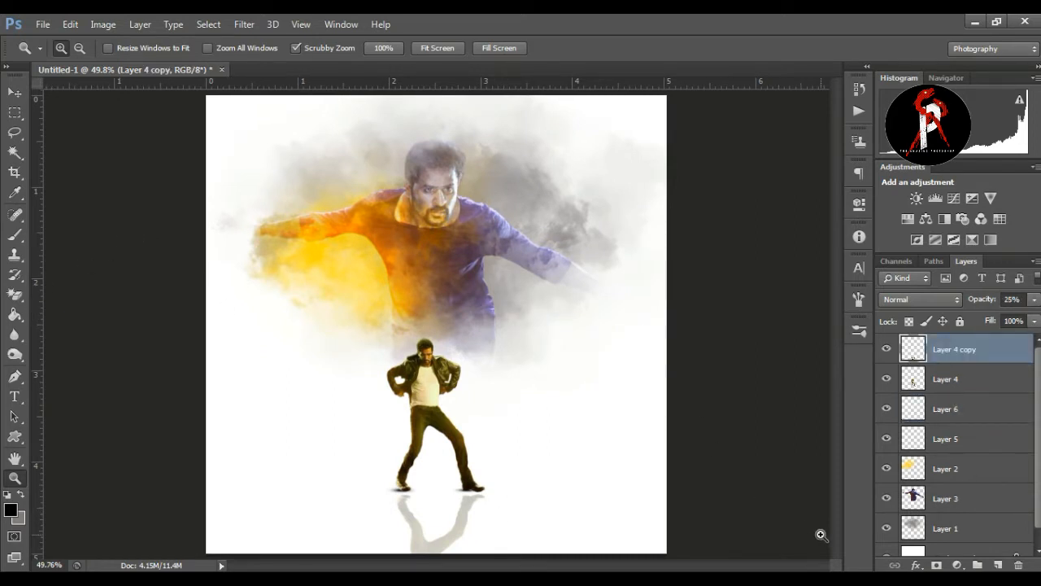
pyautogui.click(936, 564)
# Paint black on the reflection's mask with a 125 px soft brush over both feet to soften where the reflection starts
pyautogui.click(15, 235)
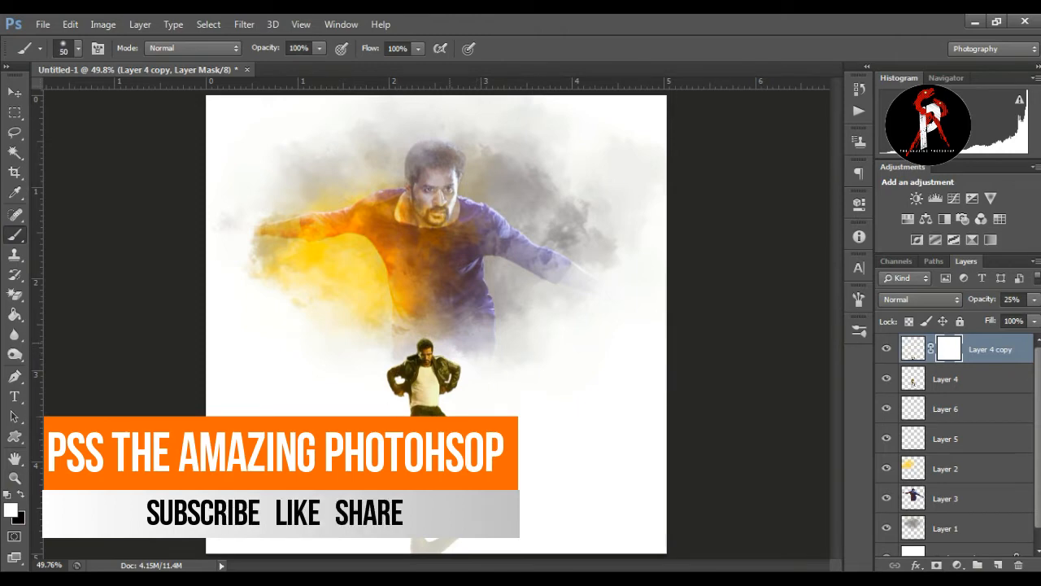
pyautogui.press(']')
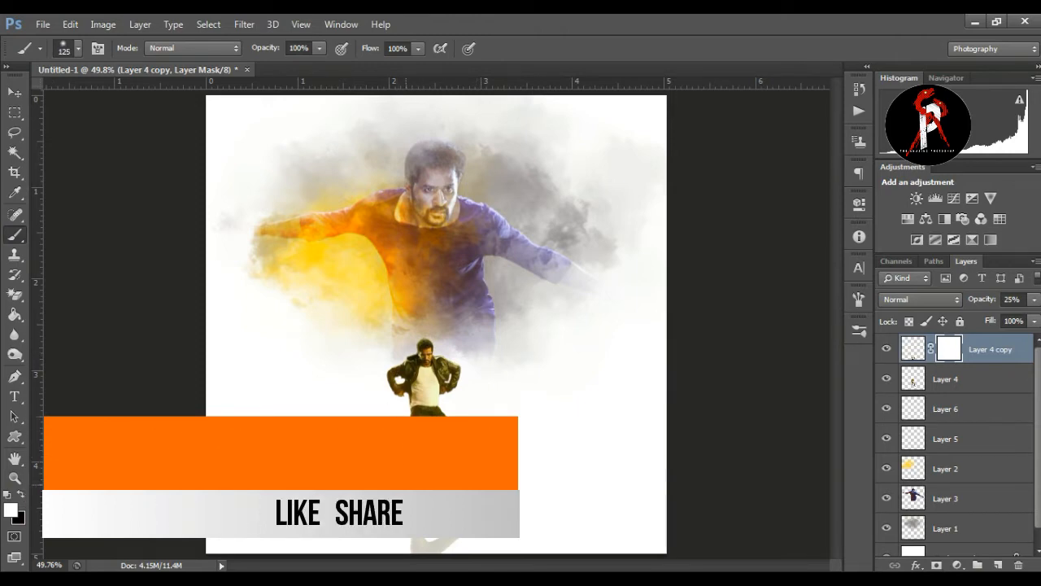
pyautogui.press('x')
pyautogui.click(406, 485)
pyautogui.click(480, 478)
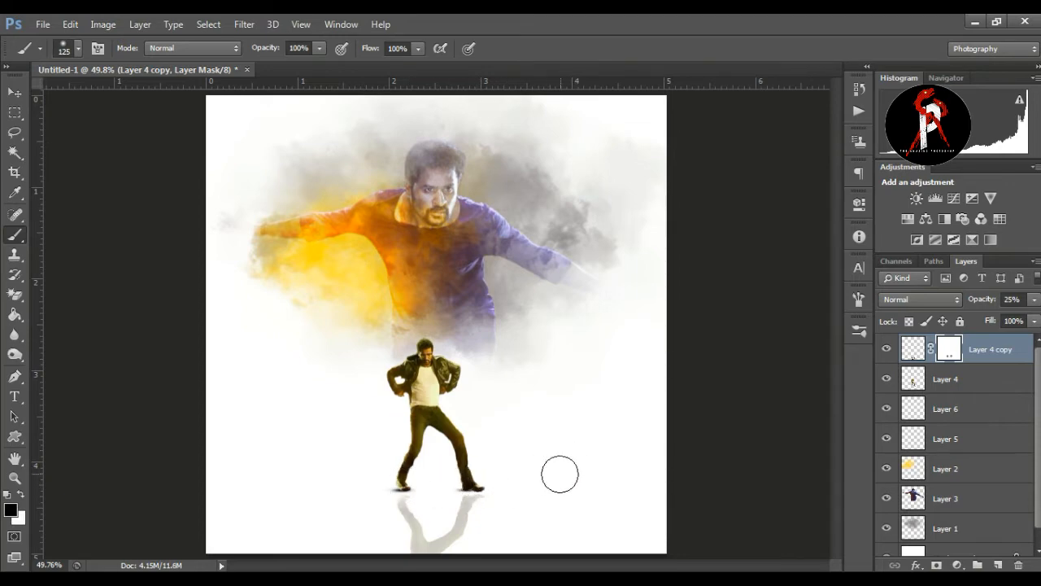
# Add the text "3" in the empty area right of the small man and set its size to 36 pt
pyautogui.click(15, 478)
pyautogui.moveTo(452, 307); pyautogui.dragTo(459, 274)
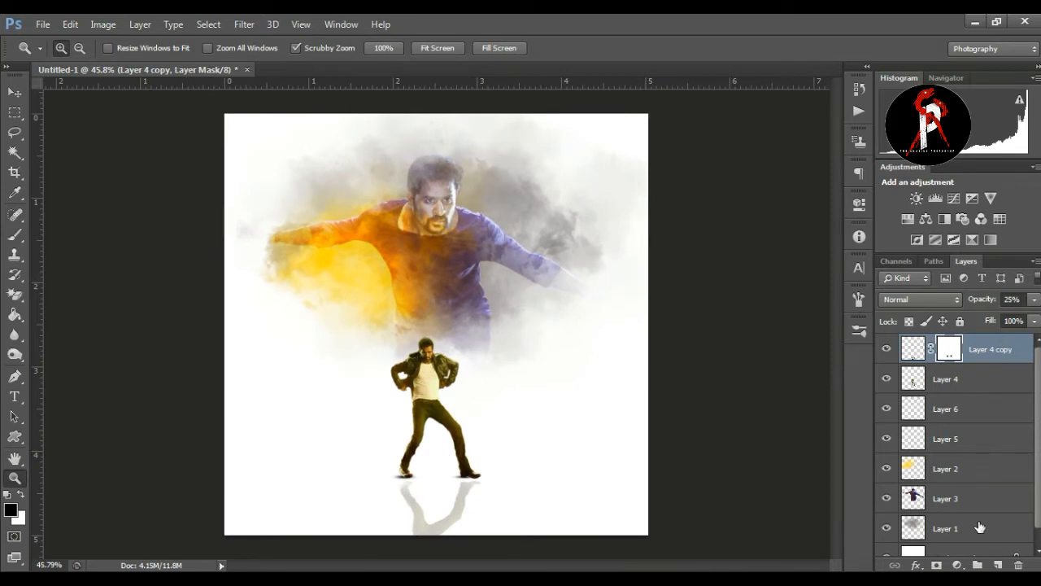
pyautogui.click(14, 92)
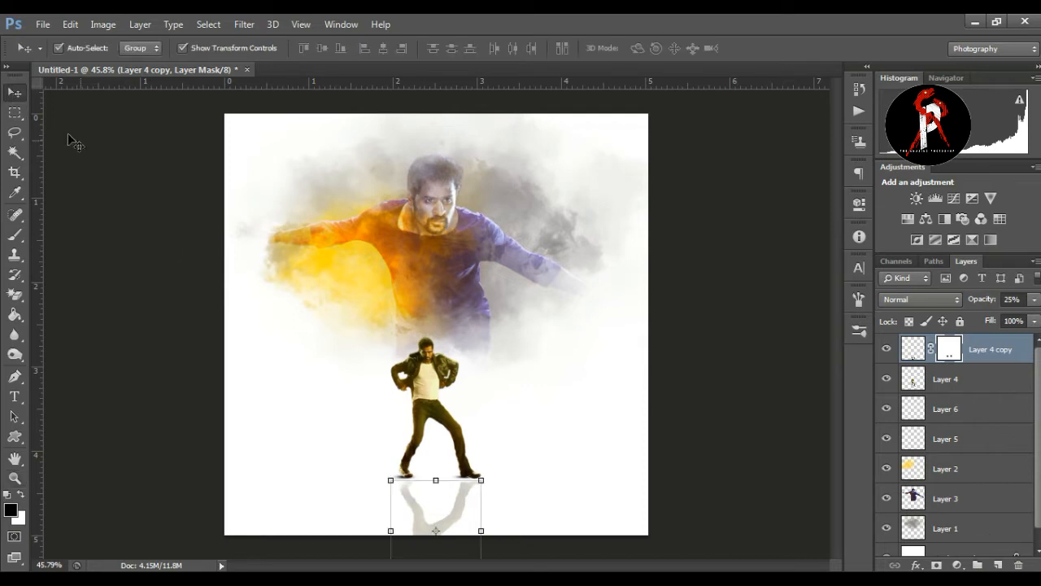
pyautogui.click(94, 155)
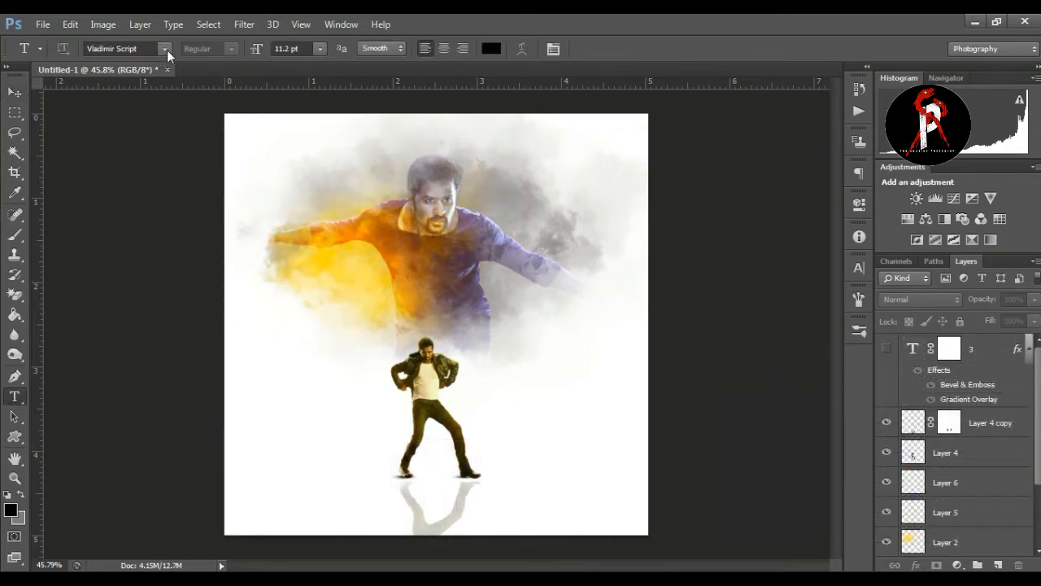
pyautogui.click(554, 418)
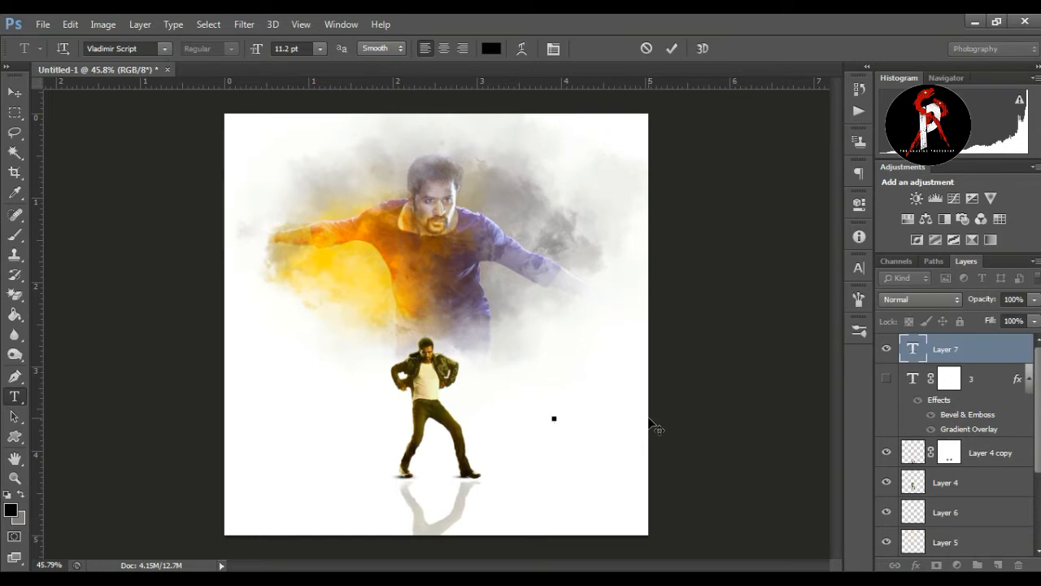
pyautogui.write('3')
pyautogui.click(671, 48)
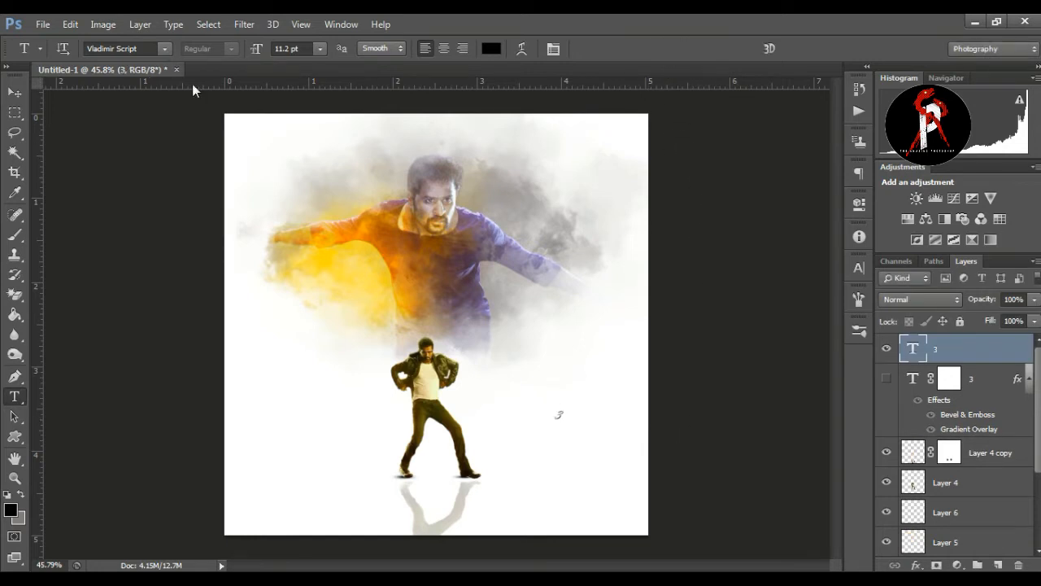
pyautogui.click(319, 48)
pyautogui.click(309, 272)
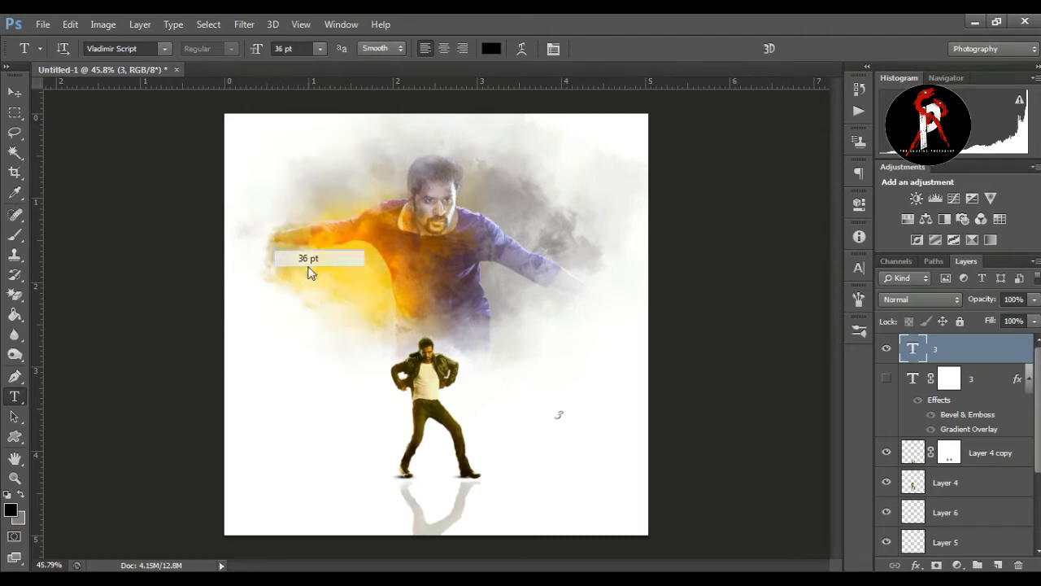
# Try the Vrinda, Yahoo and Stencil fonts on the "3" text
pyautogui.click(165, 48)
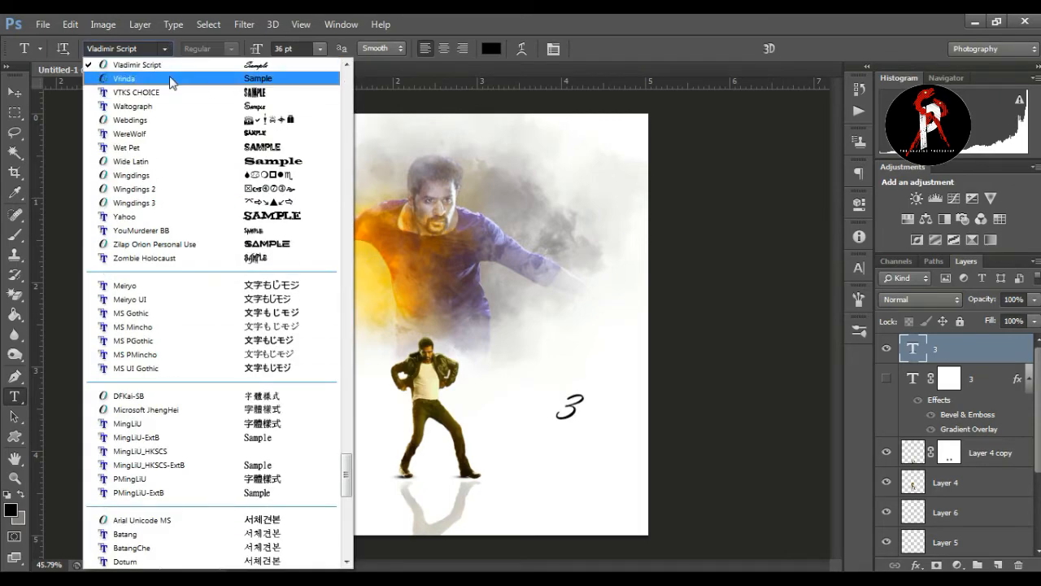
pyautogui.click(170, 78)
pyautogui.click(165, 49)
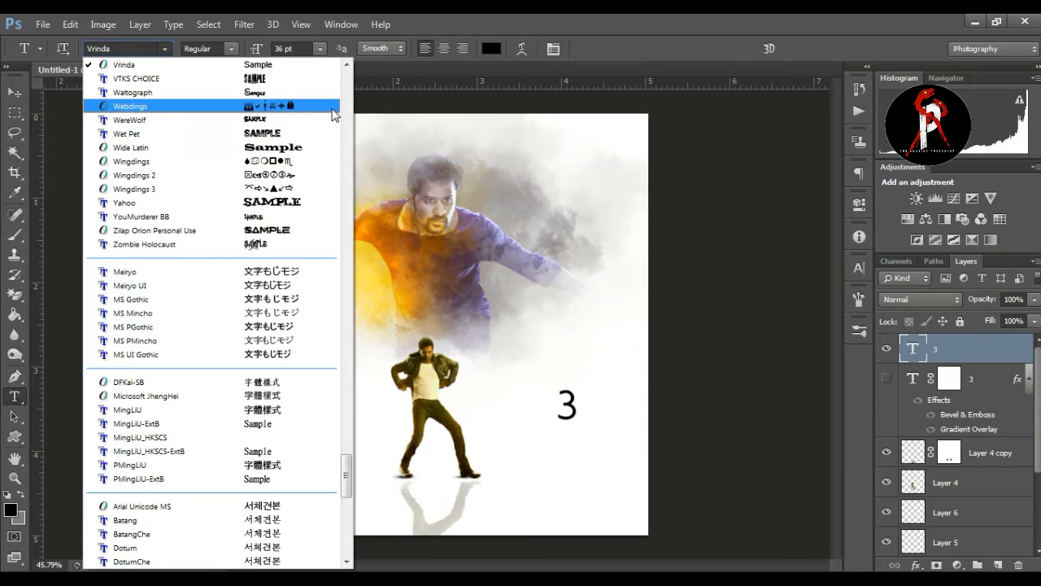
pyautogui.click(301, 202)
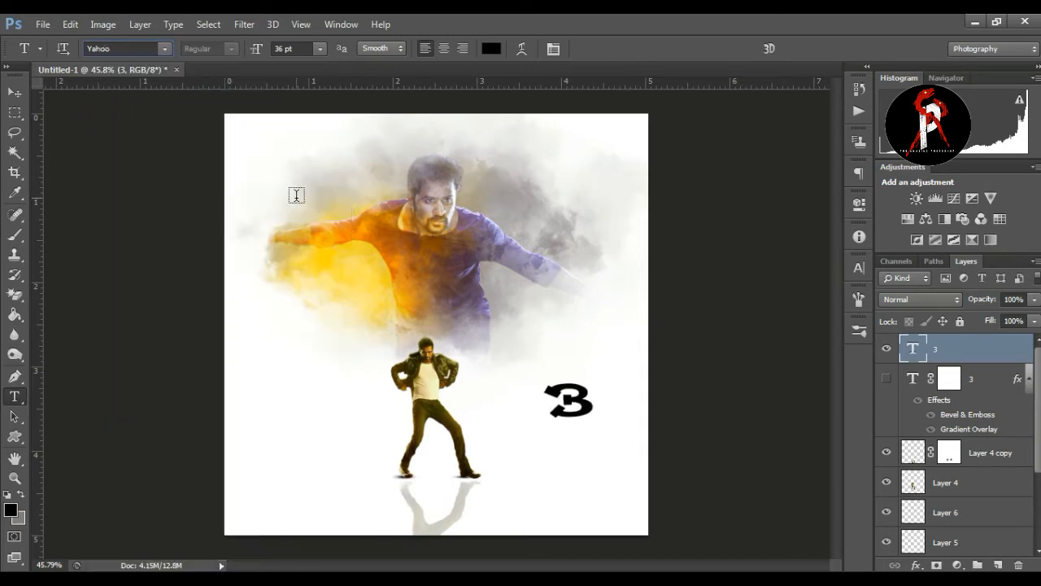
pyautogui.click(165, 48)
pyautogui.scroll(10, 301, 102)
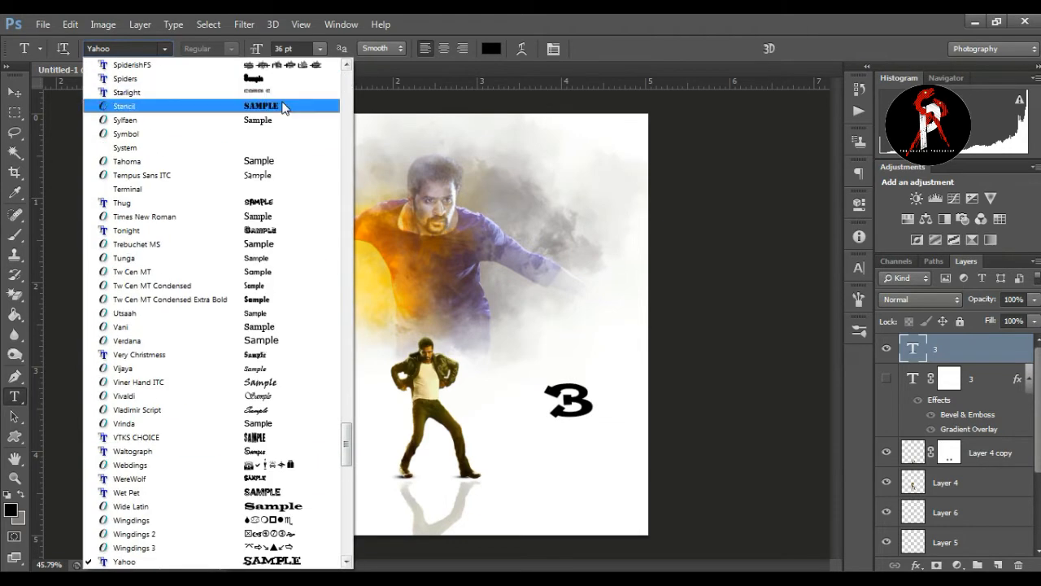
pyautogui.click(283, 106)
# Set the font of the new "3" text to Tw Cen MT Condensed Extra Bold
pyautogui.click(165, 48)
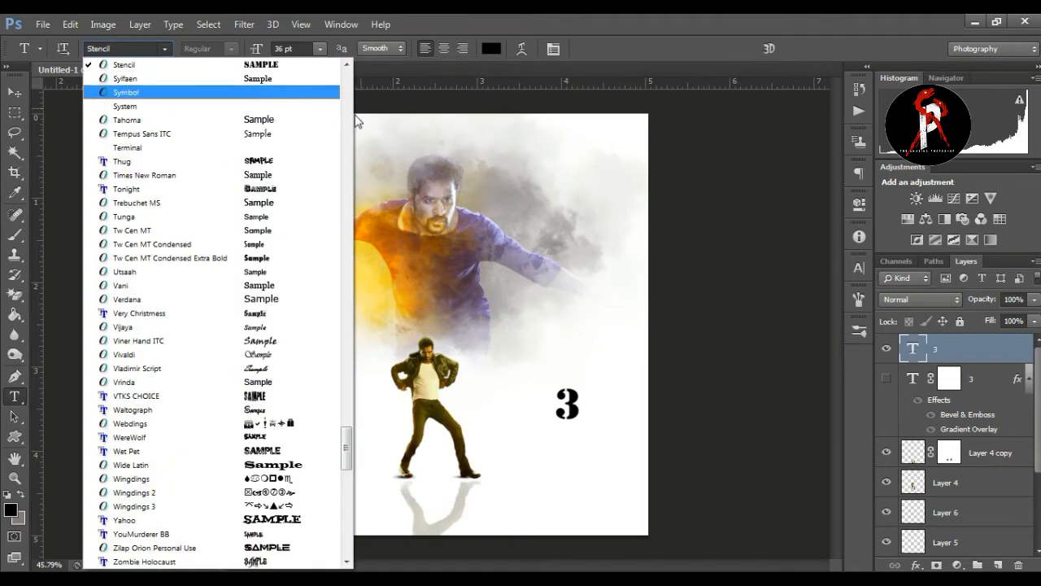
pyautogui.click(268, 258)
pyautogui.click(14, 93)
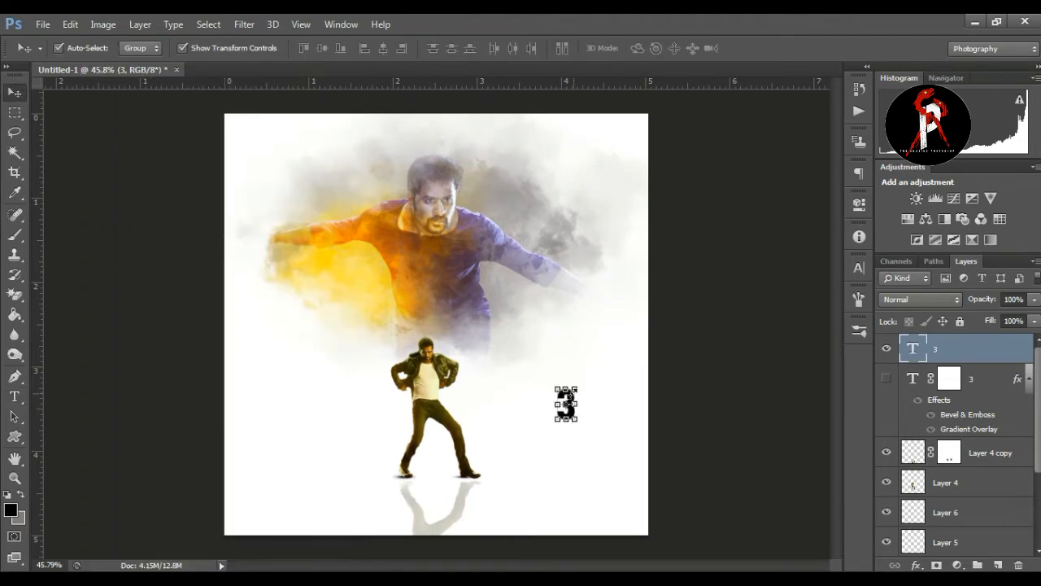
# Enlarge the new "3" to about 360% width and 248% height, rotate it 23.53° and place it over the small man's front leg
pyautogui.hotkey('ctrl', 't')
pyautogui.moveTo(576, 387); pyautogui.dragTo(636, 328)
pyautogui.moveTo(591, 431); pyautogui.dragTo(597, 454)
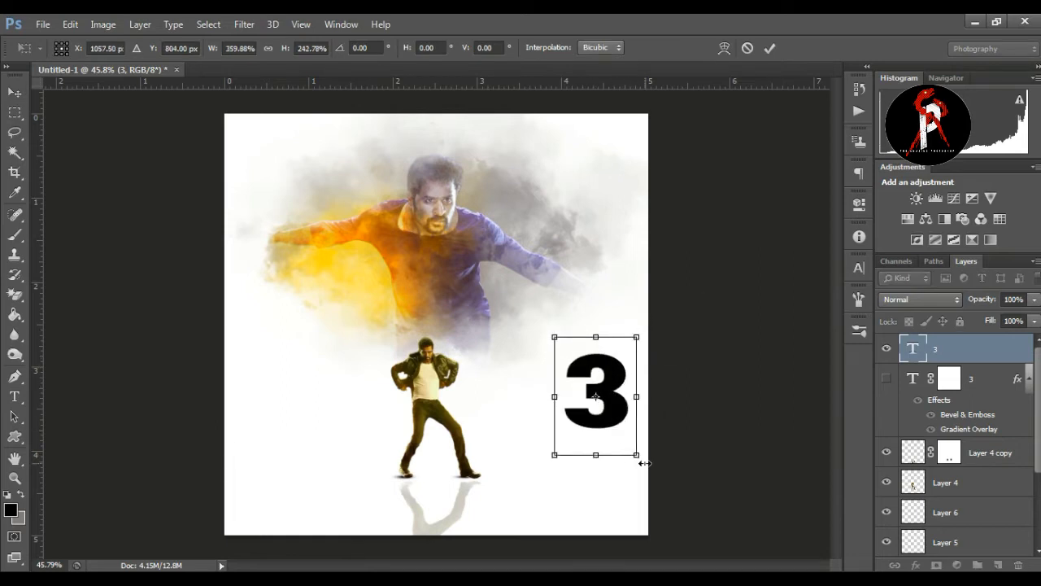
pyautogui.moveTo(636, 395); pyautogui.dragTo(628, 460)
pyautogui.moveTo(602, 391); pyautogui.dragTo(500, 420)
pyautogui.moveTo(570, 367); pyautogui.dragTo(588, 379)
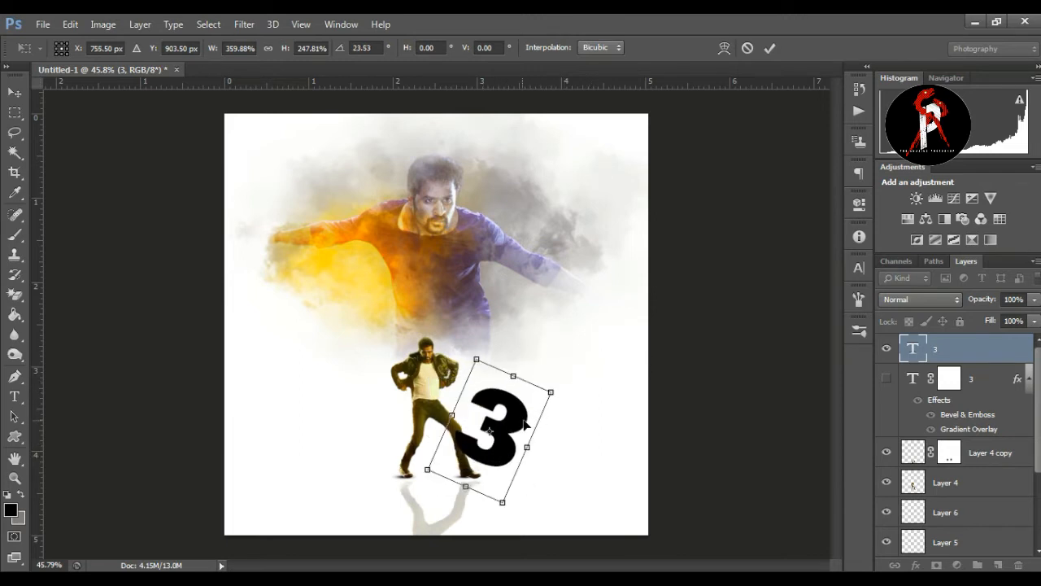
pyautogui.moveTo(472, 423); pyautogui.dragTo(493, 423)
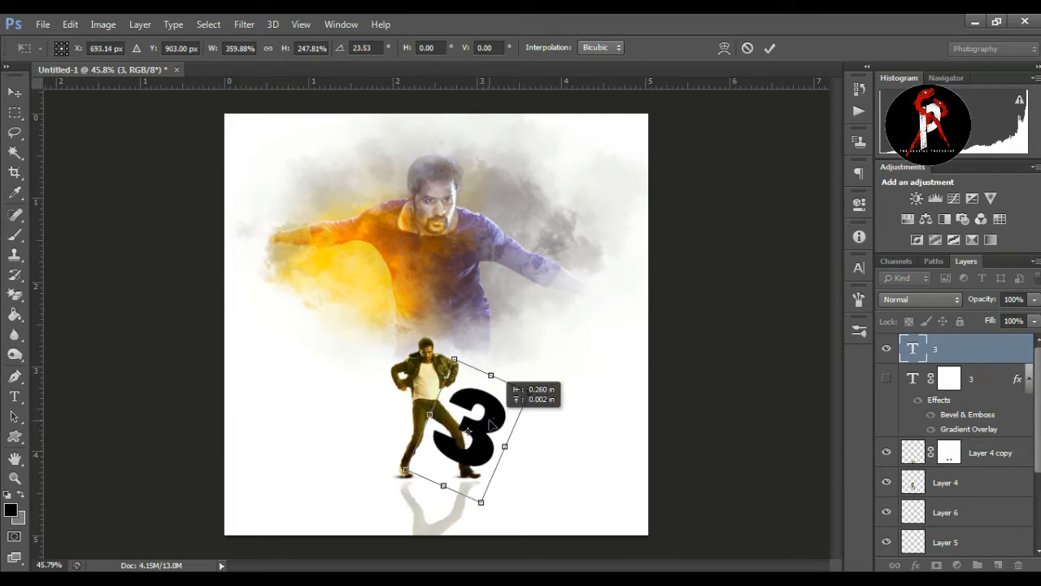
pyautogui.press('Return')
# Place the new "3" layer beneath Layer 4 and copy the hidden "3" layer's Bevel & Emboss and Gradient Overlay onto it
pyautogui.moveTo(1004, 356); pyautogui.dragTo(972, 491)
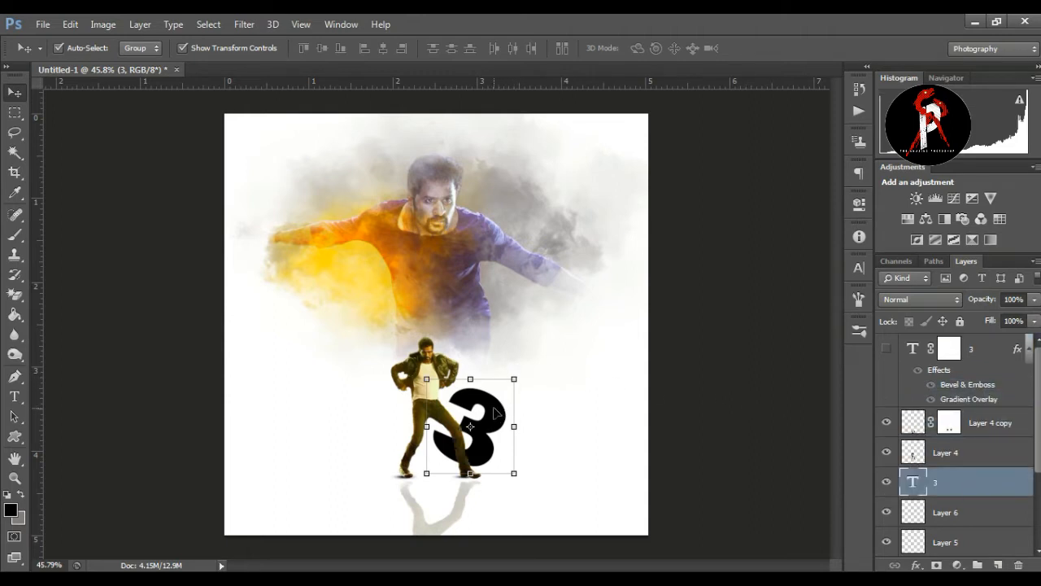
pyautogui.click(1019, 352)
pyautogui.moveTo(1019, 352); pyautogui.dragTo(1008, 487)
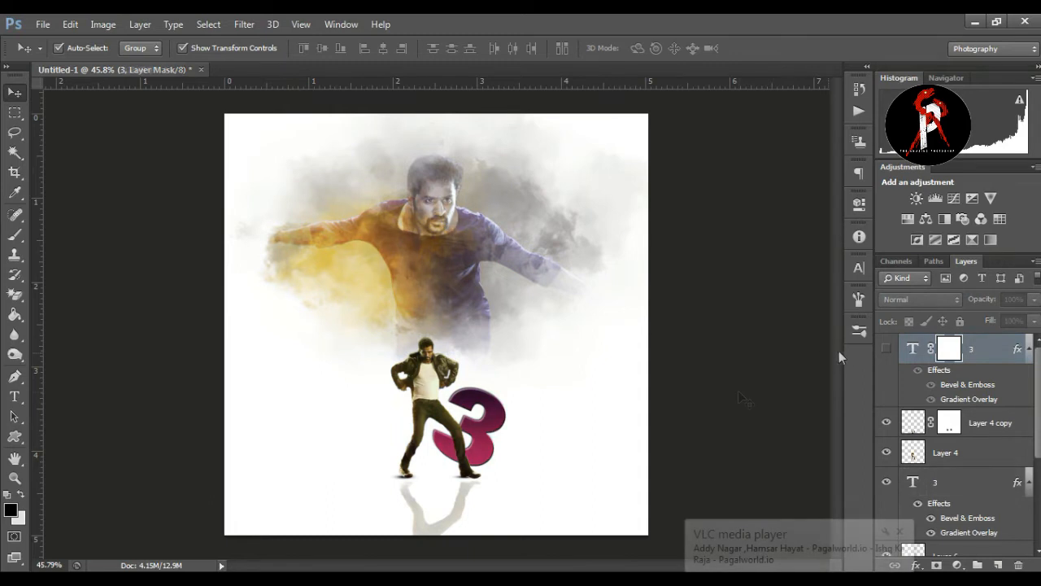
# Try to shift the newly styled "3" slightly down and left behind the small man with Free Transform
pyautogui.click(481, 445)
pyautogui.click(935, 482)
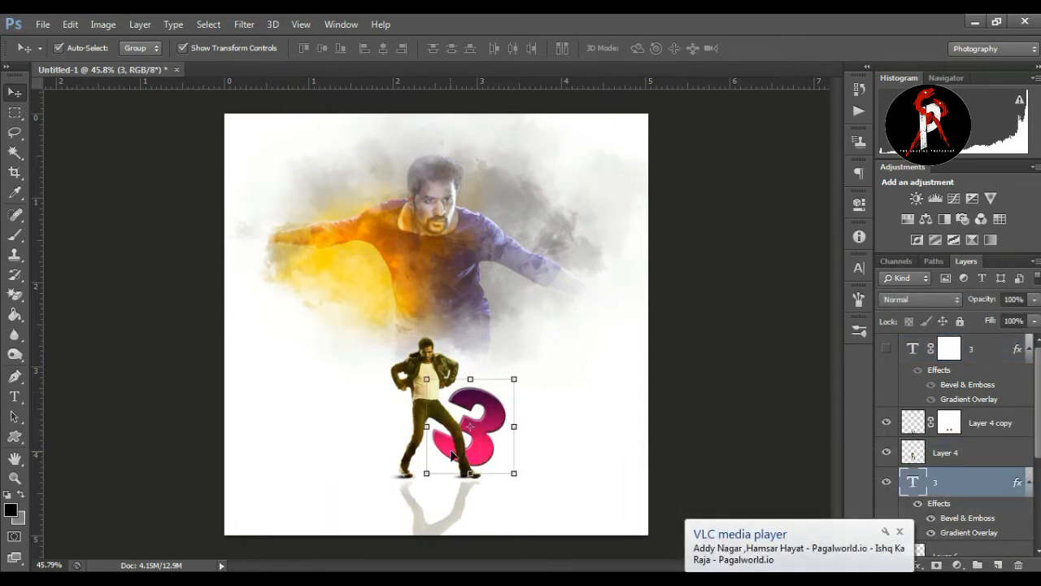
pyautogui.hotkey('ctrl', 't')
pyautogui.moveTo(422, 476); pyautogui.dragTo(424, 486)
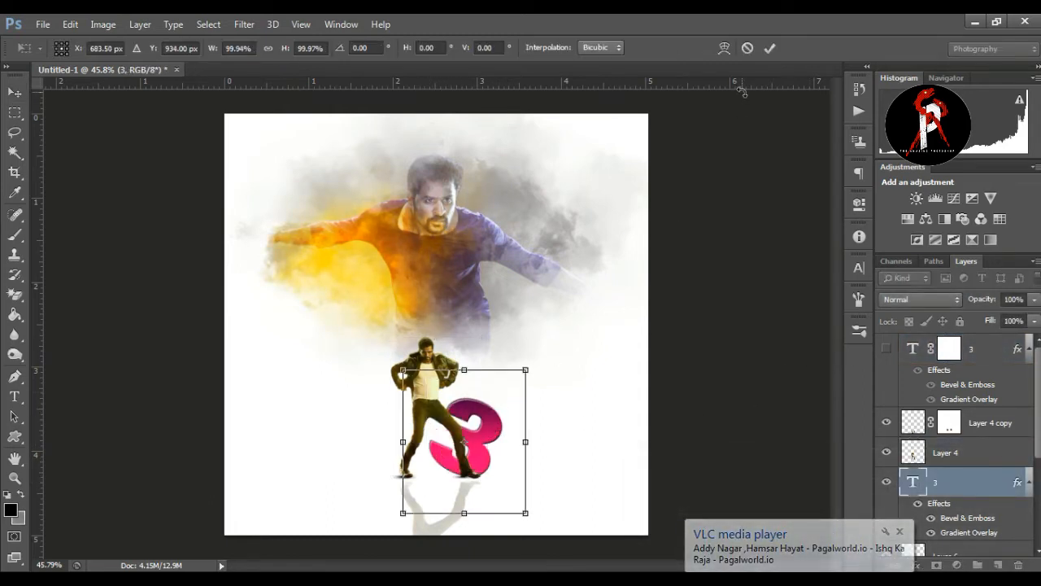
pyautogui.click(769, 48)
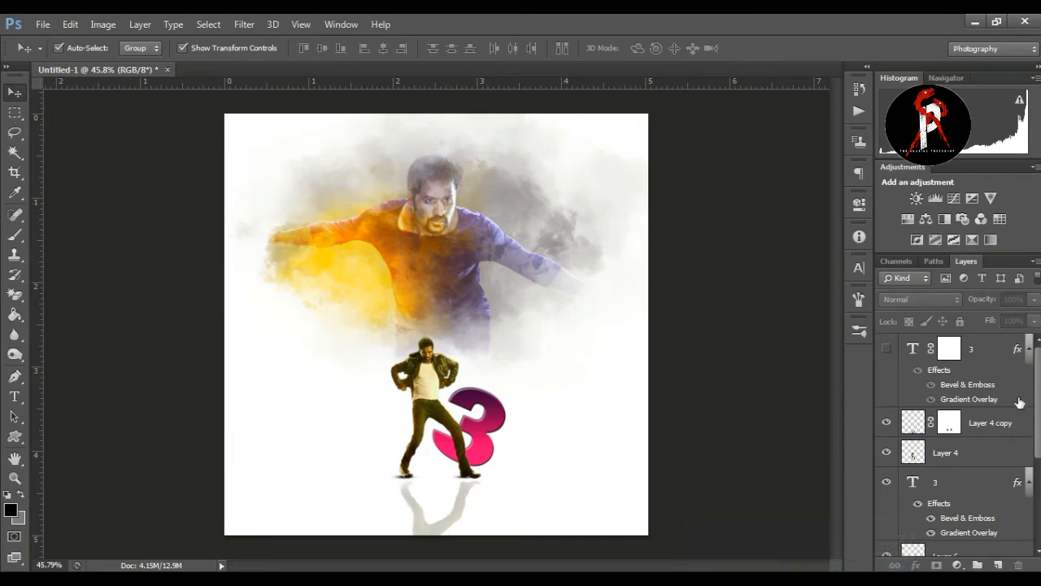
# Move the masked "3" layer below Layer 4 and show it in place of the unmasked "3" layer
pyautogui.moveTo(984, 354); pyautogui.dragTo(983, 470)
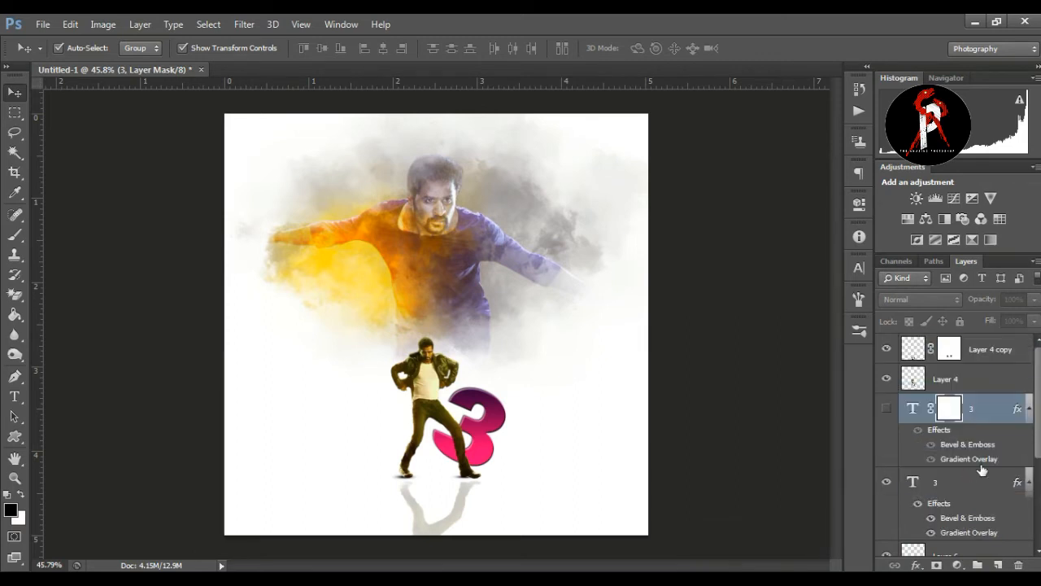
pyautogui.click(886, 481)
pyautogui.click(886, 407)
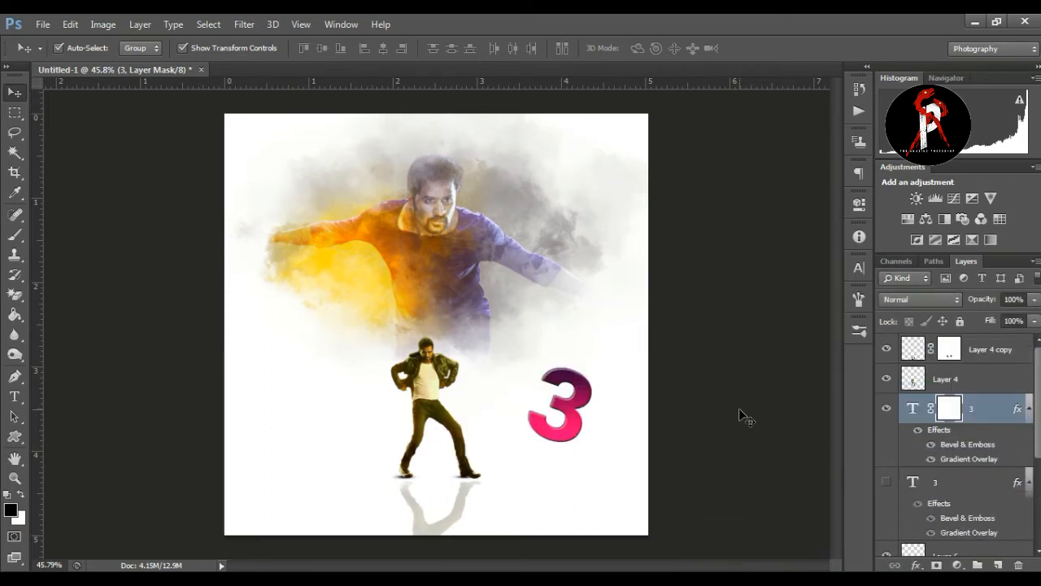
# Move the masked "3" left so it sits behind the small man's front leg
pyautogui.moveTo(584, 398); pyautogui.dragTo(488, 409)
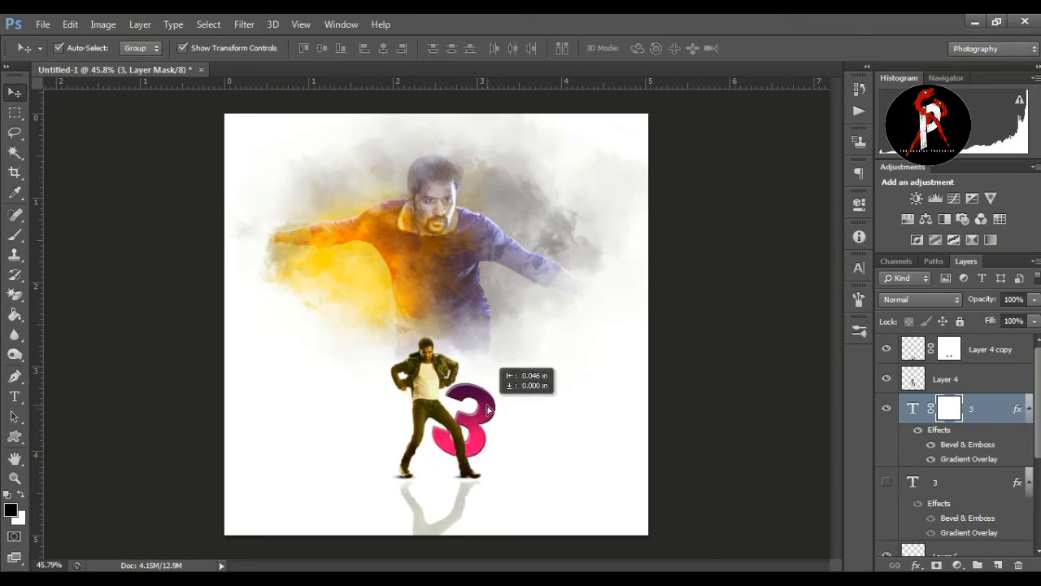
pyautogui.moveTo(488, 410); pyautogui.dragTo(488, 409)
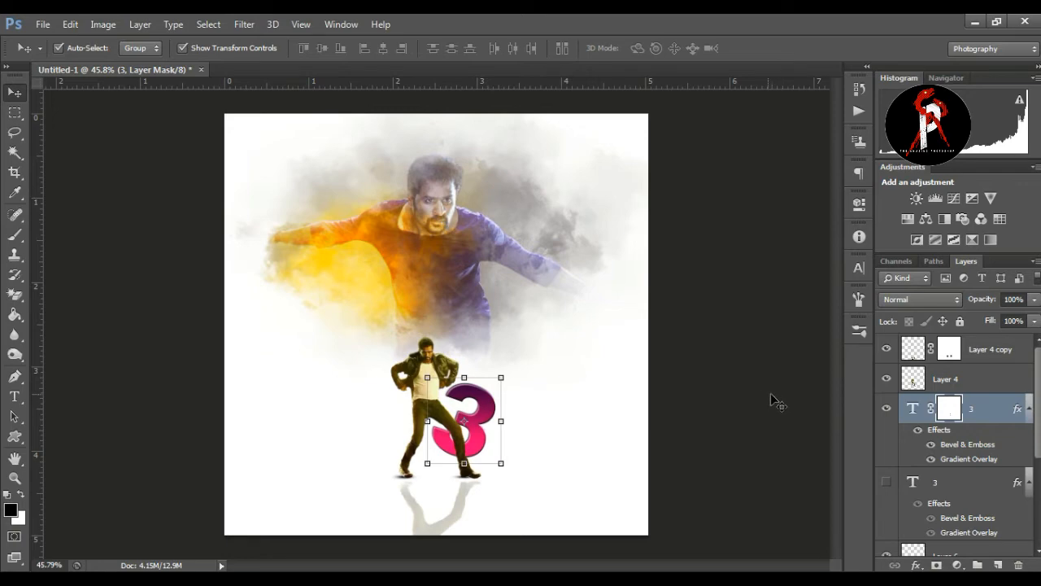
# Try to reshape the masked "3" with the transform's Warp mode
pyautogui.click(15, 478)
pyautogui.moveTo(454, 454); pyautogui.dragTo(548, 395)
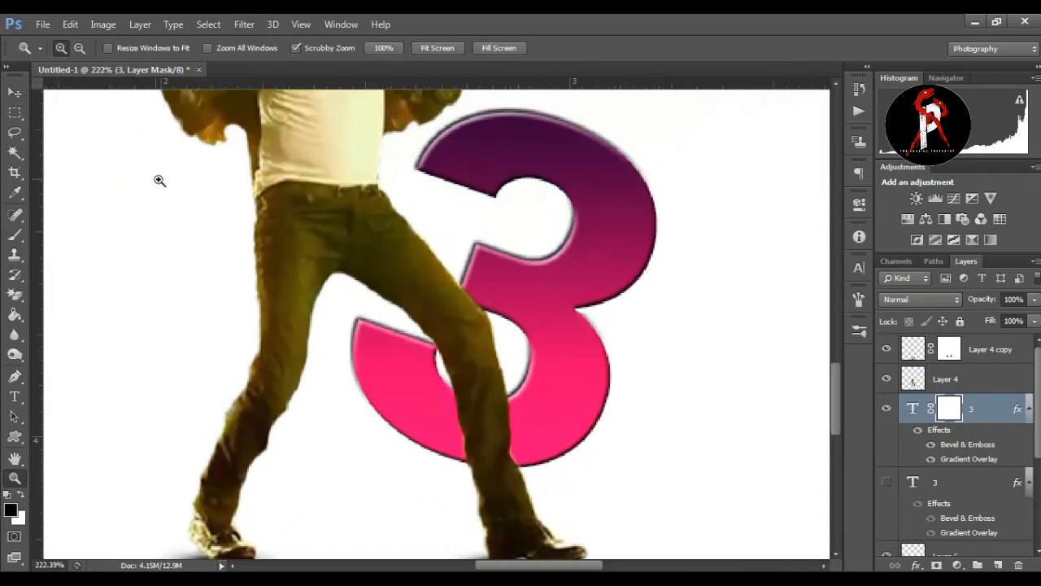
pyautogui.click(14, 93)
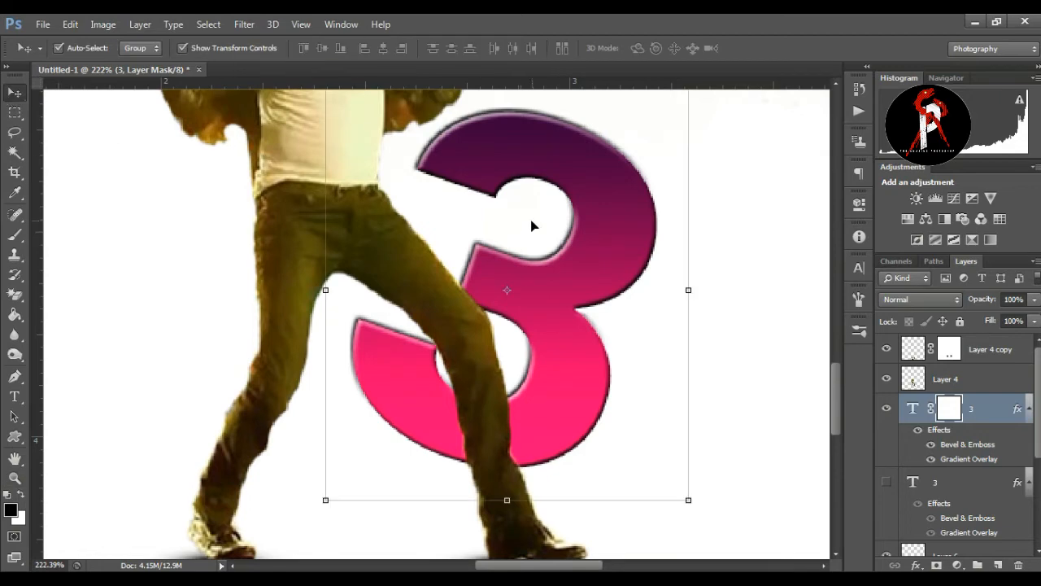
pyautogui.click(688, 501)
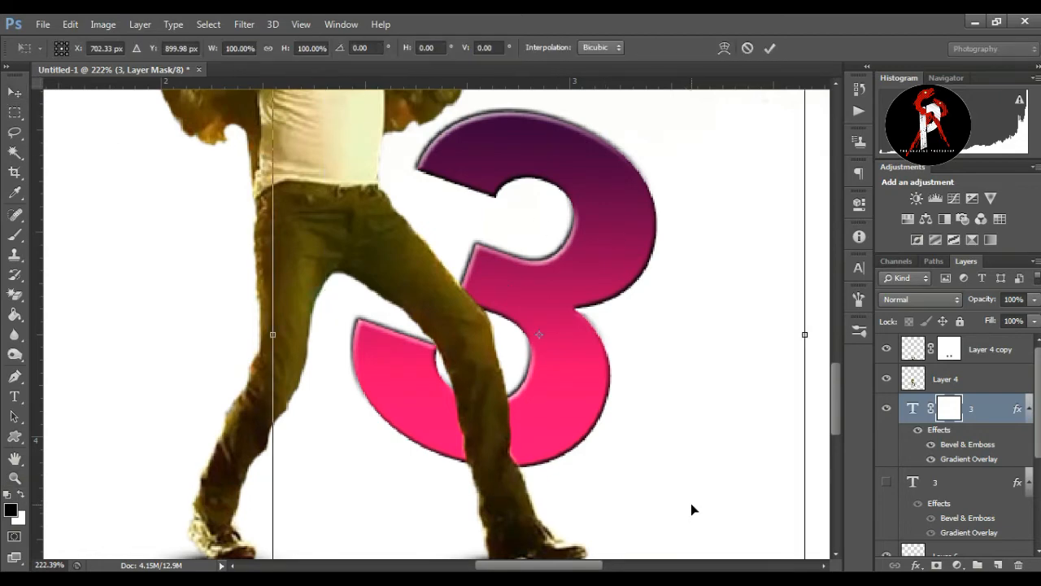
pyautogui.click(724, 49)
pyautogui.moveTo(434, 358)
pyautogui.mouseDown()
pyautogui.moveTo(447, 332)
pyautogui.moveTo(435, 363)
pyautogui.mouseUp()
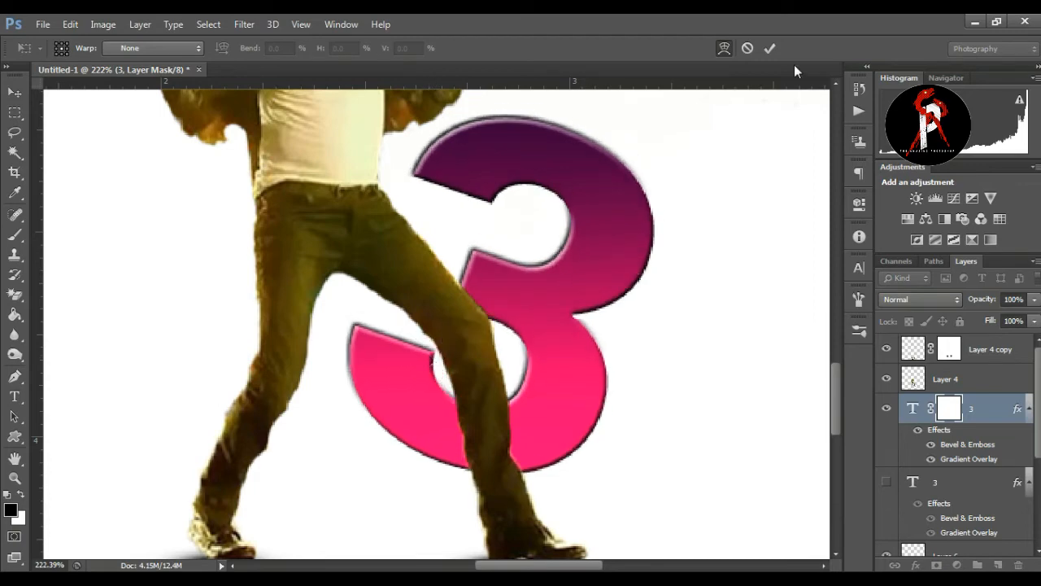
pyautogui.click(747, 49)
pyautogui.hotkey('ctrl', 't')
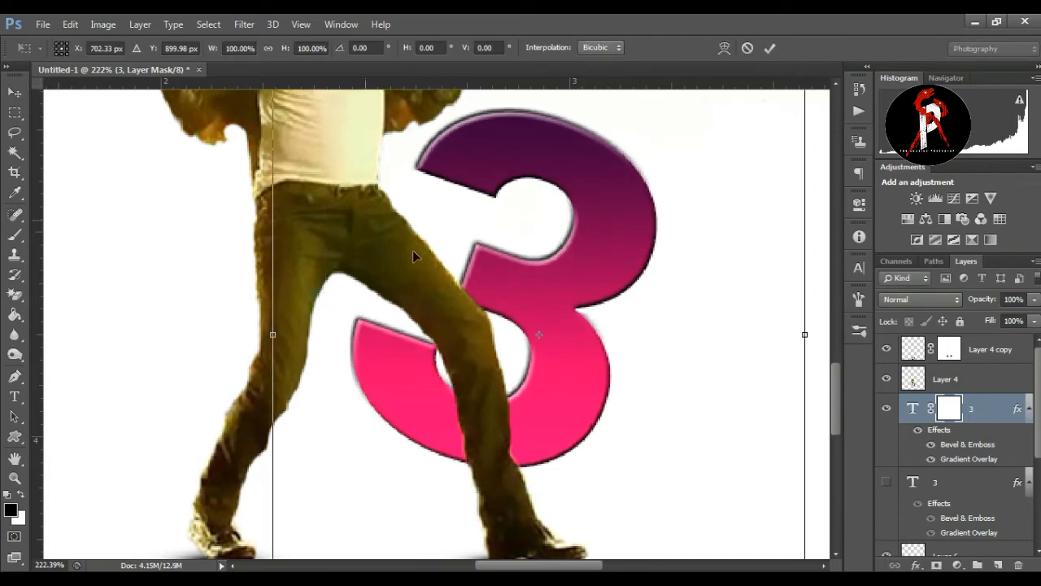
pyautogui.click(723, 48)
pyautogui.click(156, 51)
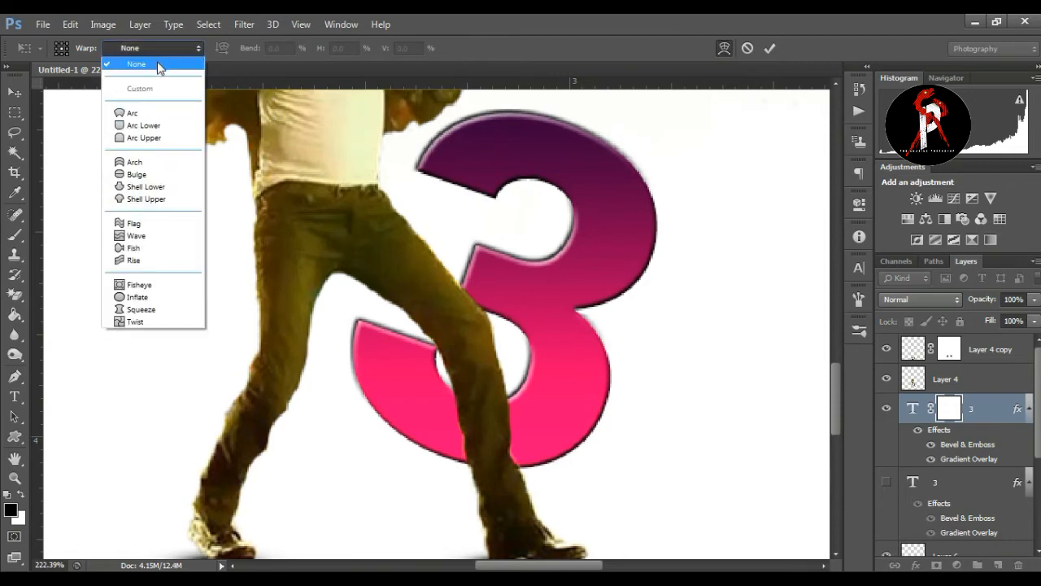
pyautogui.click(578, 20)
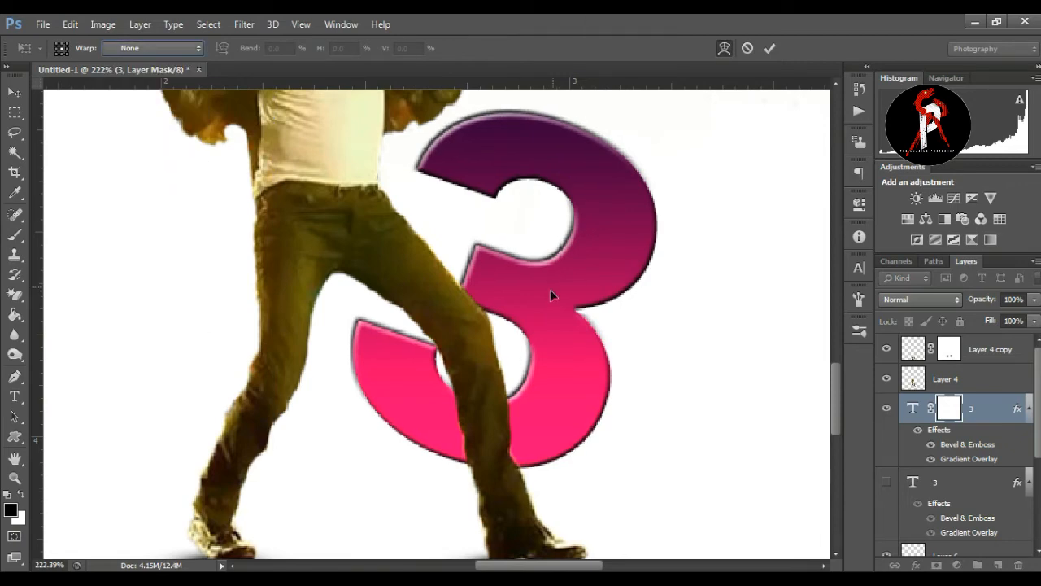
pyautogui.click(747, 49)
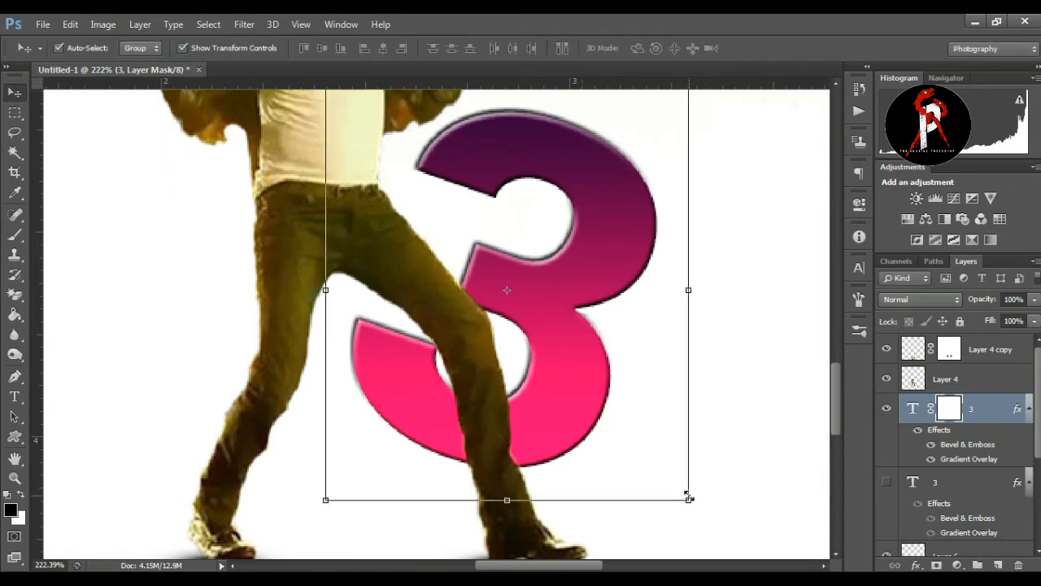
# Try to warp the lower-left end of the "3" between the small man's legs
pyautogui.hotkey('ctrl', 't')
pyautogui.rightClick(581, 388)
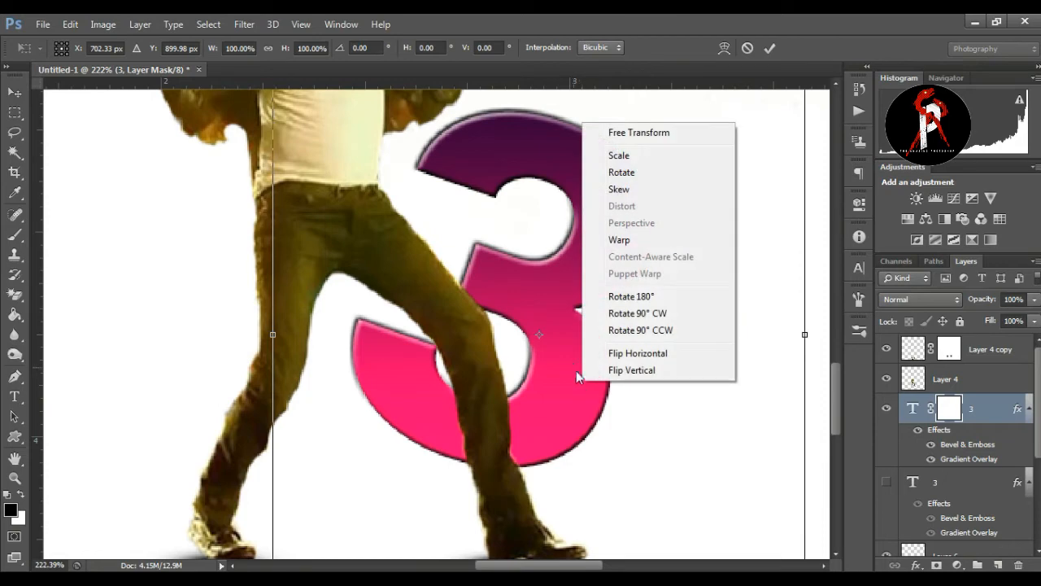
pyautogui.click(644, 241)
pyautogui.moveTo(379, 356); pyautogui.dragTo(383, 364)
pyautogui.click(770, 48)
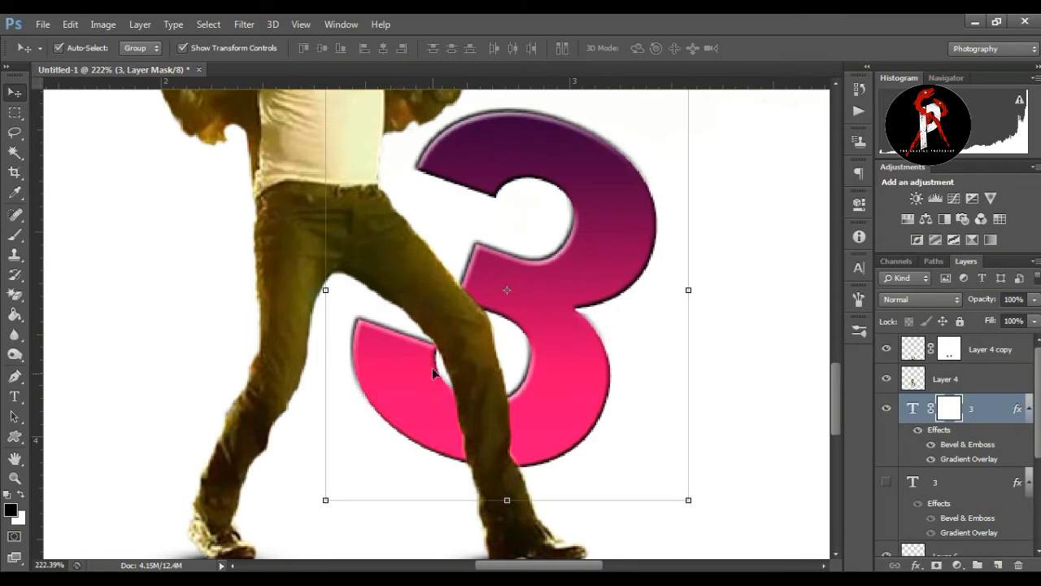
# Nudge the masked "3" slightly downward behind the small man's front leg
pyautogui.moveTo(423, 398); pyautogui.dragTo(423, 401)
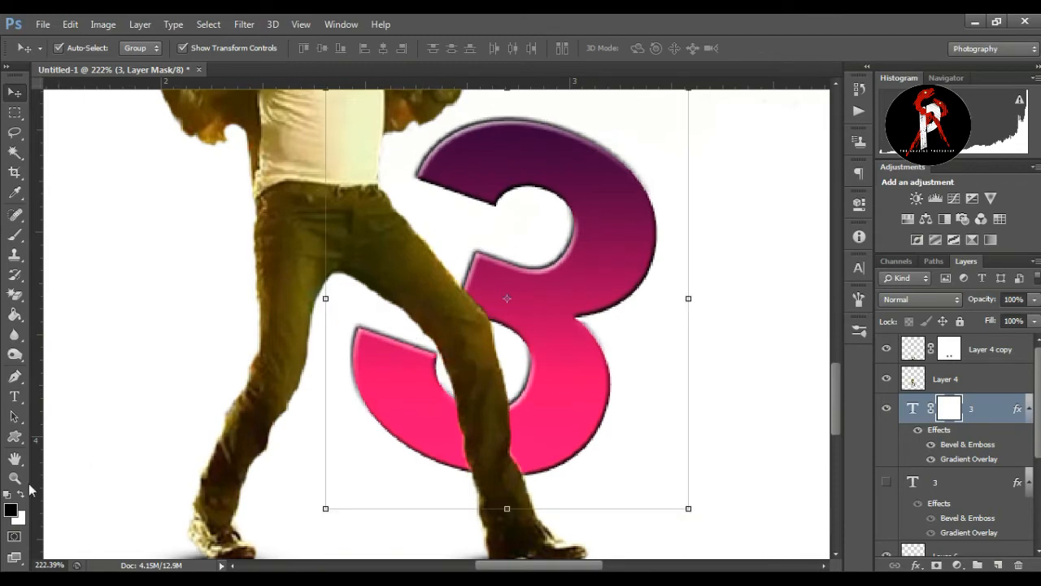
pyautogui.press('z')
pyautogui.scroll(-10, 488, 320)
pyautogui.scroll(4, 488, 320)
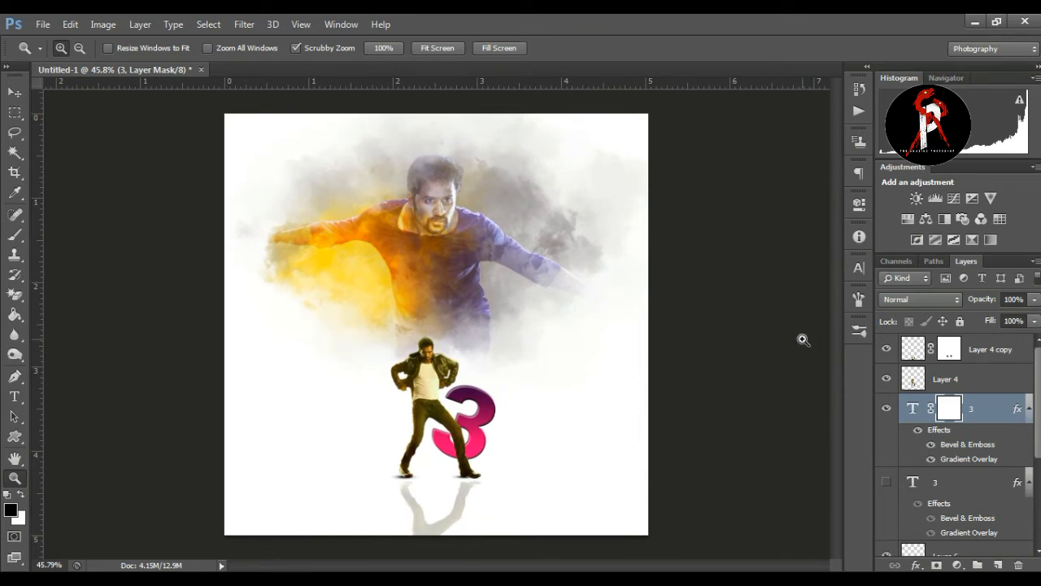
# Delete the hidden unmasked "3" text layer and deselect all layers
pyautogui.click(14, 91)
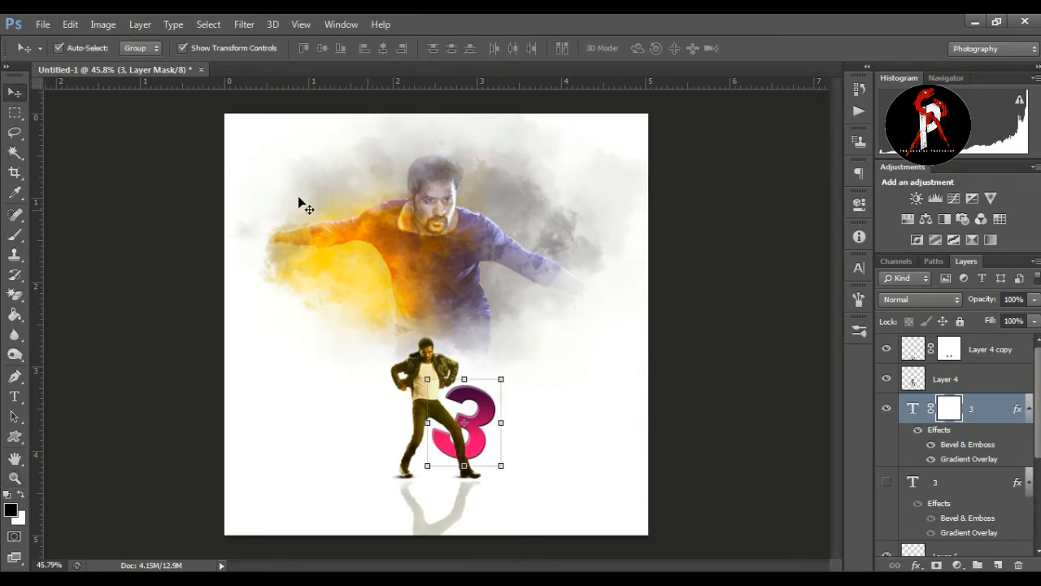
pyautogui.click(970, 485)
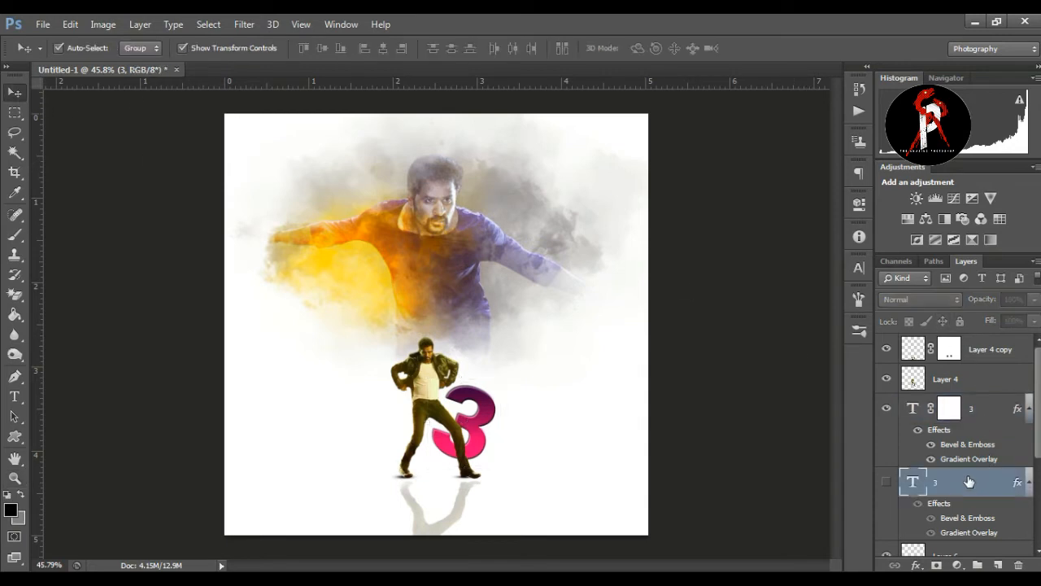
pyautogui.press('Delete')
pyautogui.click(763, 307)
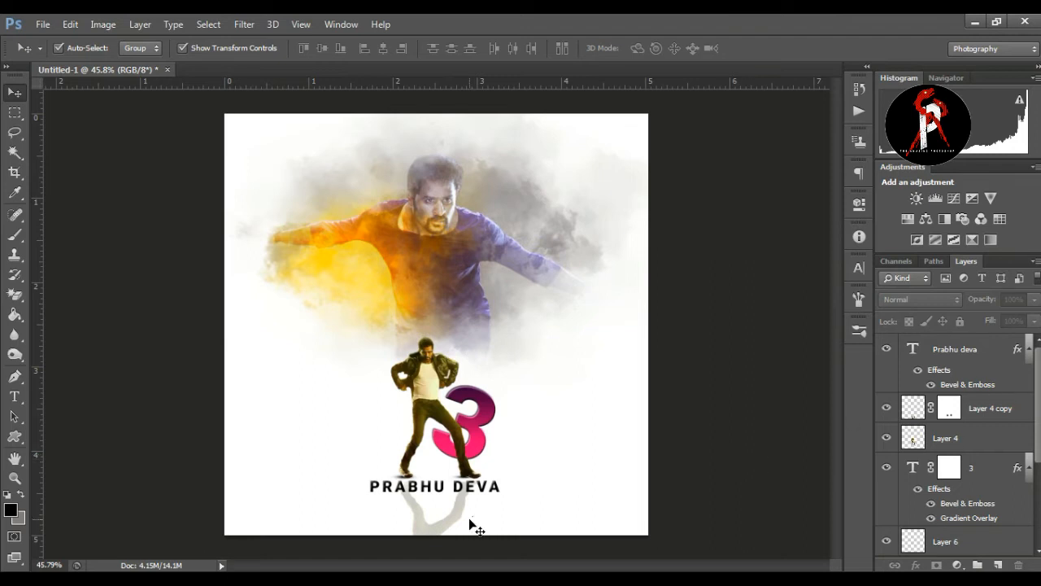
pyautogui.click(950, 350)
pyautogui.rightClick(949, 351)
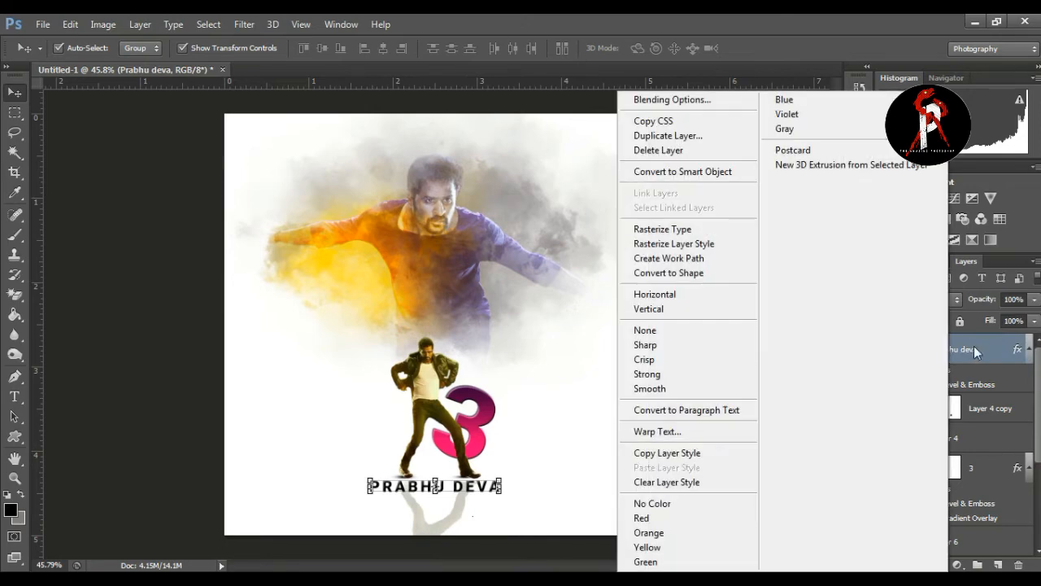
pyautogui.click(973, 345)
pyautogui.click(777, 388)
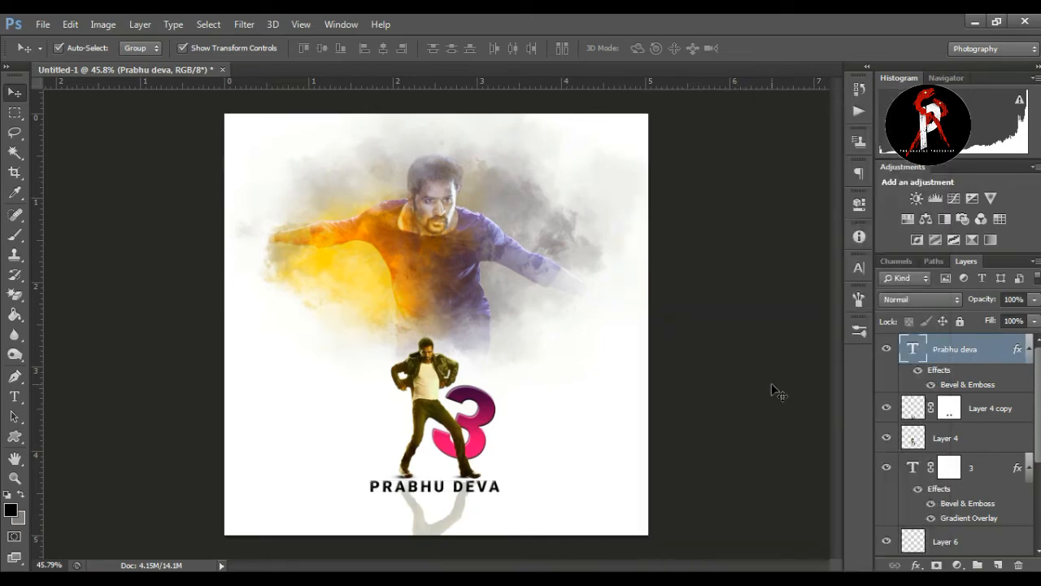
# Open the Blending Options of the "3" layer to examine its layer effects
pyautogui.click(975, 467)
pyautogui.rightClick(974, 465)
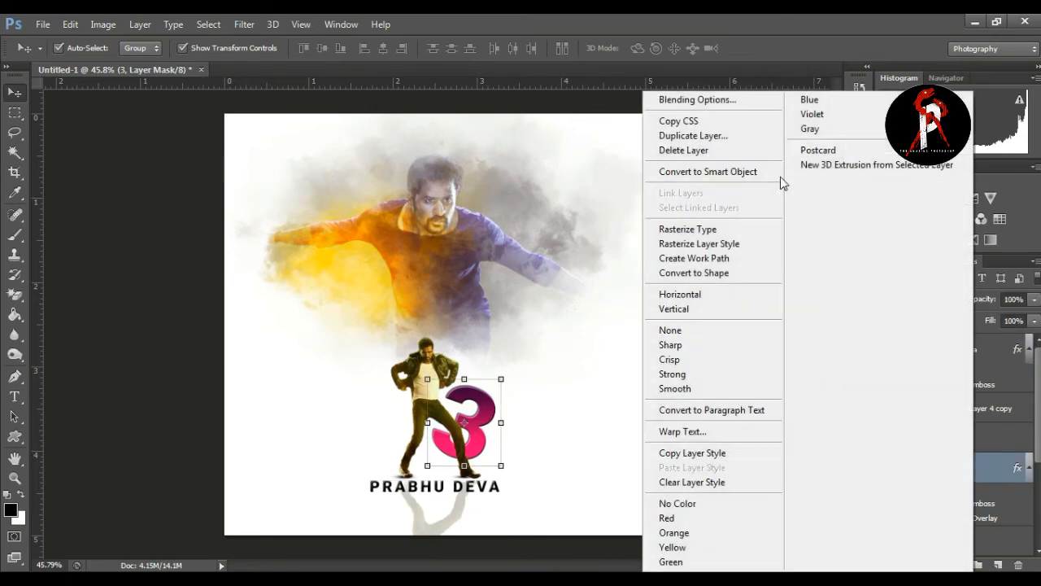
pyautogui.click(751, 100)
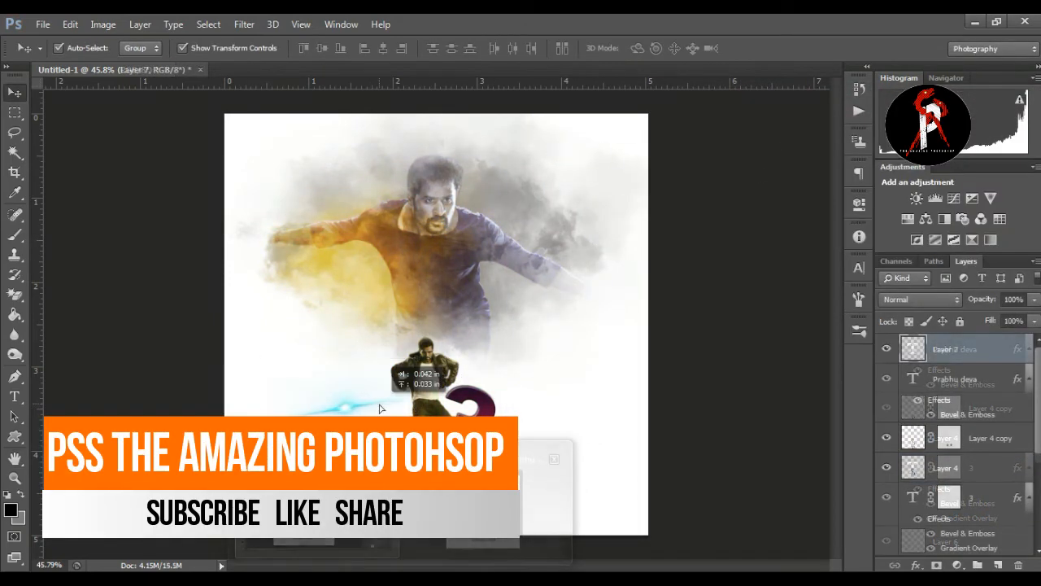
# Place the cyan light streak at the base of the "3" and move its layer beneath the "3" layer
pyautogui.moveTo(344, 372); pyautogui.dragTo(518, 465)
pyautogui.moveTo(961, 347); pyautogui.dragTo(960, 543)
pyautogui.scroll(-1, 1004, 436)
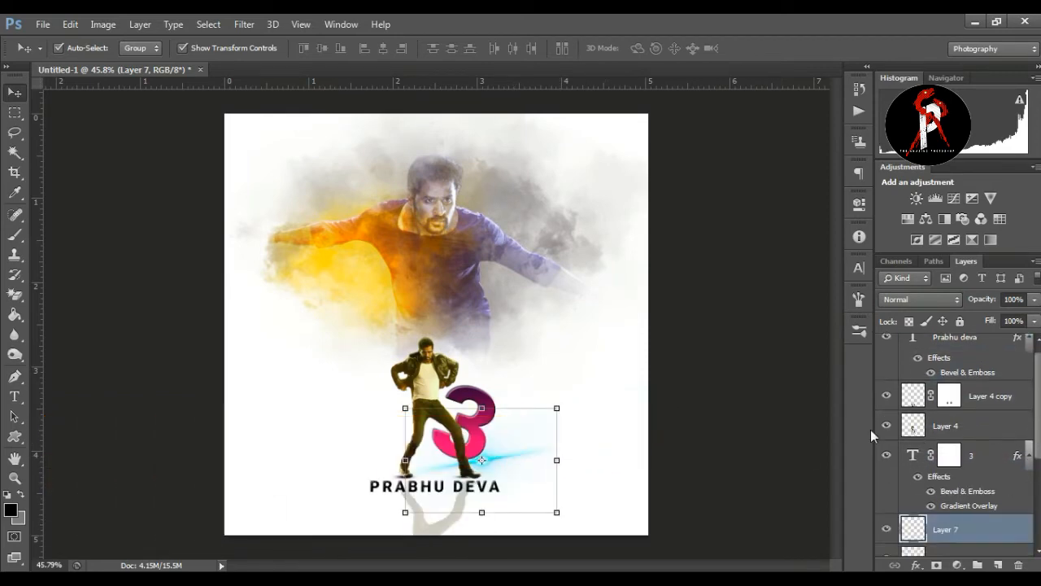
# Rotate the cyan light streak to -3.2°, shift it slightly upward at the base of the "3", and deselect it
pyautogui.hotkey('ctrl', 't')
pyautogui.moveTo(510, 464); pyautogui.dragTo(509, 455)
pyautogui.moveTo(581, 400); pyautogui.dragTo(553, 406)
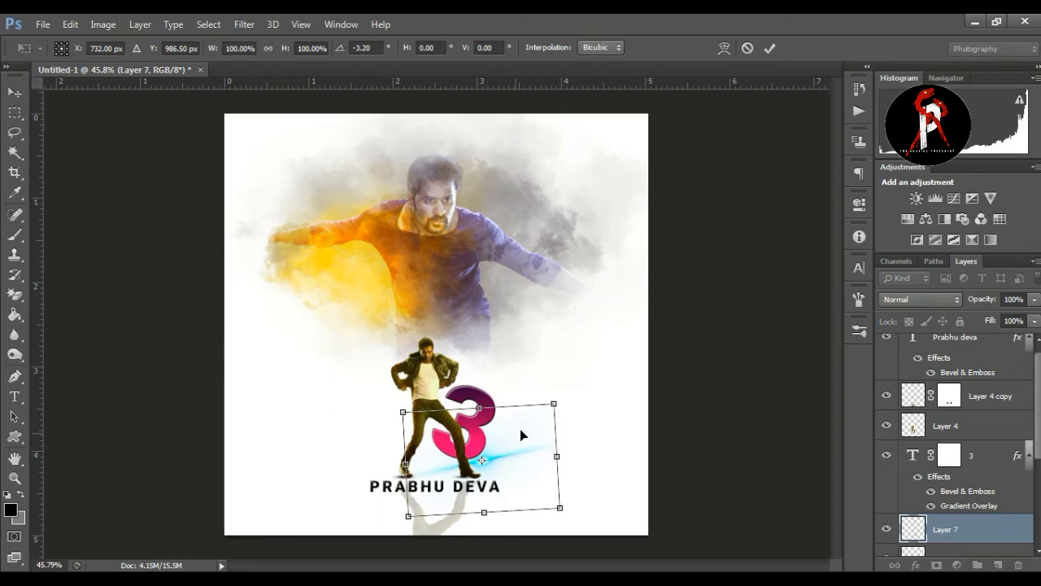
pyautogui.press('Up')
pyautogui.press('Up')
pyautogui.press('Up')
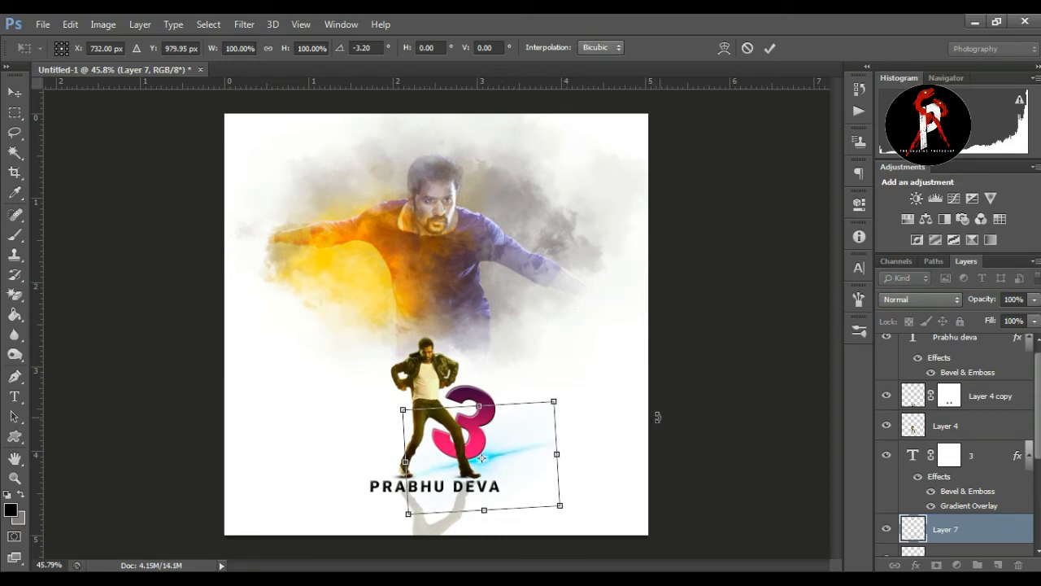
pyautogui.click(770, 48)
pyautogui.click(774, 263)
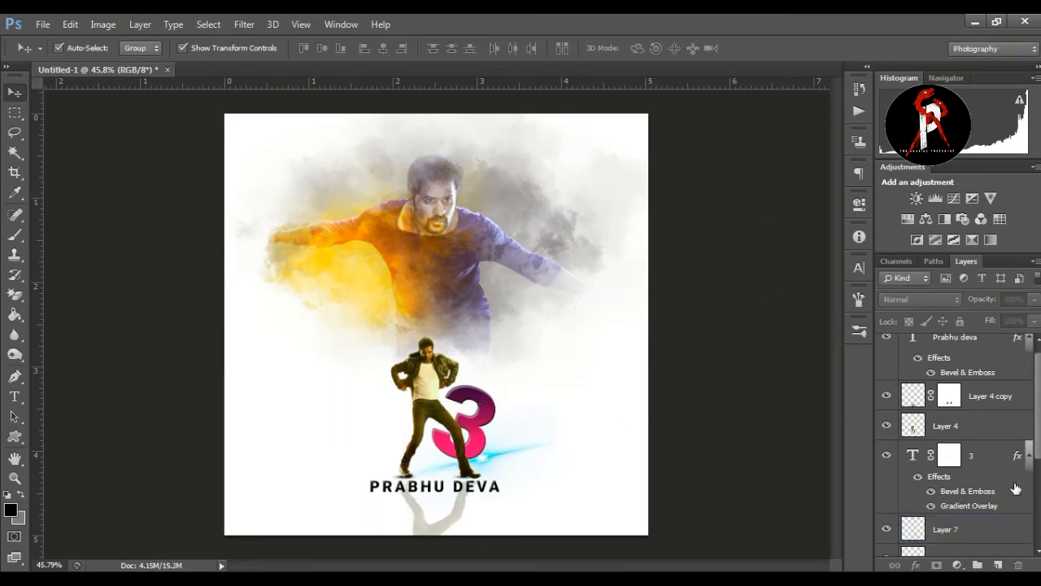
# Add a new layer beneath the light streak's Layer 7 and paint one soft black 125 px brush dot beside the small man
pyautogui.scroll(-1, 1039, 464)
pyautogui.click(951, 491)
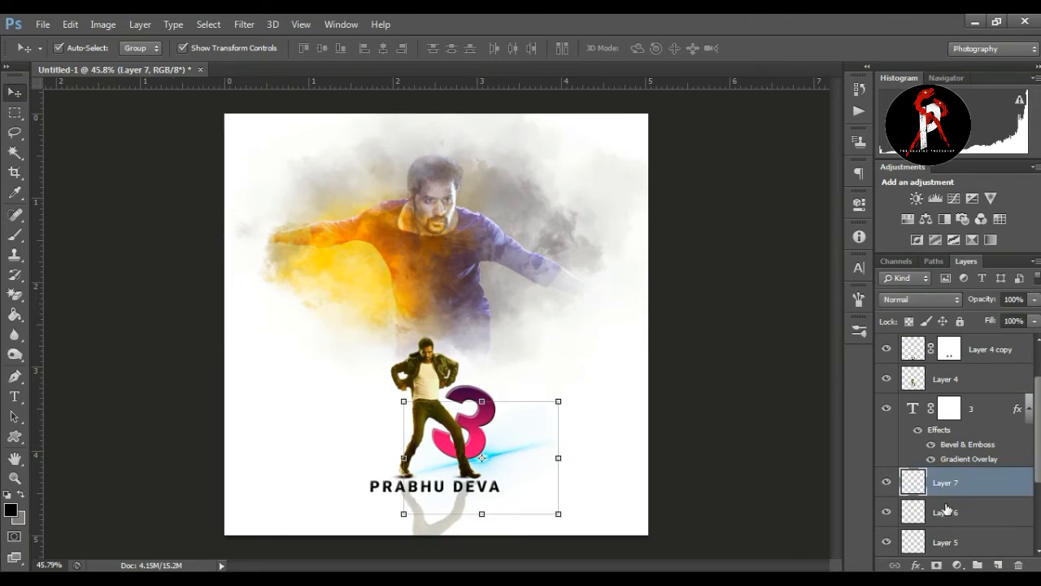
pyautogui.click(998, 564)
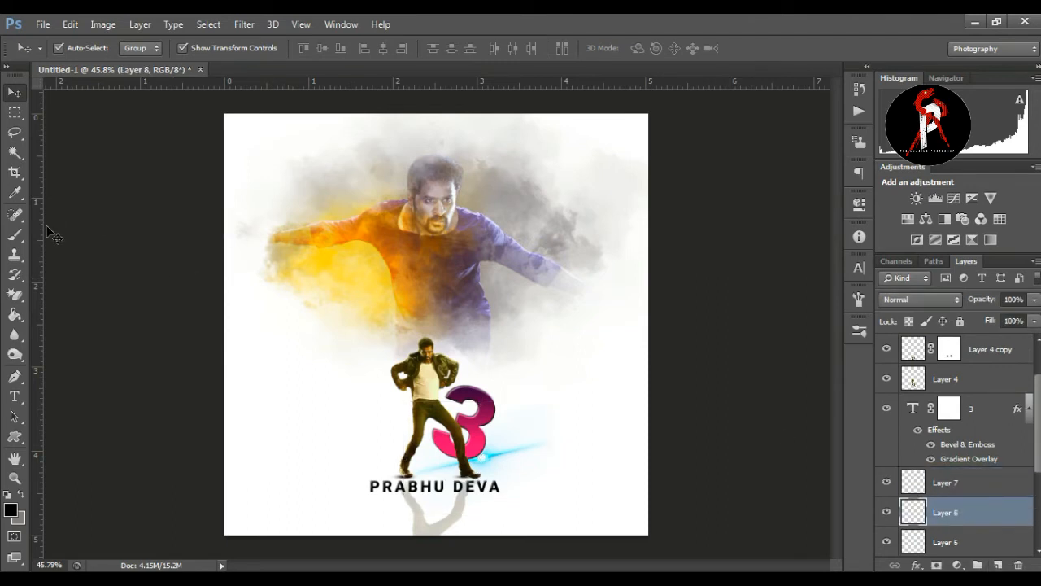
pyautogui.moveTo(15, 235); pyautogui.dragTo(59, 246)
pyautogui.click(339, 374)
pyautogui.press('v')
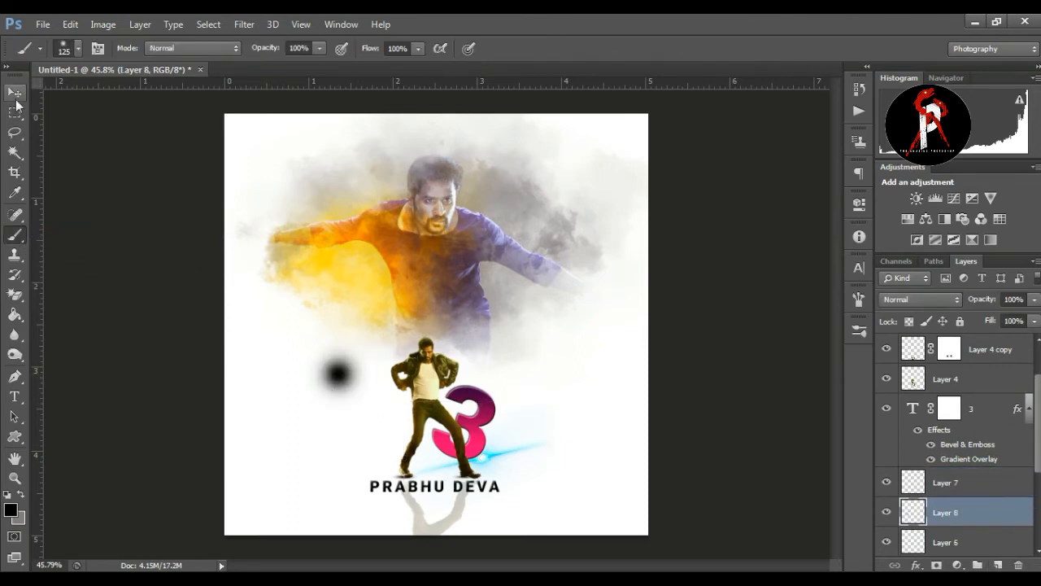
# Flatten the black dot into a shadow under the "3" at 294.03% width, 28% height and -3.53° rotation, with 30% layer opacity
pyautogui.moveTo(369, 332)
pyautogui.mouseDown()
pyautogui.moveTo(553, 409)
pyautogui.moveTo(511, 391)
pyautogui.moveTo(549, 483)
pyautogui.moveTo(547, 465)
pyautogui.mouseUp()
pyautogui.moveTo(616, 451); pyautogui.dragTo(617, 443)
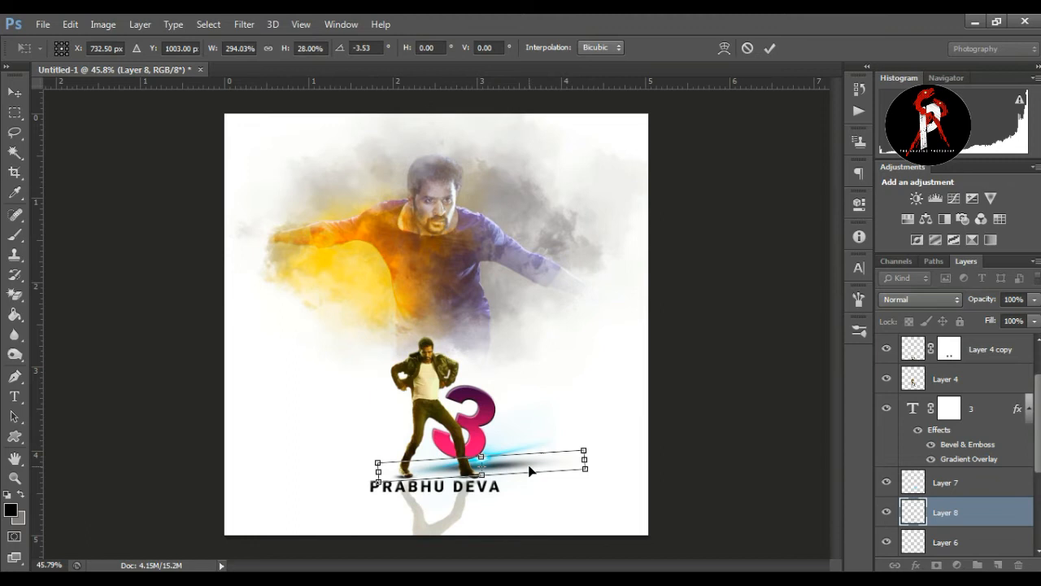
pyautogui.moveTo(530, 467); pyautogui.dragTo(530, 464)
pyautogui.press('Return')
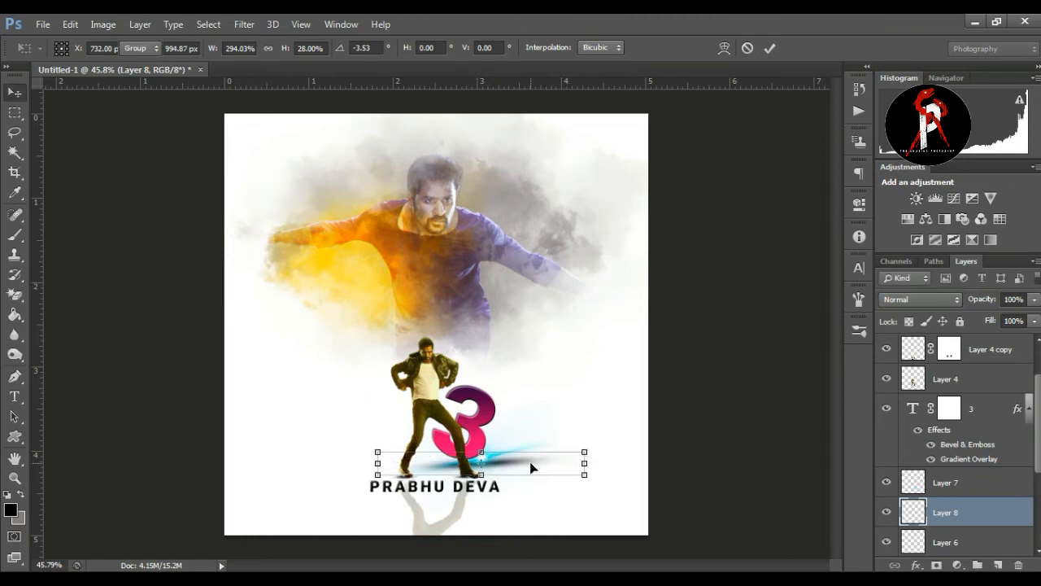
pyautogui.moveTo(1034, 301); pyautogui.dragTo(981, 319)
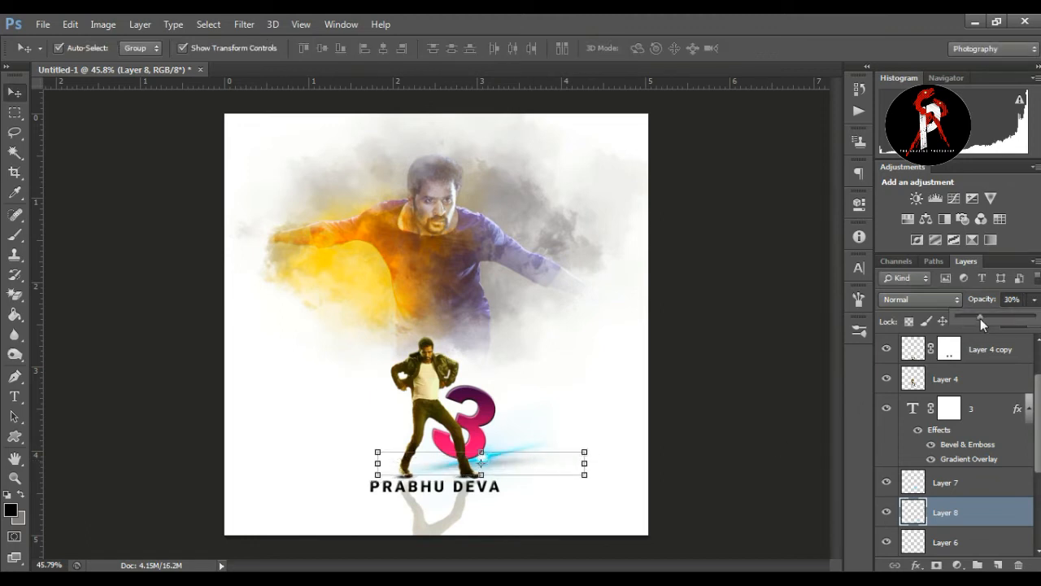
pyautogui.click(744, 339)
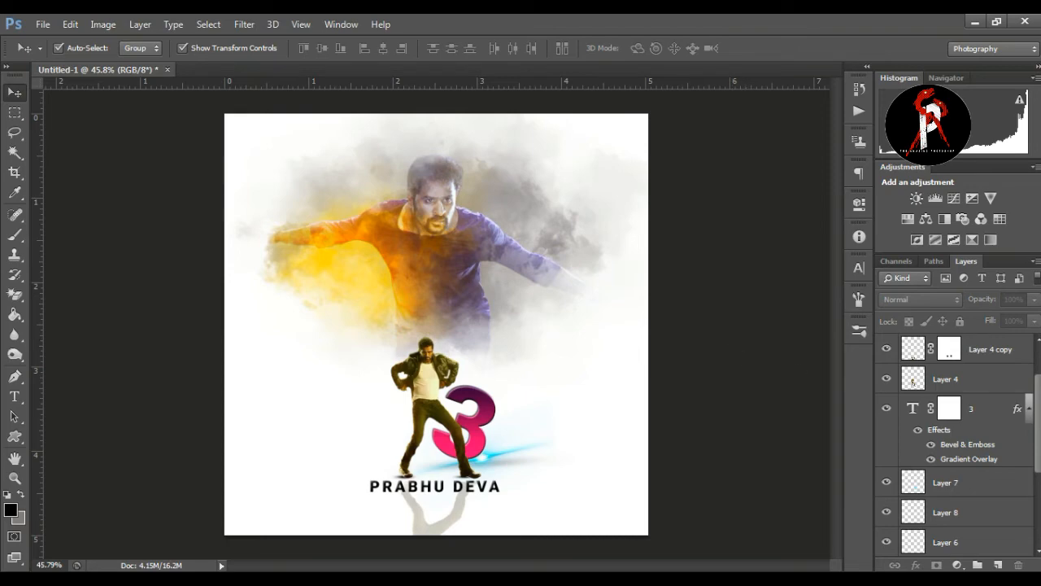
# Examine the finished reference document provu.psd, toggling its Layer 16 off and on to check what that layer contributes
pyautogui.scroll(2, 1039, 407)
pyautogui.scroll(-1, 1039, 407)
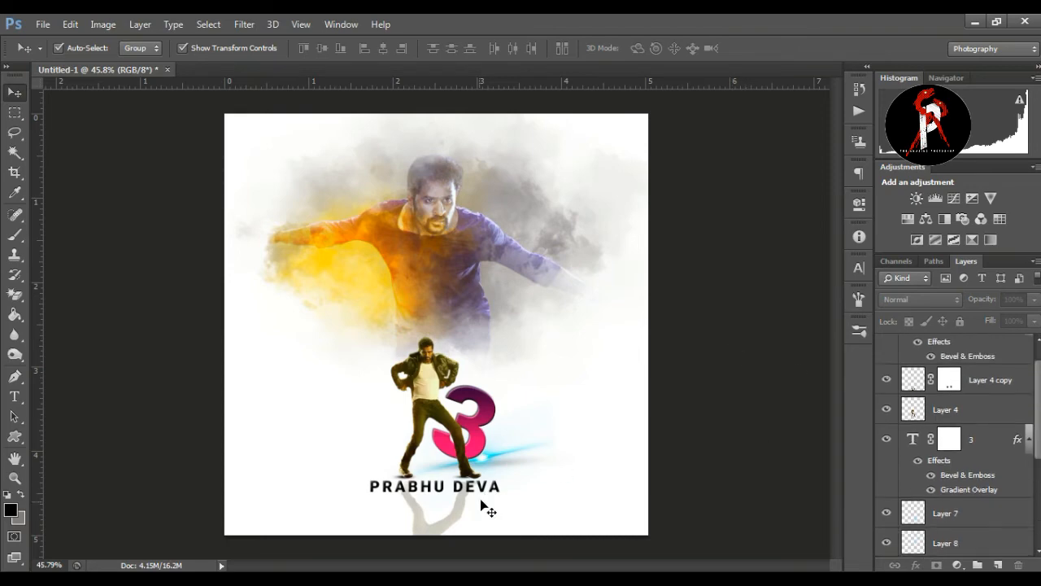
pyautogui.click(462, 540)
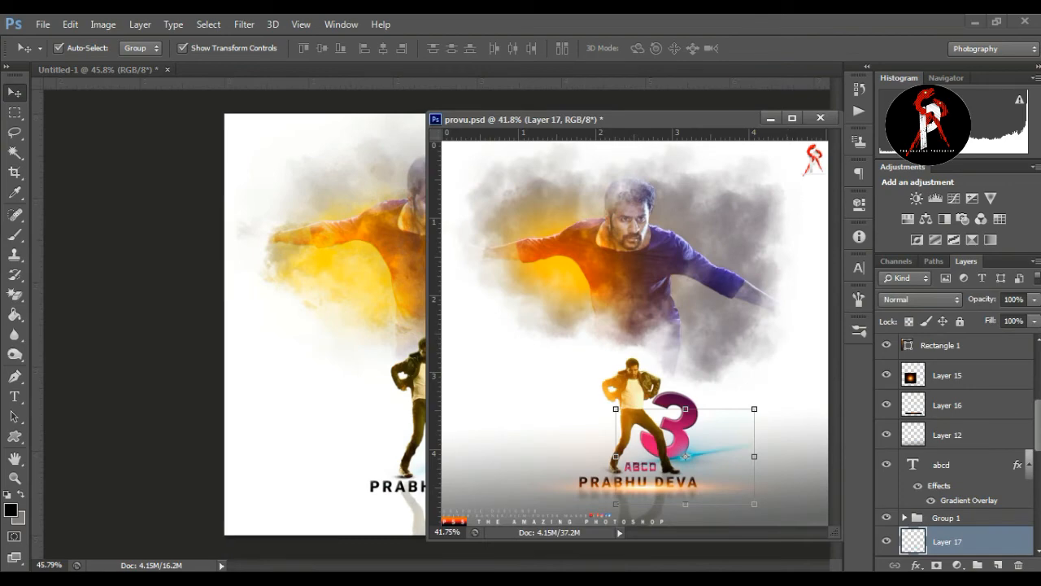
pyautogui.click(886, 405)
pyautogui.click(886, 405)
pyautogui.click(770, 119)
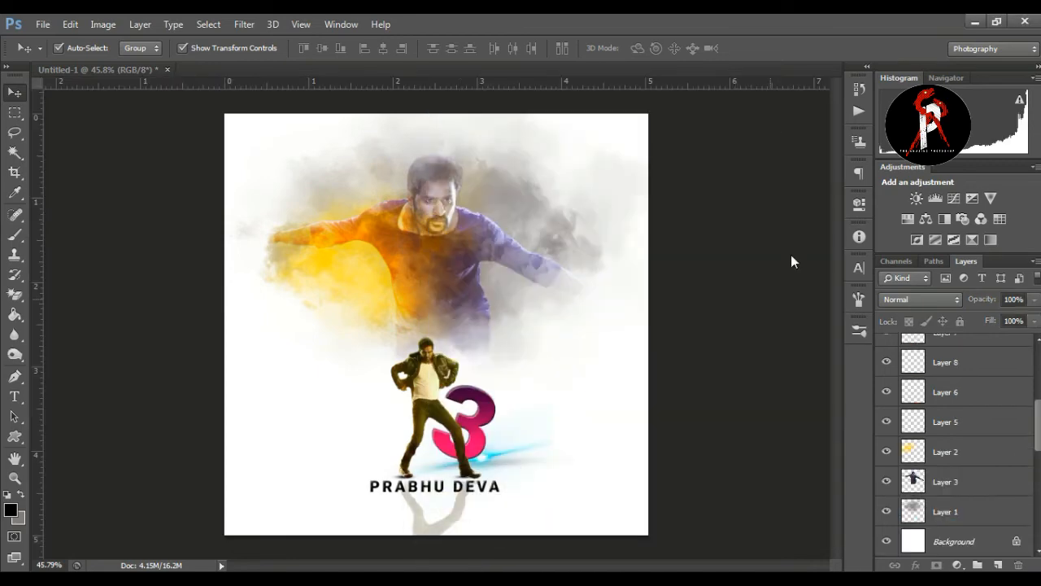
# Duplicate the name text, rotate the copy 180°, flip it horizontally and place it directly below the original as a reflection
pyautogui.click(480, 487)
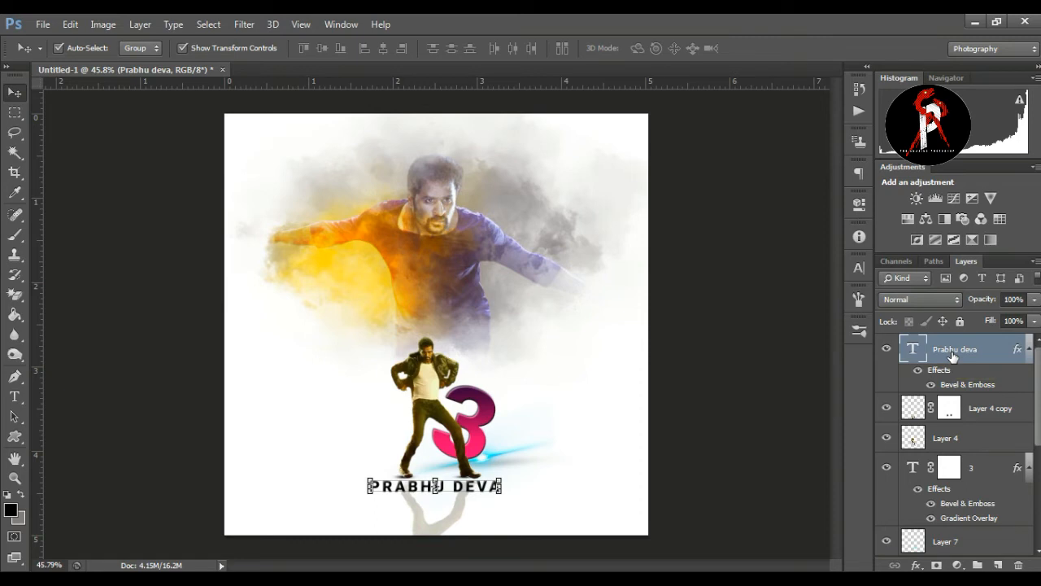
pyautogui.hotkey('ctrl', 'j')
pyautogui.hotkey('ctrl', 't')
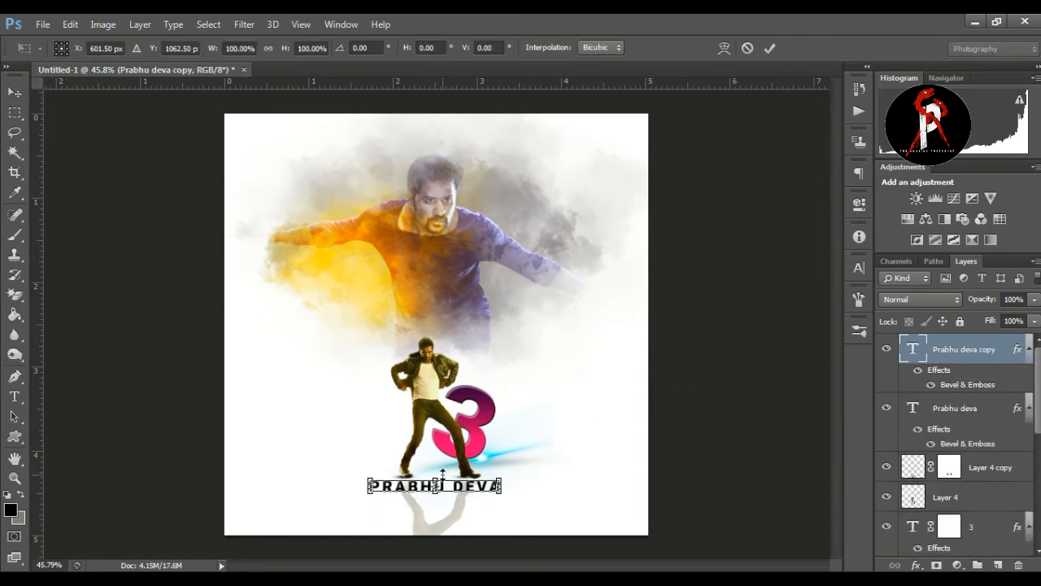
pyautogui.rightClick(453, 482)
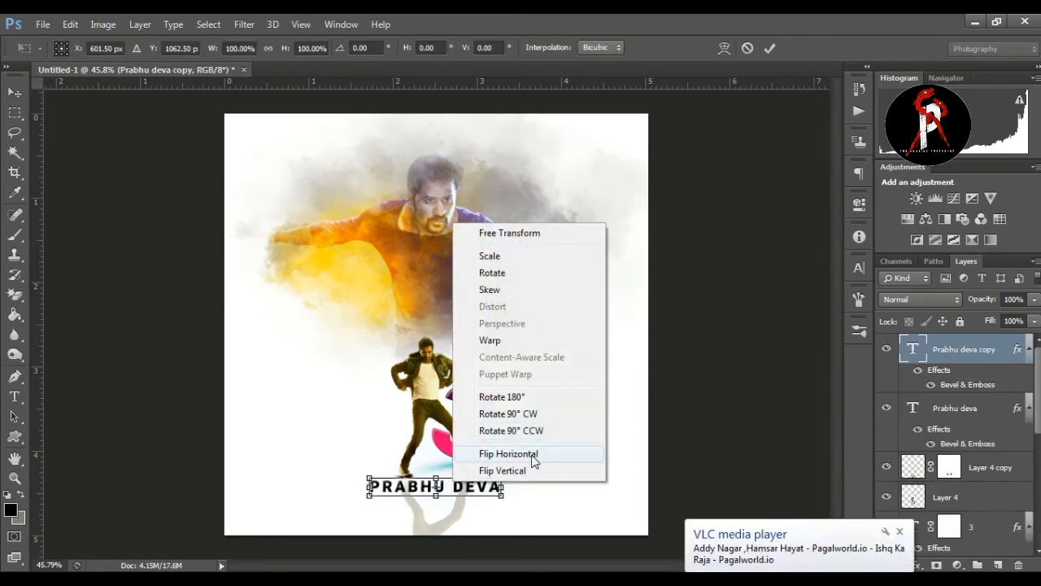
pyautogui.click(528, 397)
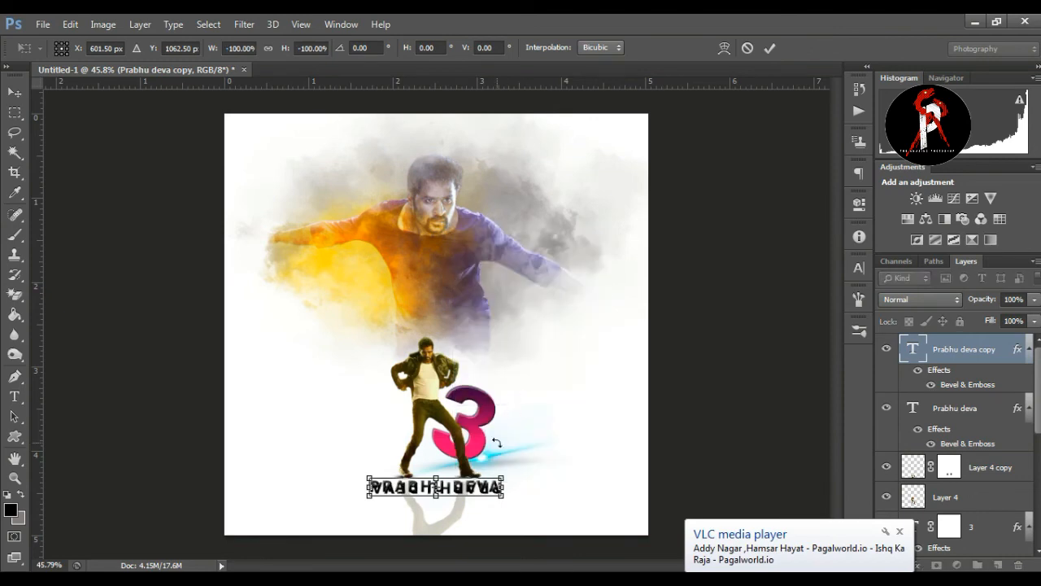
pyautogui.moveTo(472, 491); pyautogui.dragTo(470, 505)
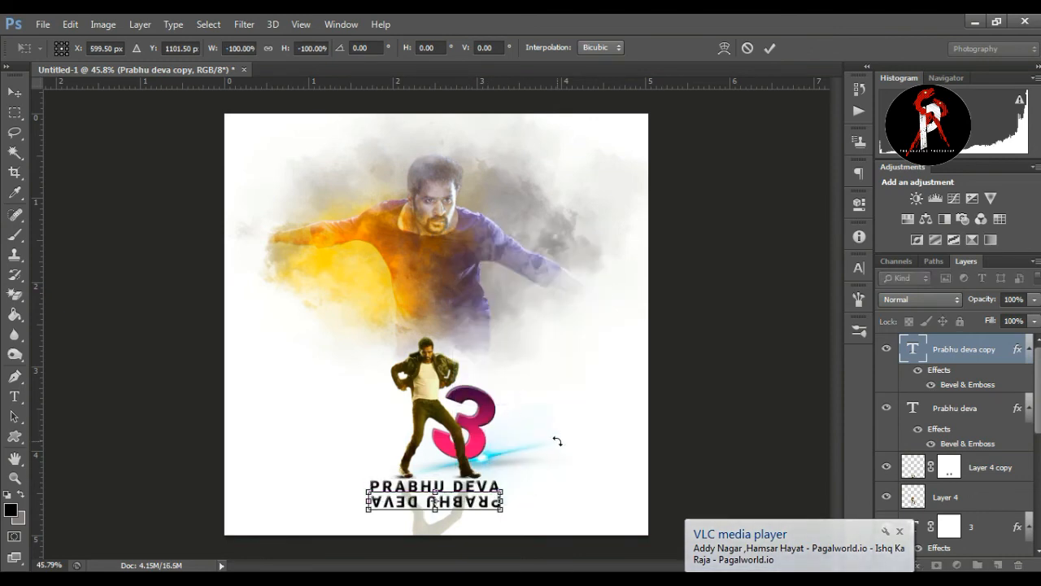
pyautogui.rightClick(491, 501)
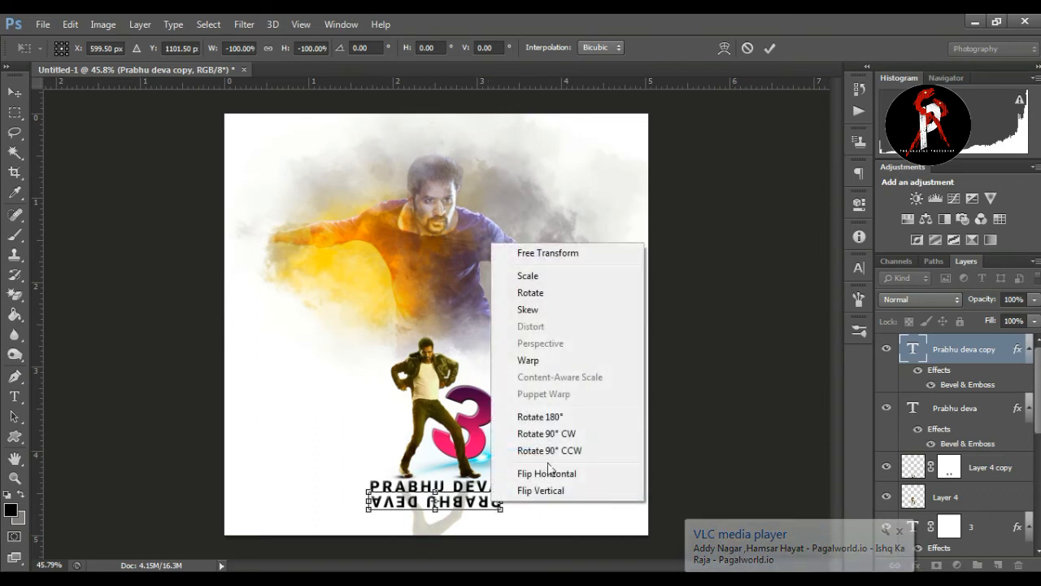
pyautogui.click(547, 473)
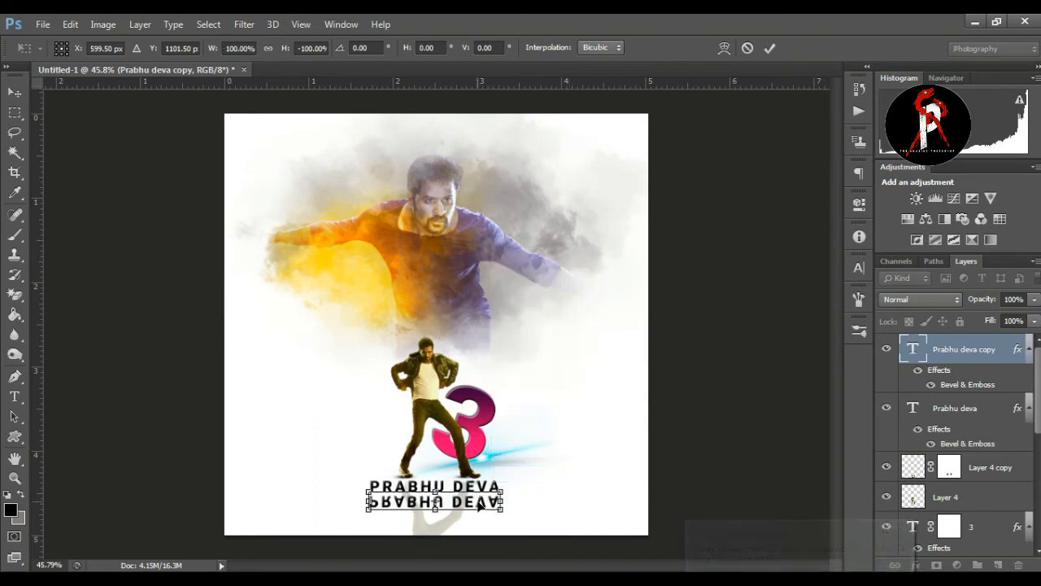
pyautogui.press('Return')
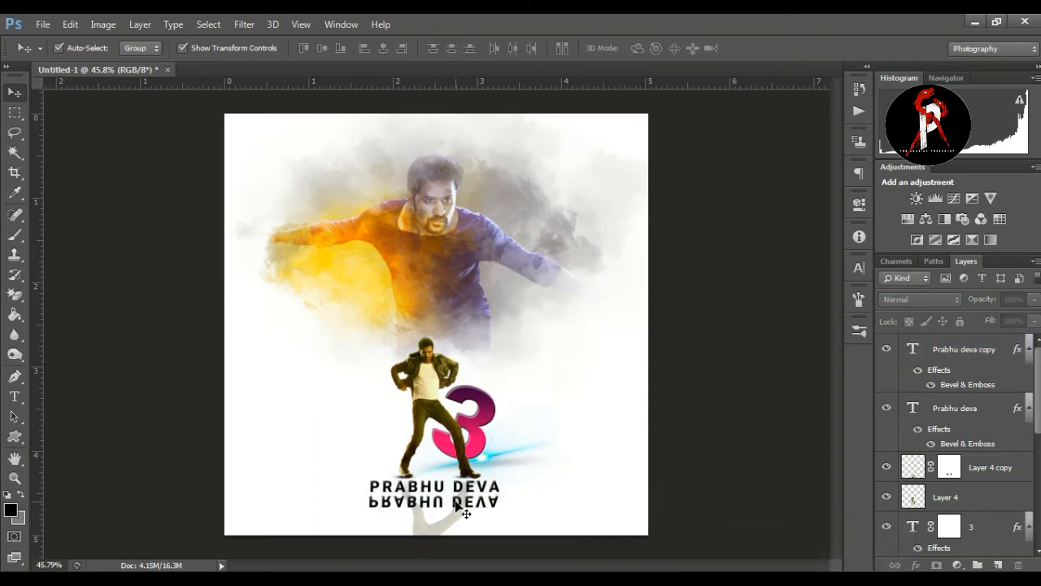
# Set the reflected name text's opacity to 34% and soften it with a Gaussian Blur of 4.7 pixels
pyautogui.click(1033, 321)
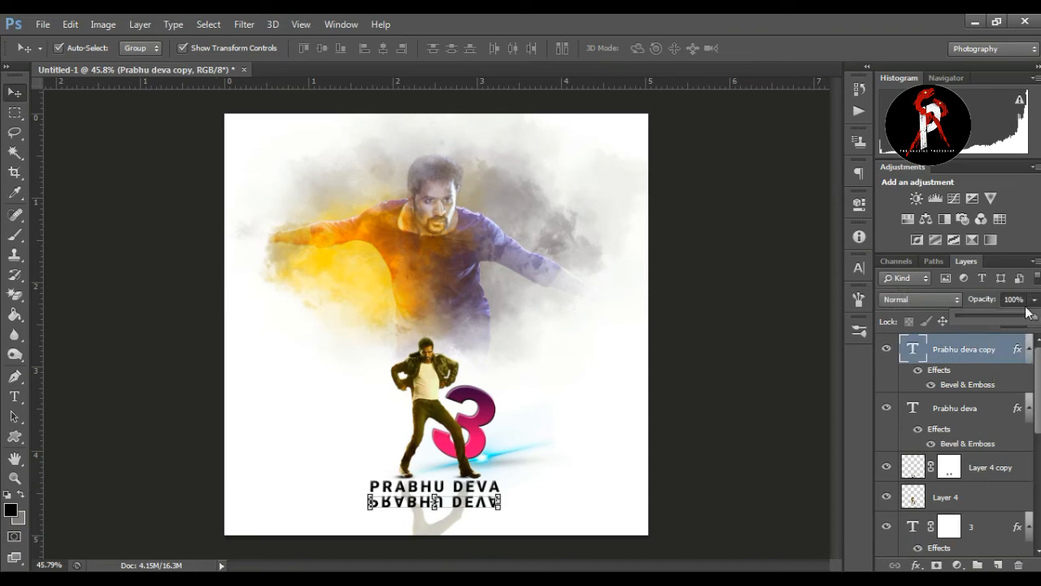
pyautogui.click(980, 320)
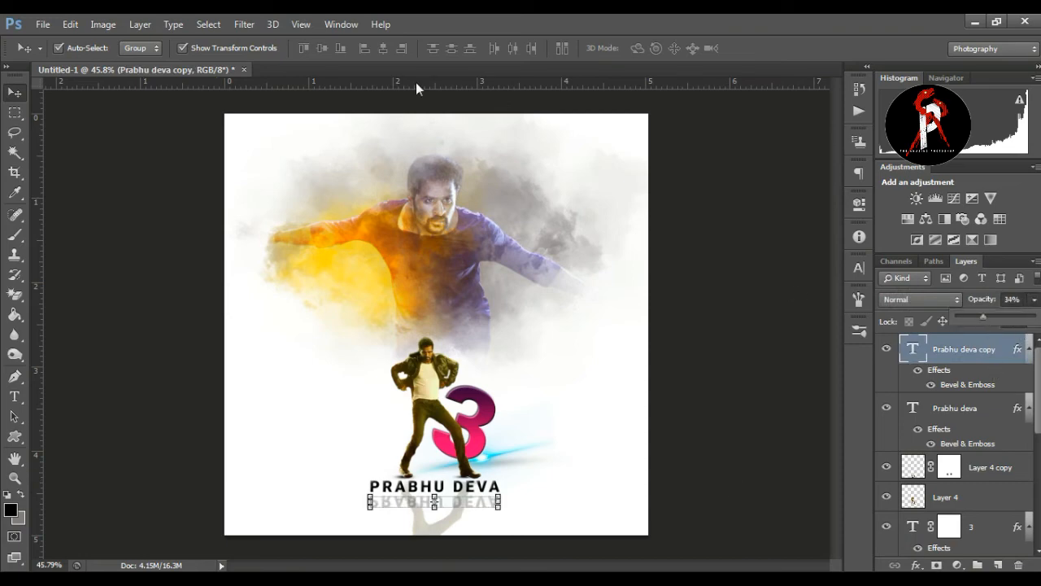
pyautogui.click(254, 25)
pyautogui.moveTo(268, 193)
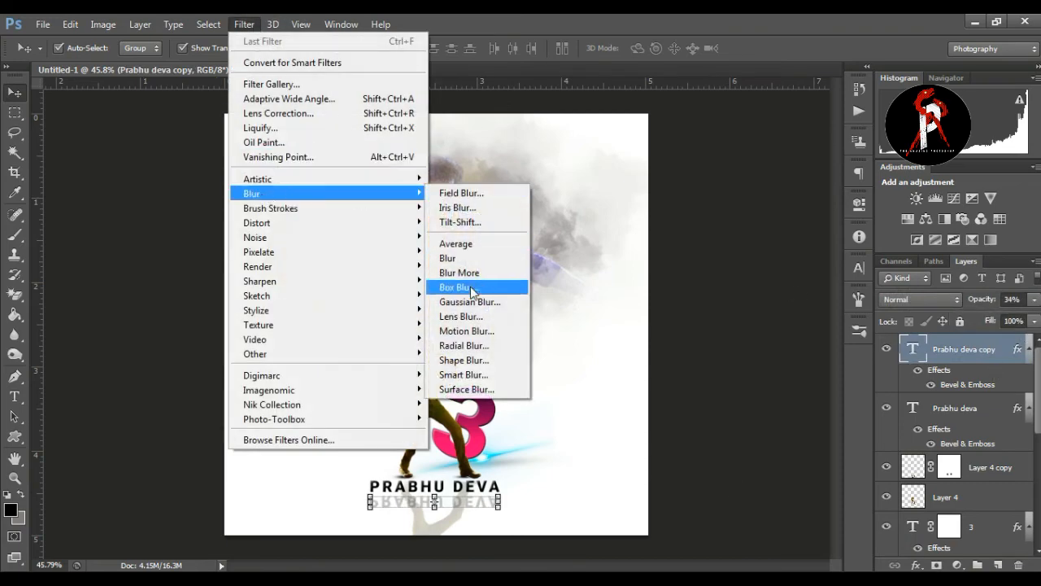
pyautogui.click(469, 301)
pyautogui.click(493, 244)
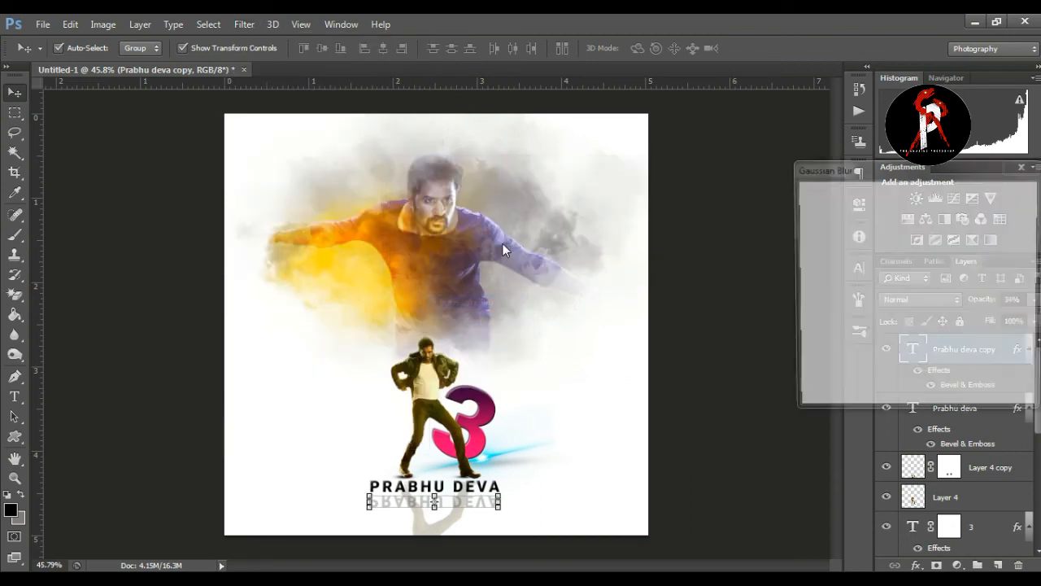
pyautogui.moveTo(850, 405); pyautogui.dragTo(846, 405)
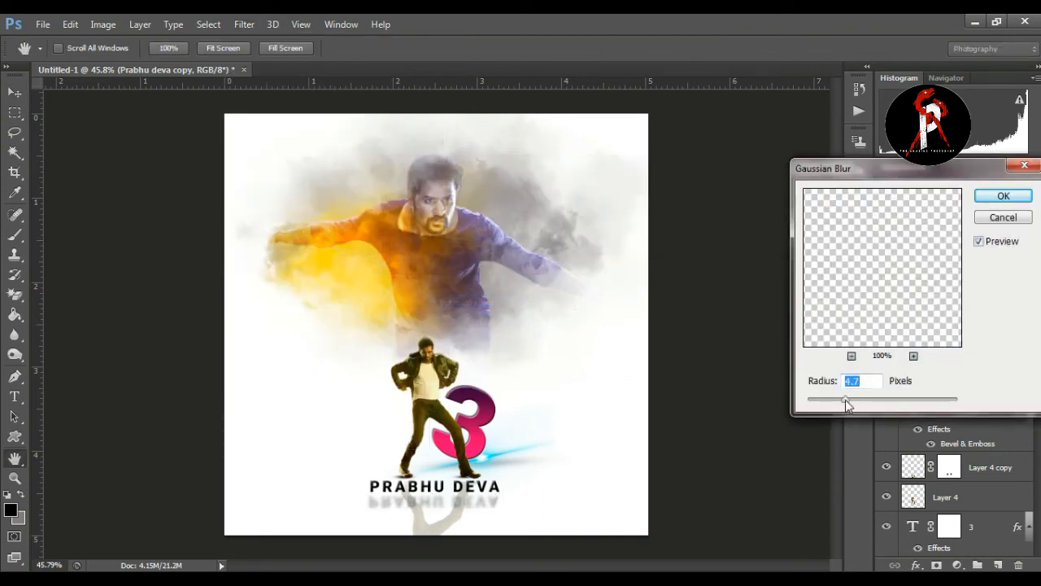
pyautogui.click(1003, 195)
pyautogui.click(693, 302)
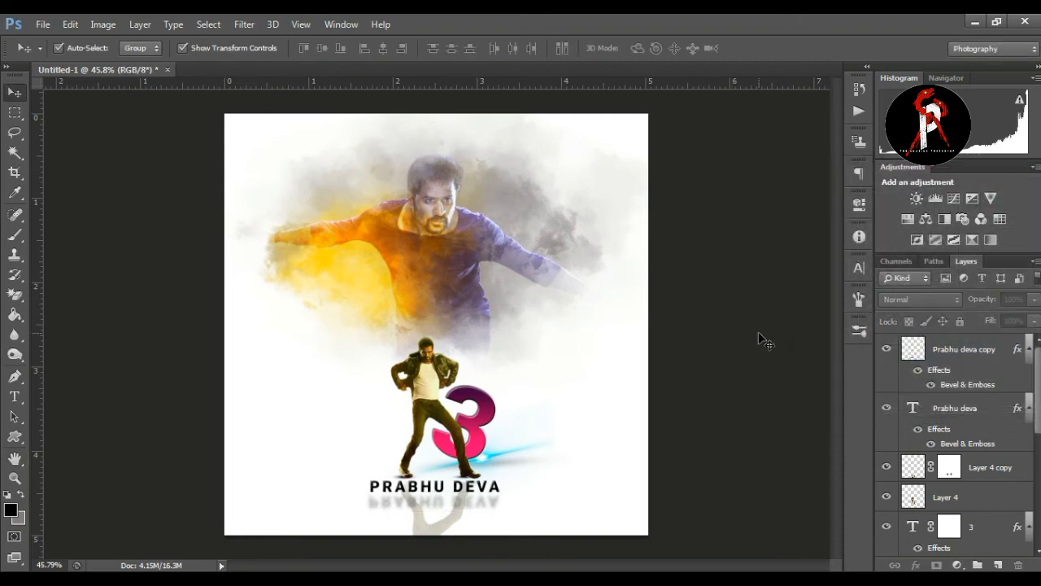
pyautogui.click(476, 507)
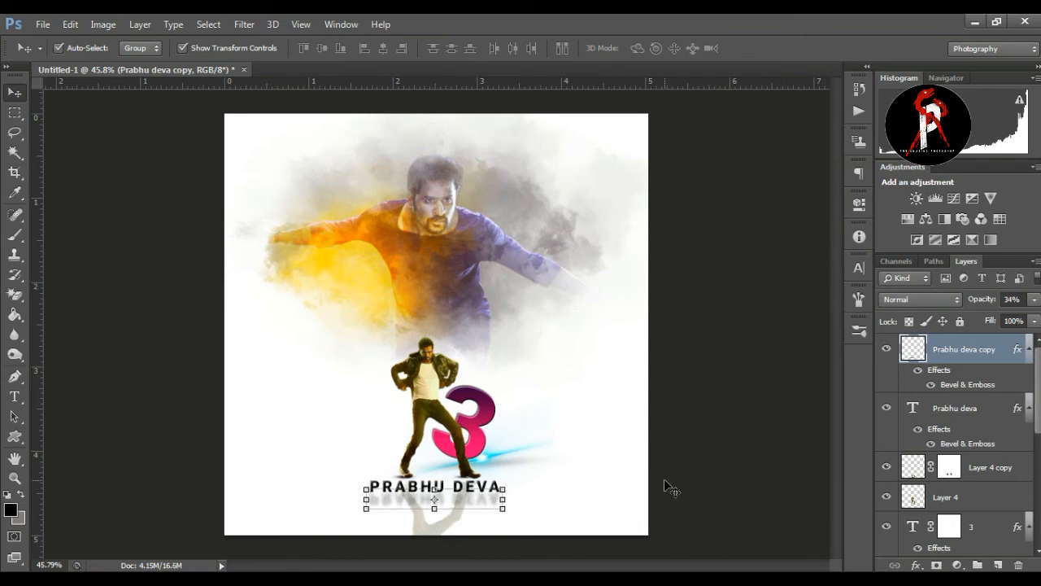
pyautogui.click(711, 489)
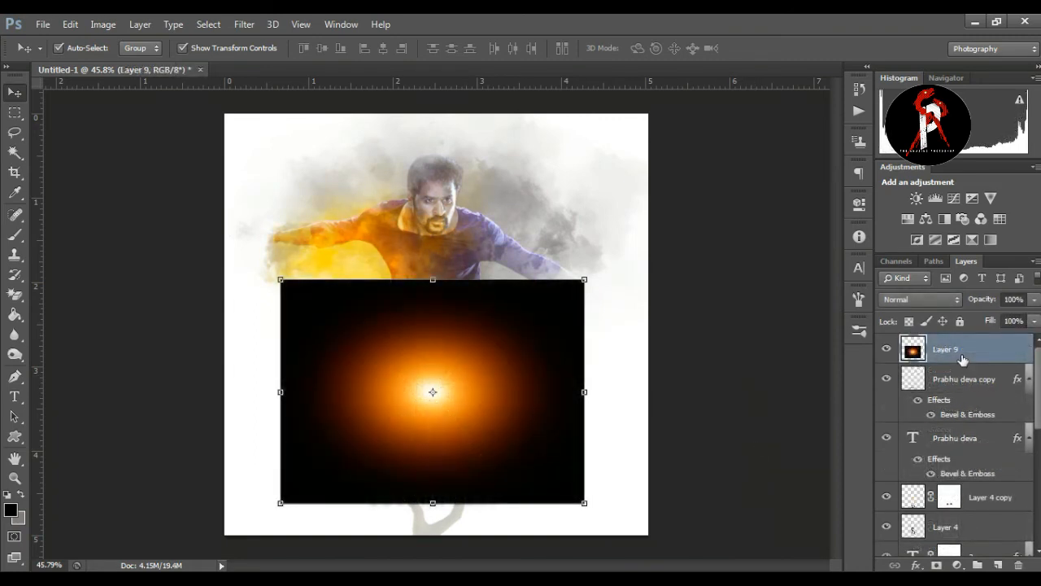
# Duplicate the orange glow layer, hide the copy and select the original Layer 9
pyautogui.hotkey('ctrl', 'j')
pyautogui.click(886, 349)
pyautogui.click(895, 379)
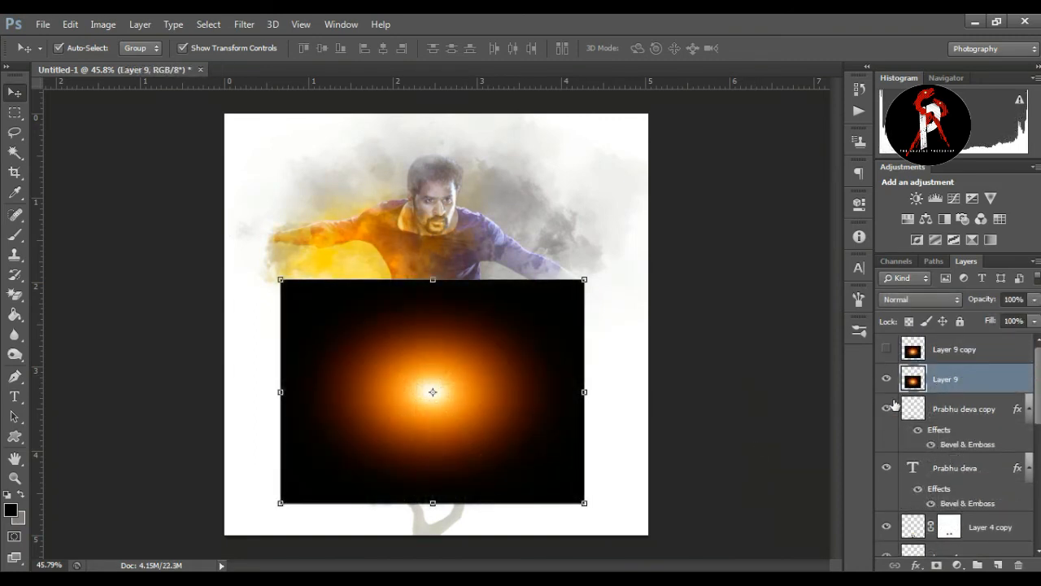
# Squash the orange glow vertically into a thin band over the name text and set its blend mode to Screen
pyautogui.moveTo(432, 284); pyautogui.dragTo(437, 447)
pyautogui.press('Return')
pyautogui.click(922, 299)
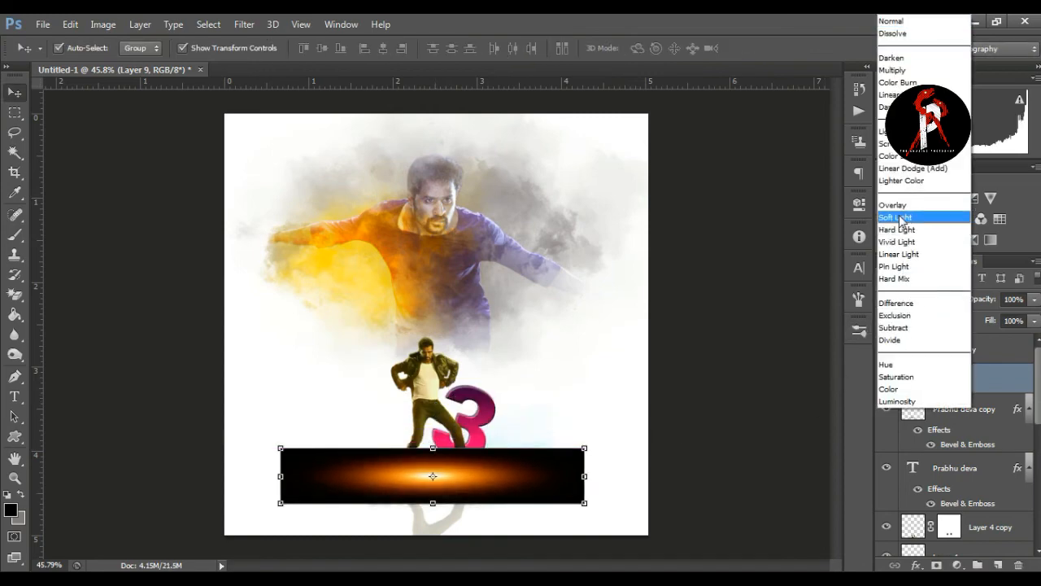
pyautogui.click(889, 144)
pyautogui.moveTo(432, 448); pyautogui.dragTo(438, 481)
pyautogui.press('Return')
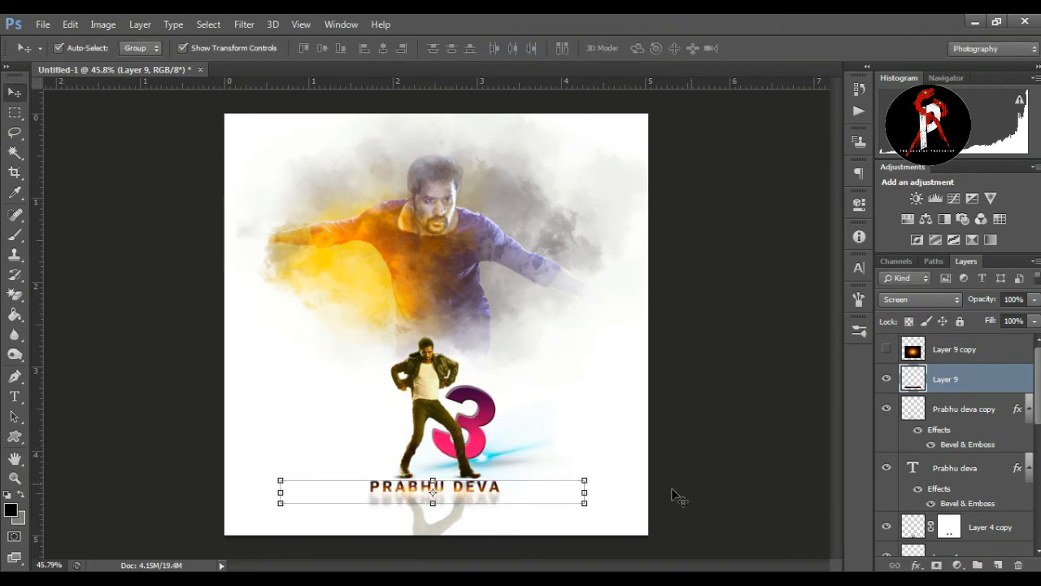
pyautogui.click(742, 462)
# Show the hidden orange glow copy, scale it down to roughly two thirds and place it over the small standing figure
pyautogui.click(952, 350)
pyautogui.click(887, 349)
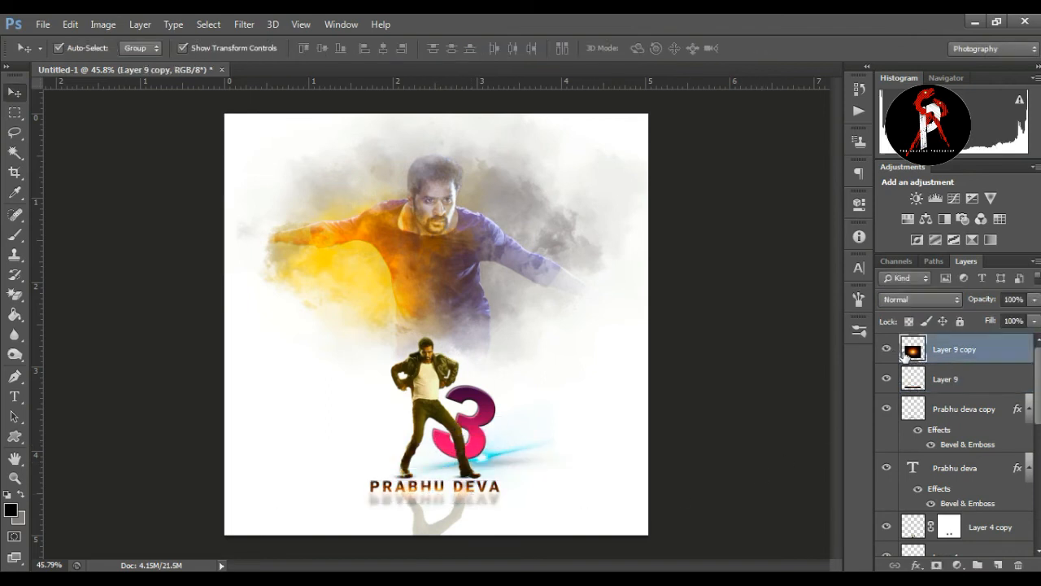
pyautogui.moveTo(522, 363); pyautogui.dragTo(524, 267)
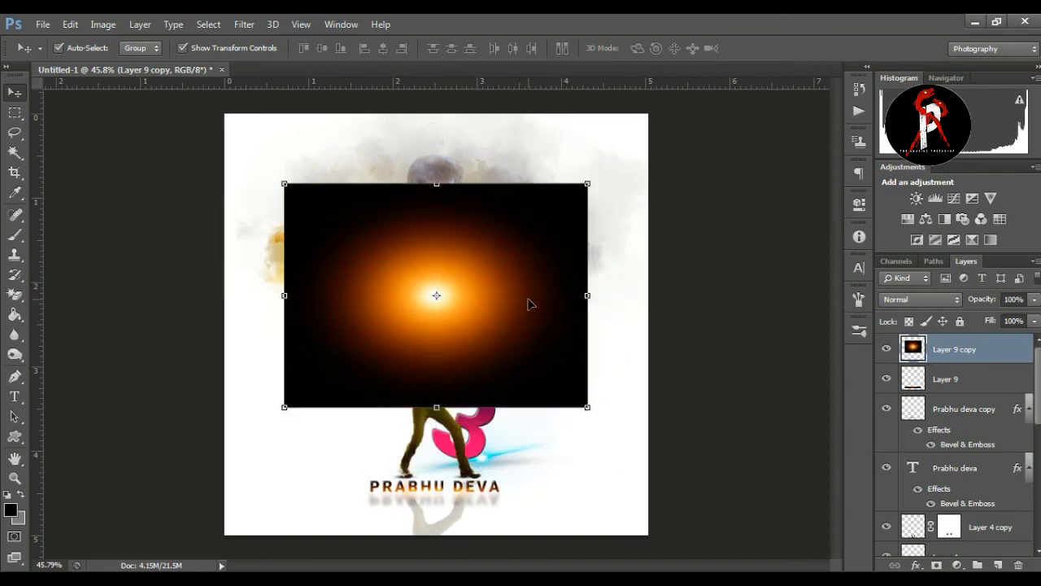
pyautogui.moveTo(587, 408); pyautogui.dragTo(490, 341)
pyautogui.moveTo(448, 279); pyautogui.dragTo(448, 406)
pyautogui.press('Return')
# Set the glow copy's blend mode to Screen and position it so it lights the small figure's side, away from the 3
pyautogui.click(919, 299)
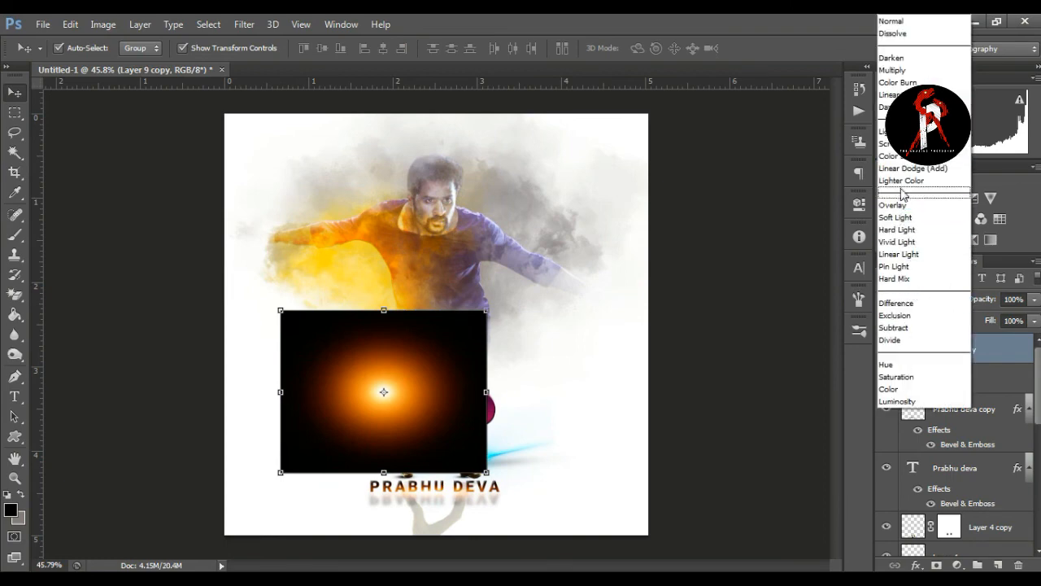
pyautogui.click(895, 143)
pyautogui.moveTo(465, 342); pyautogui.dragTo(449, 390)
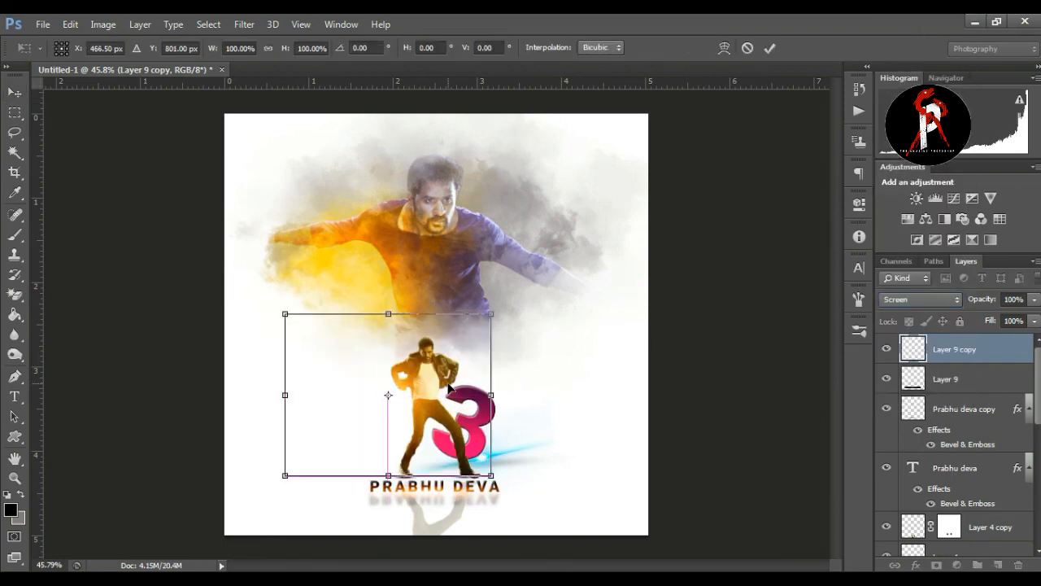
pyautogui.press('Return')
pyautogui.click(801, 383)
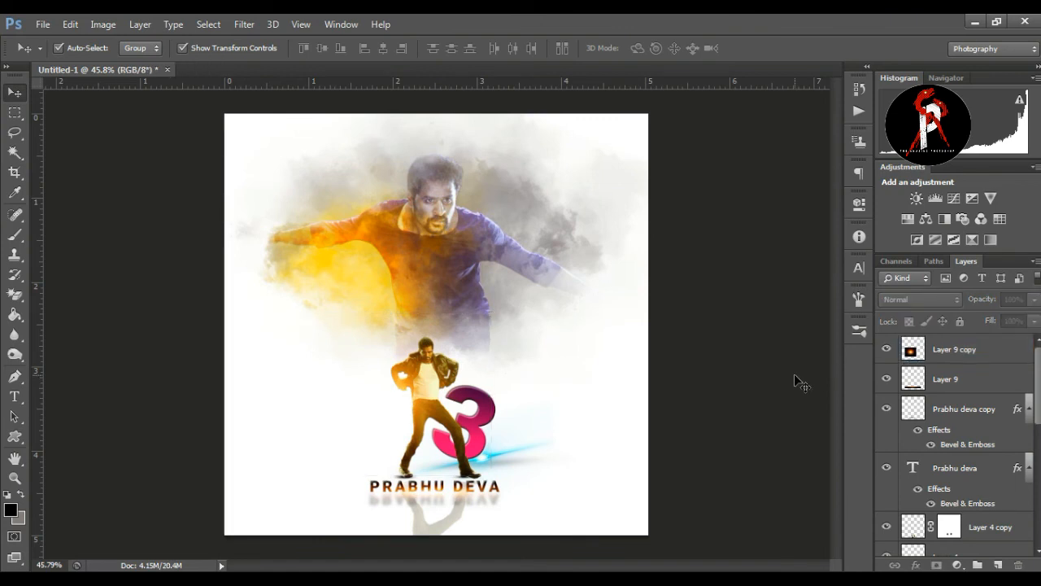
# Add a new layer above the glow copy and draw a black-to-transparent reflected gradient upward from the canvas's bottom edge
pyautogui.click(987, 353)
pyautogui.click(998, 564)
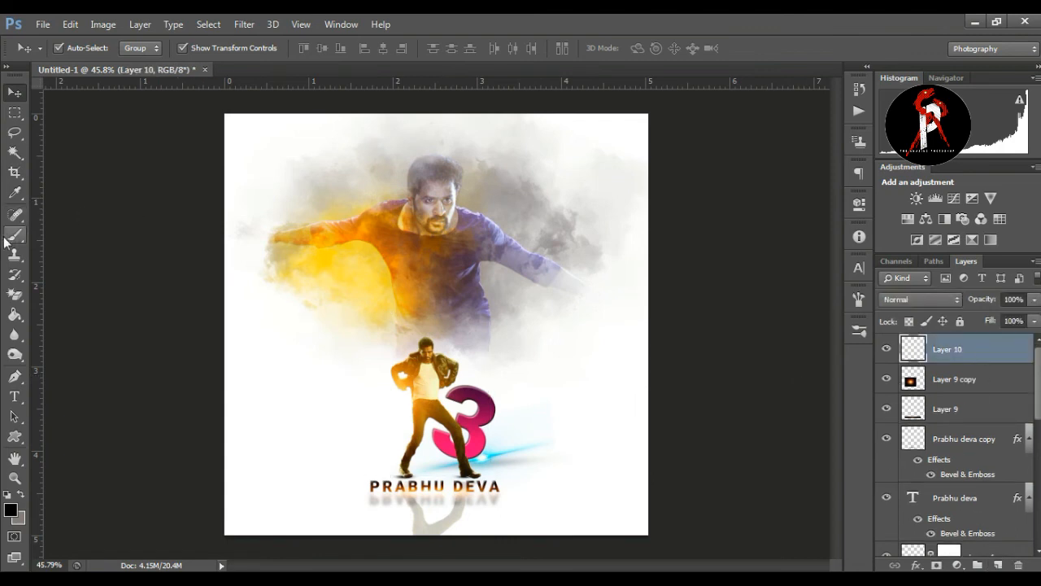
pyautogui.moveTo(15, 315); pyautogui.dragTo(69, 313)
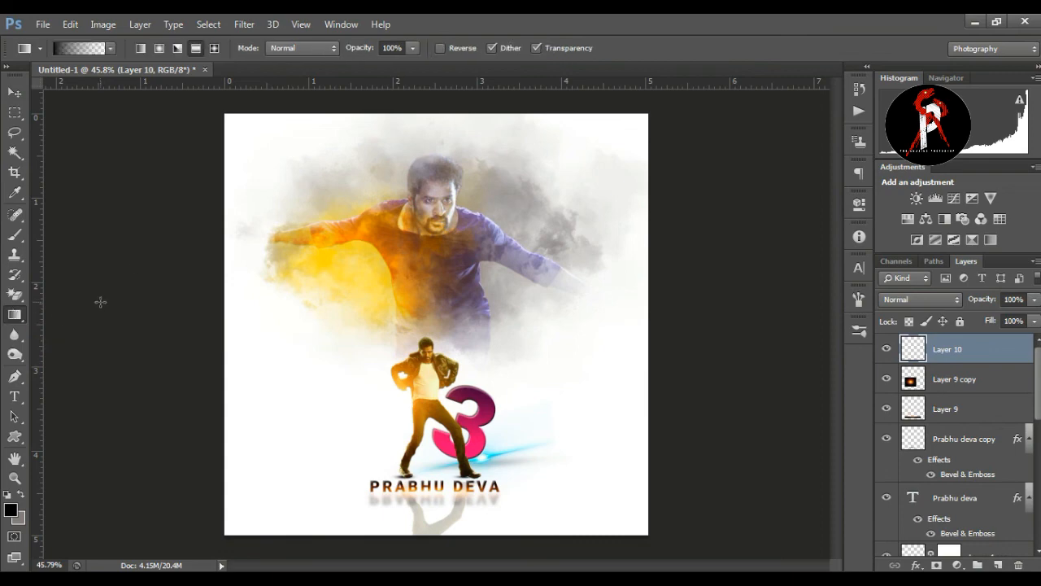
pyautogui.moveTo(436, 537); pyautogui.dragTo(434, 374)
# Stretch the black gradient vertically to 210.80% and shift it down so it fades out around the middle of the 3
pyautogui.click(15, 92)
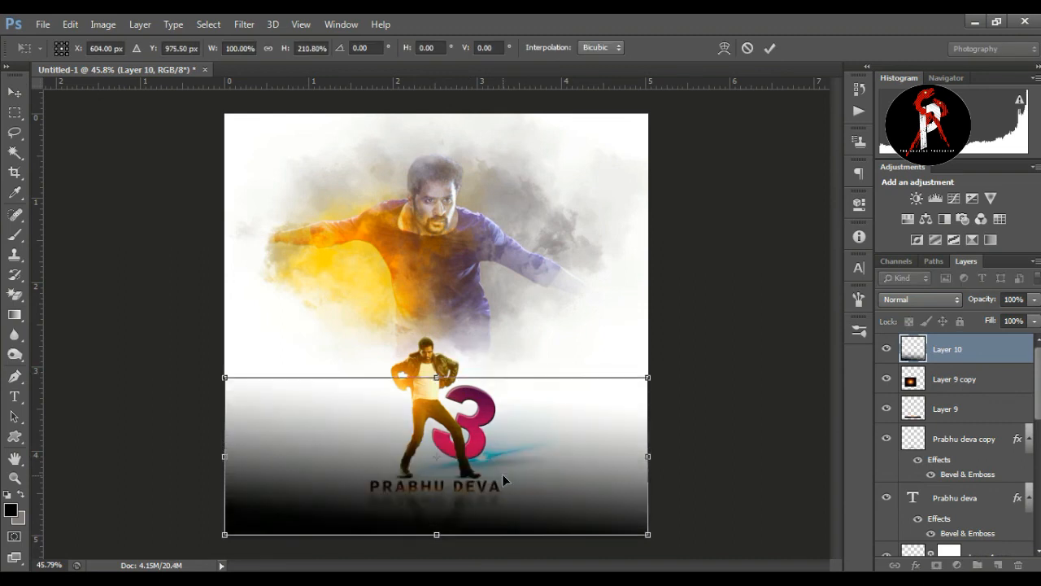
pyautogui.moveTo(504, 455); pyautogui.dragTo(505, 499)
pyautogui.press('Return')
# Reorder the black gradient layer beneath both name text layers, directly above Layer 4 copy
pyautogui.moveTo(961, 346); pyautogui.dragTo(970, 484)
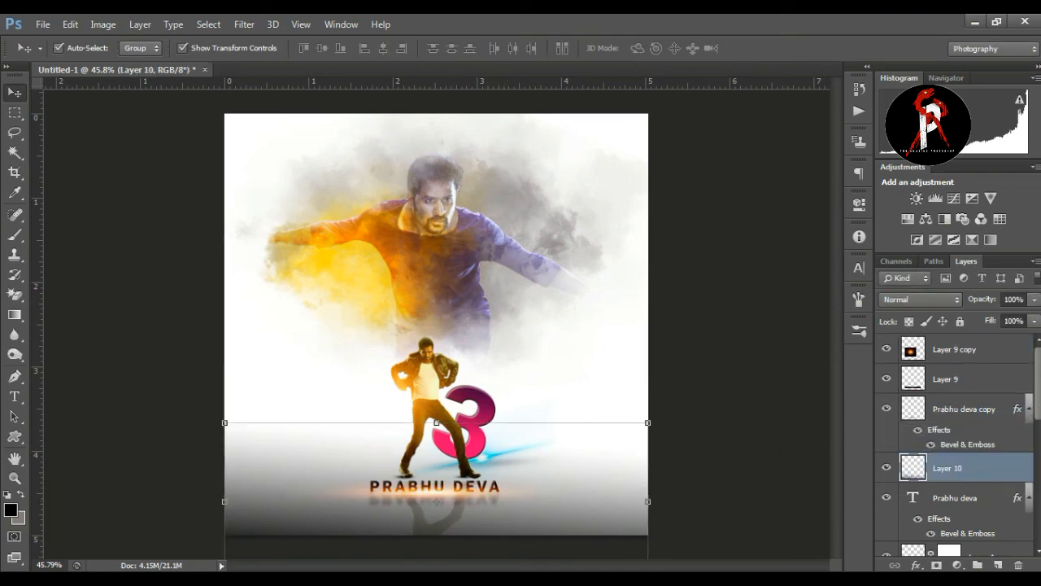
pyautogui.scroll(-2, 955, 439)
pyautogui.moveTo(962, 405); pyautogui.dragTo(958, 478)
pyautogui.click(777, 445)
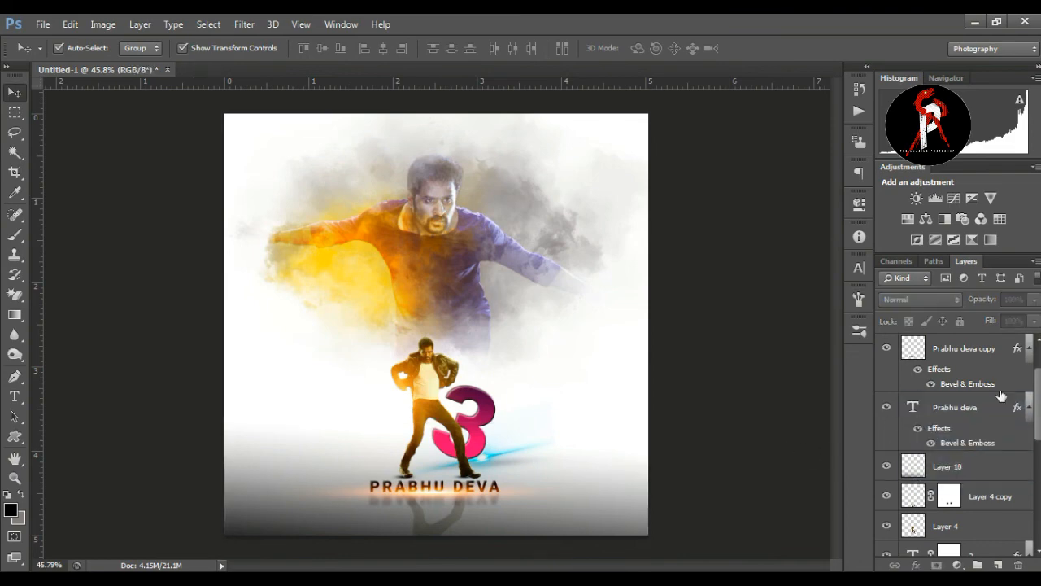
# Reduce the black gradient layer's opacity to a soft gray floor shade, fine-tuning it slightly upward
pyautogui.click(957, 469)
pyautogui.click(1037, 299)
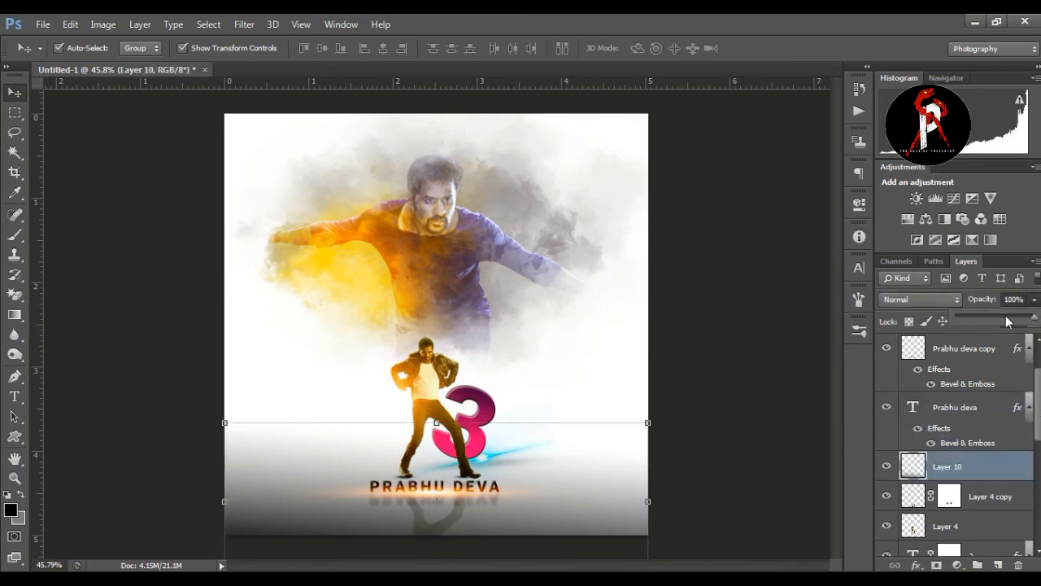
pyautogui.moveTo(1026, 319); pyautogui.dragTo(1009, 319)
pyautogui.click(806, 344)
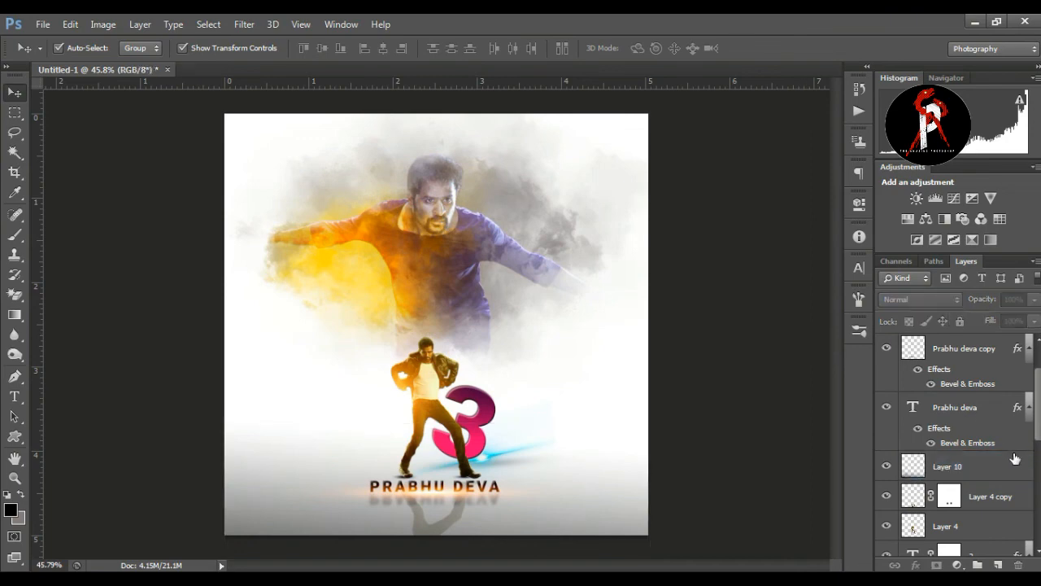
pyautogui.click(951, 466)
pyautogui.click(1035, 299)
pyautogui.moveTo(1021, 322); pyautogui.dragTo(1029, 323)
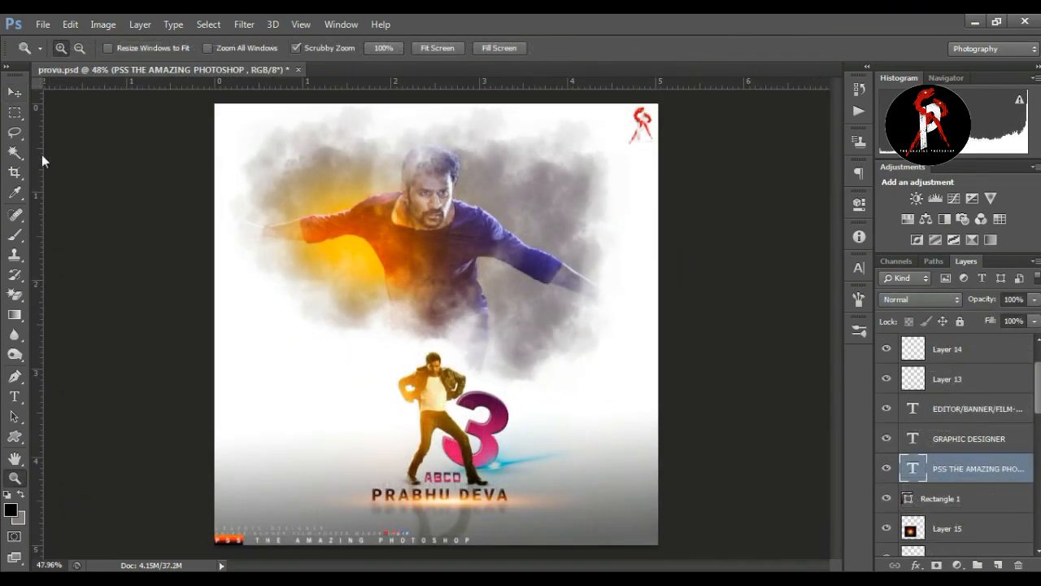
pyautogui.click(11, 96)
pyautogui.click(128, 172)
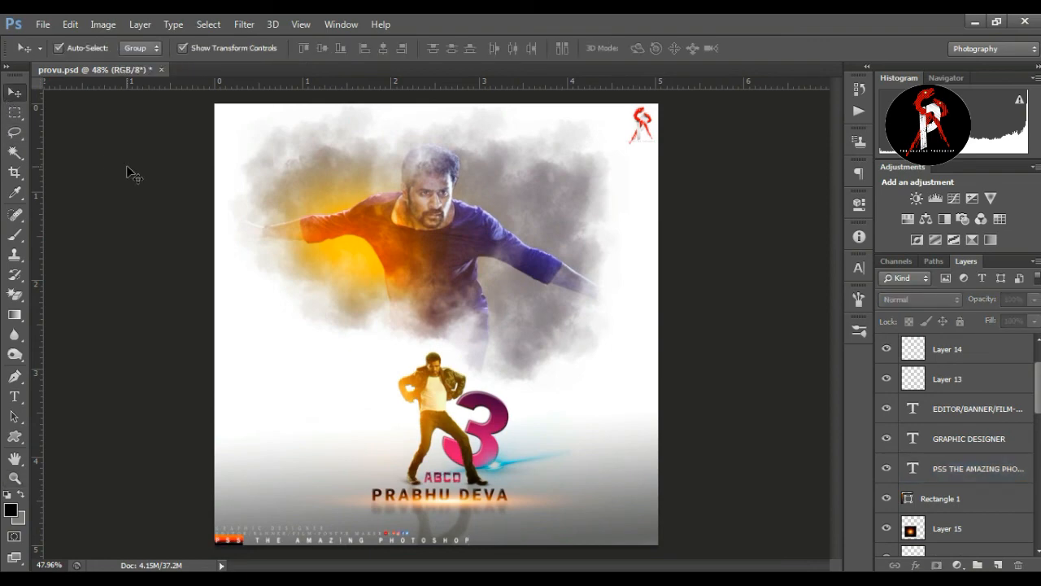